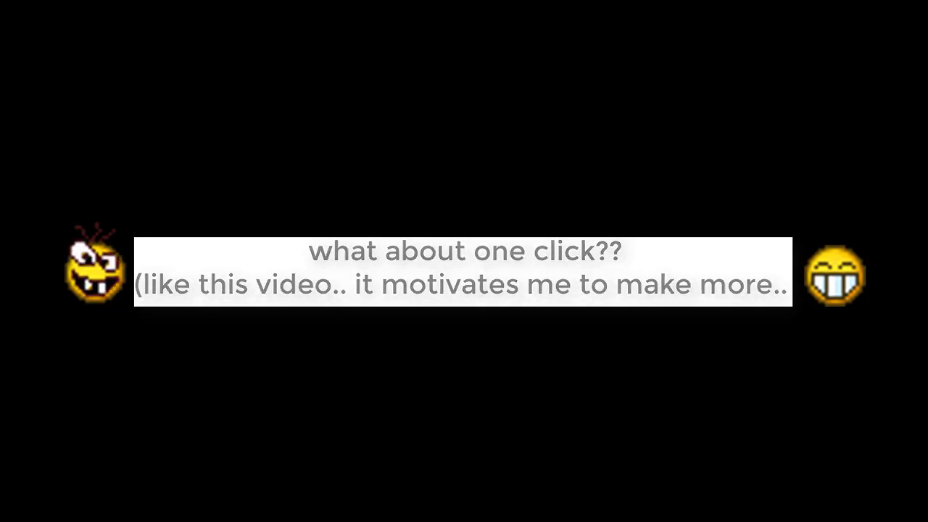
Enable the section box, switch to the front view and lower its top to ground-floor height.
{"action": "scroll", "coordinate": [524, 268], "scroll_direction": "up", "scroll_amount": 2}
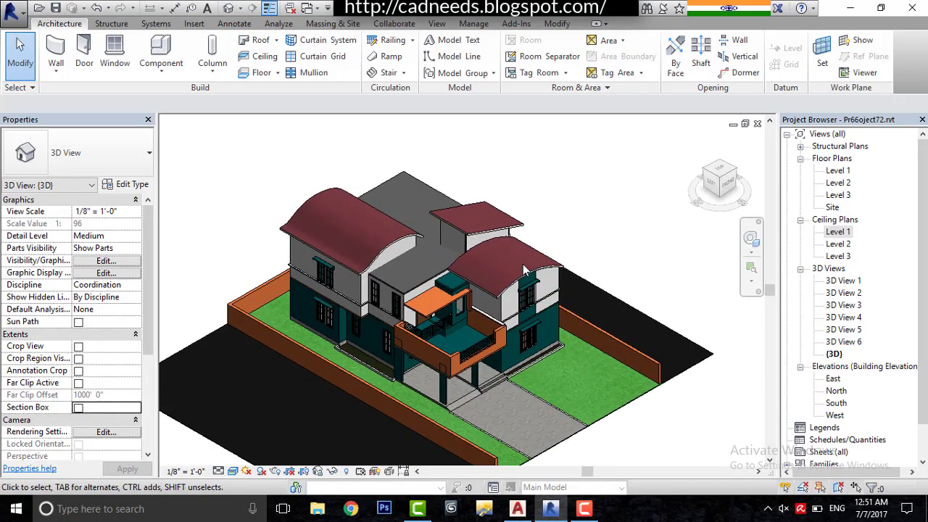
{"action": "scroll", "coordinate": [523, 268], "scroll_direction": "up", "scroll_amount": 2}
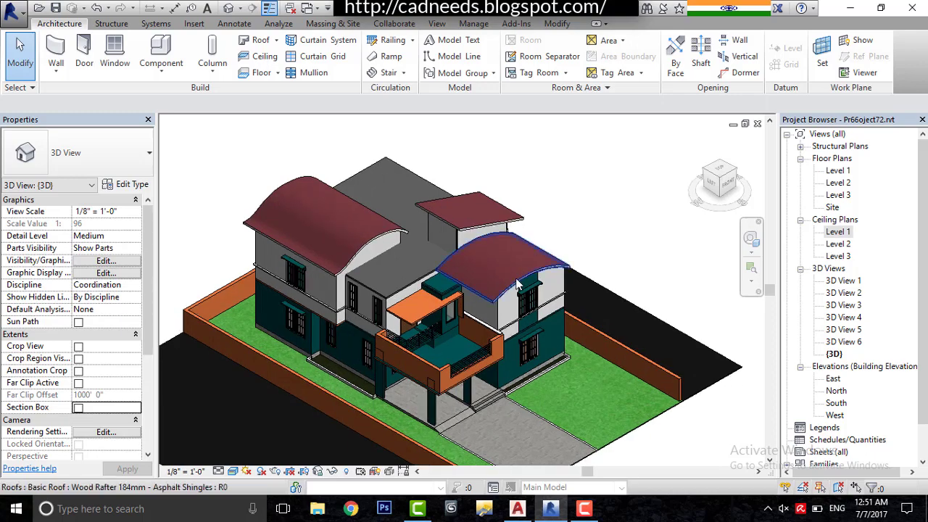
{"action": "left_click", "coordinate": [77, 408]}
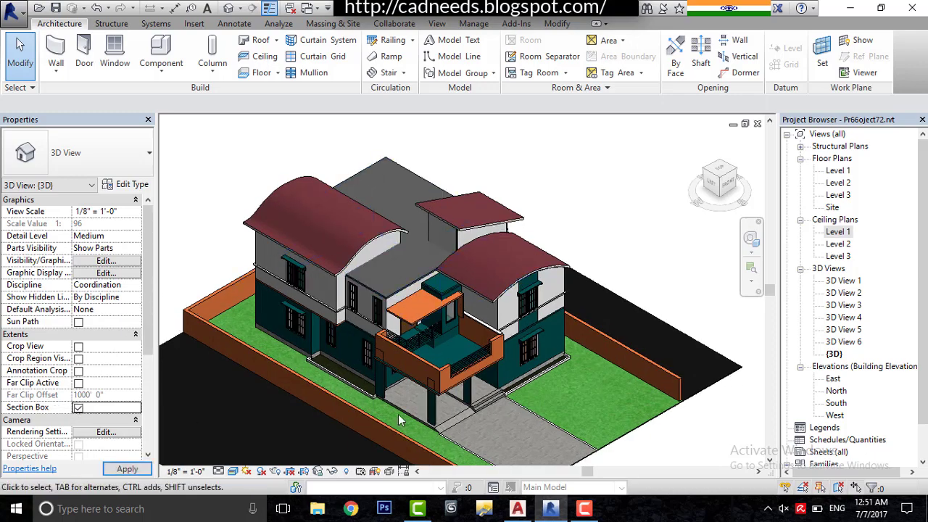
{"action": "left_click", "coordinate": [729, 184]}
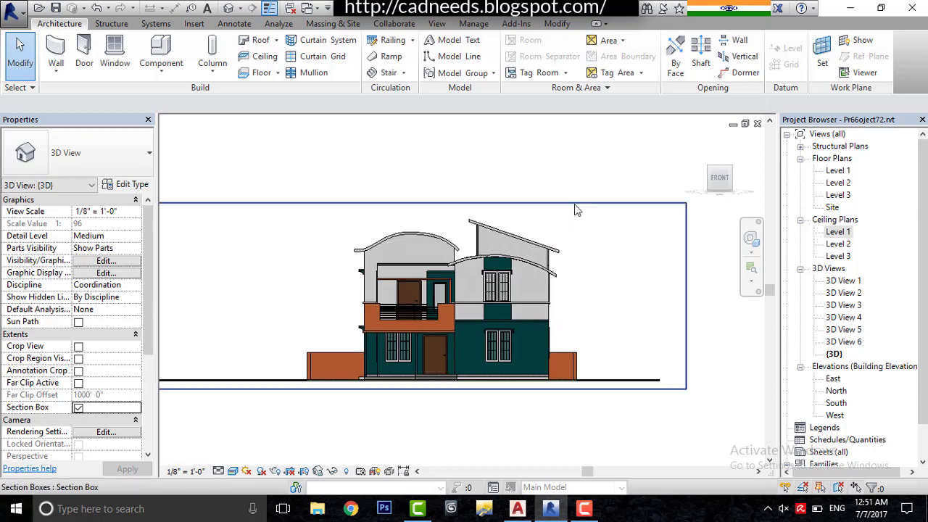
{"action": "left_click", "coordinate": [575, 205]}
{"action": "scroll", "coordinate": [402, 210], "scroll_direction": "up", "scroll_amount": 2}
{"action": "left_click_drag", "start_coordinate": [391, 201], "coordinate": [405, 388]}
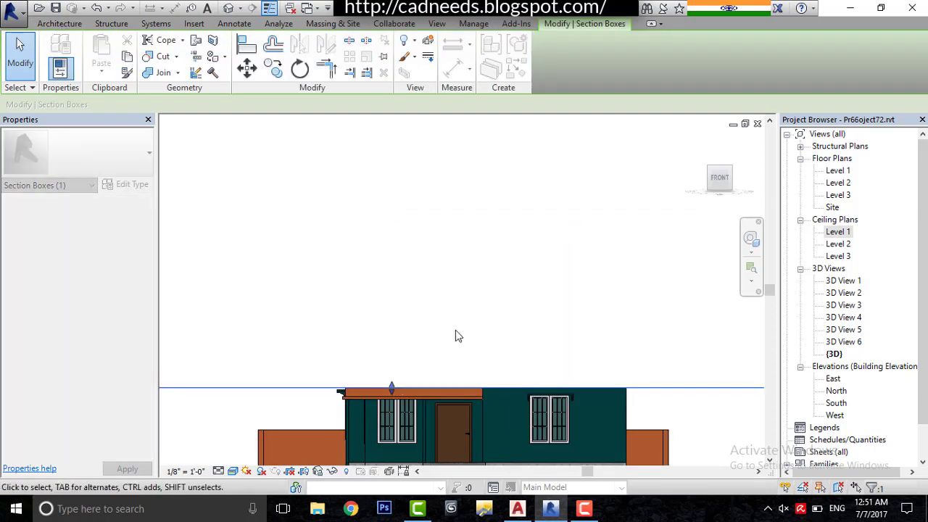
Orbit down into the cut ground floor and inspect the marble floor part.
{"action": "scroll", "coordinate": [455, 336], "scroll_direction": "down", "scroll_amount": 2}
{"action": "middle_click_drag", "start_coordinate": [514, 425], "coordinate": [534, 464], "text": "shift"}
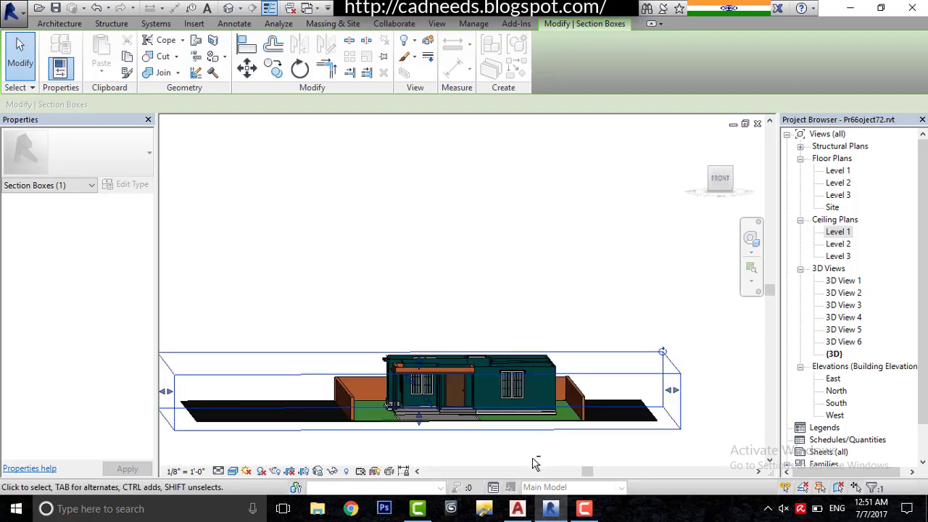
{"action": "middle_click_drag", "start_coordinate": [472, 326], "coordinate": [534, 466], "text": "shift"}
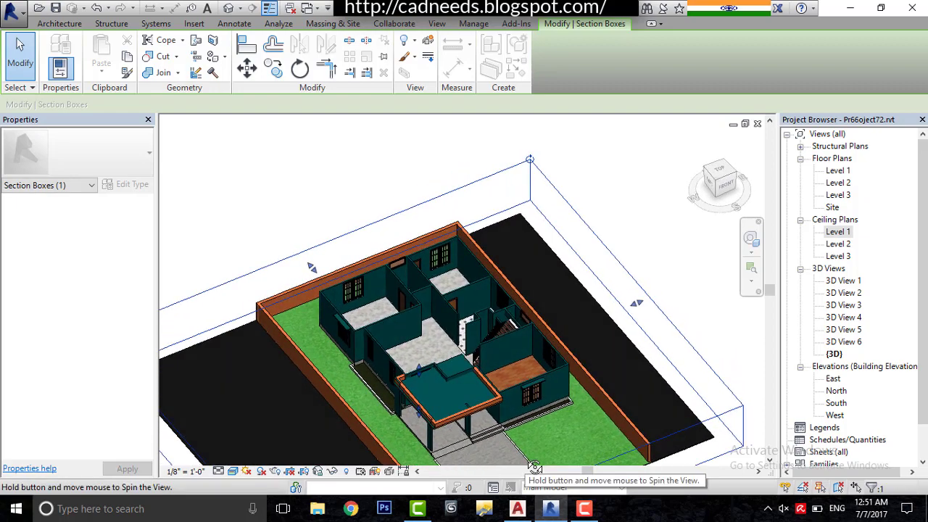
{"action": "scroll", "coordinate": [481, 391], "scroll_direction": "up", "scroll_amount": 5}
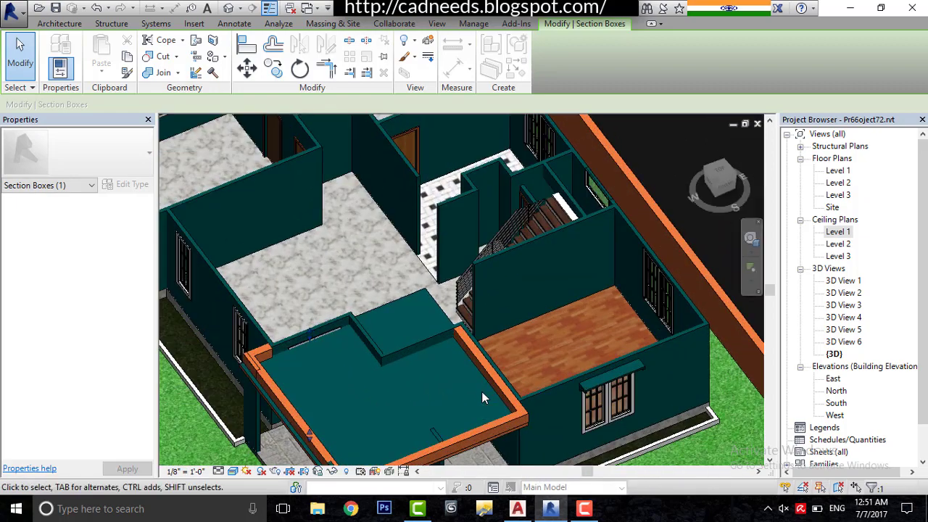
{"action": "left_click", "coordinate": [350, 281]}
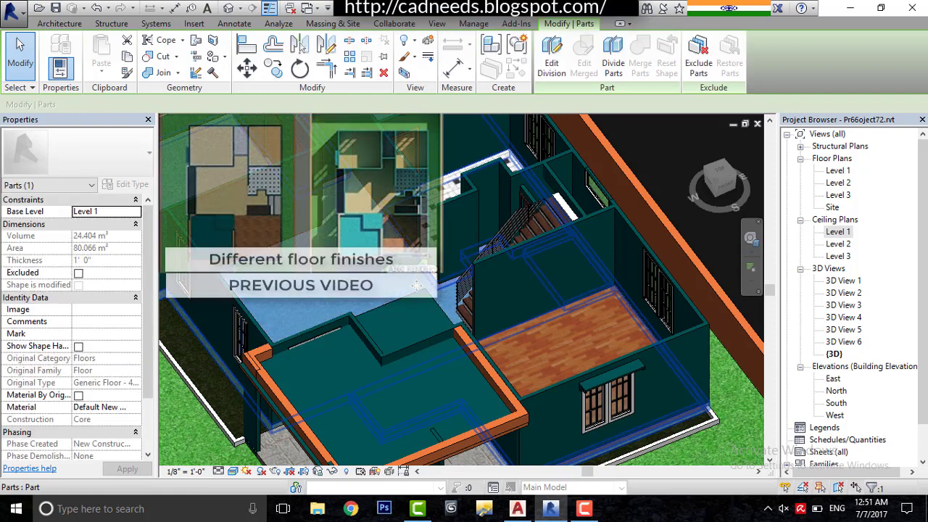
{"action": "key", "text": "Escape"}
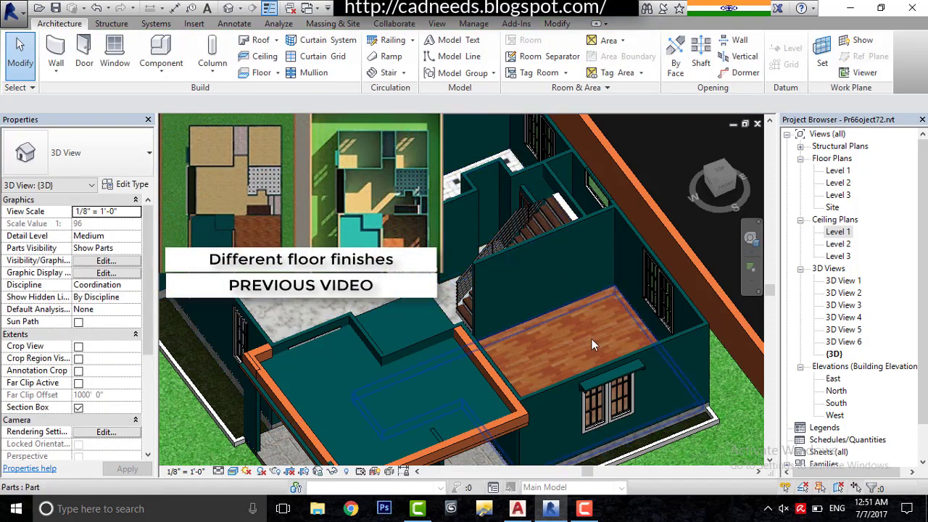
Open the Level 1 floor plan and pan to the ground-floor rooms.
{"action": "double_click", "coordinate": [841, 172]}
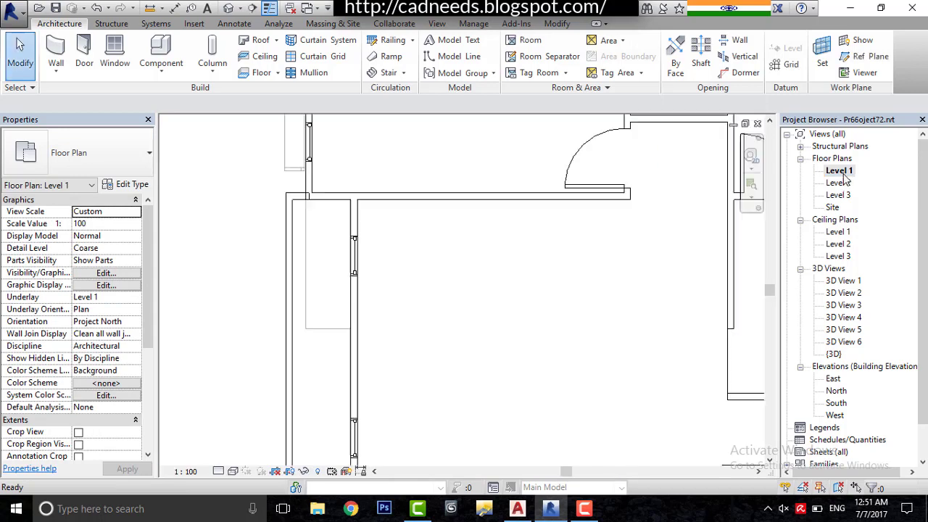
{"action": "scroll", "coordinate": [593, 182], "scroll_direction": "down", "scroll_amount": 3}
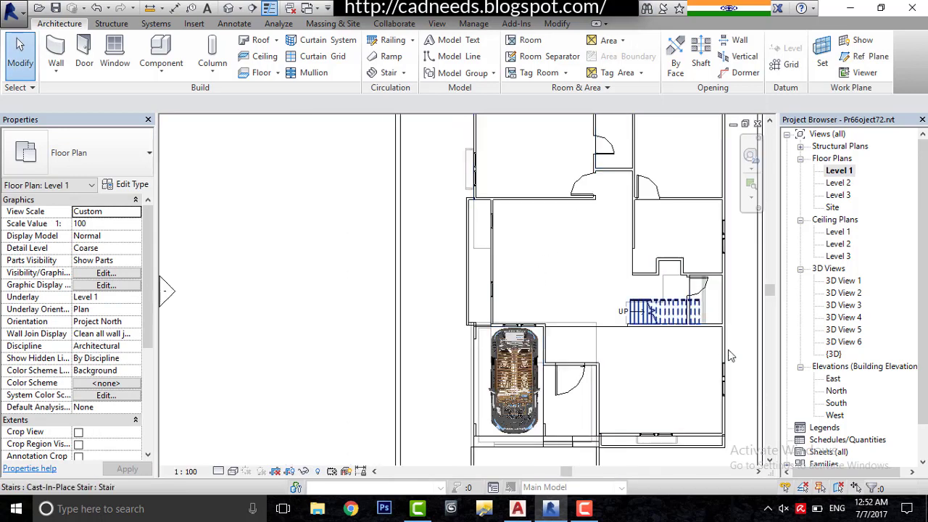
{"action": "mouse_move", "coordinate": [761, 381]}
{"action": "middle_mouse_down"}
{"action": "mouse_move", "coordinate": [632, 354]}
{"action": "mouse_move", "coordinate": [569, 326]}
{"action": "middle_mouse_up"}
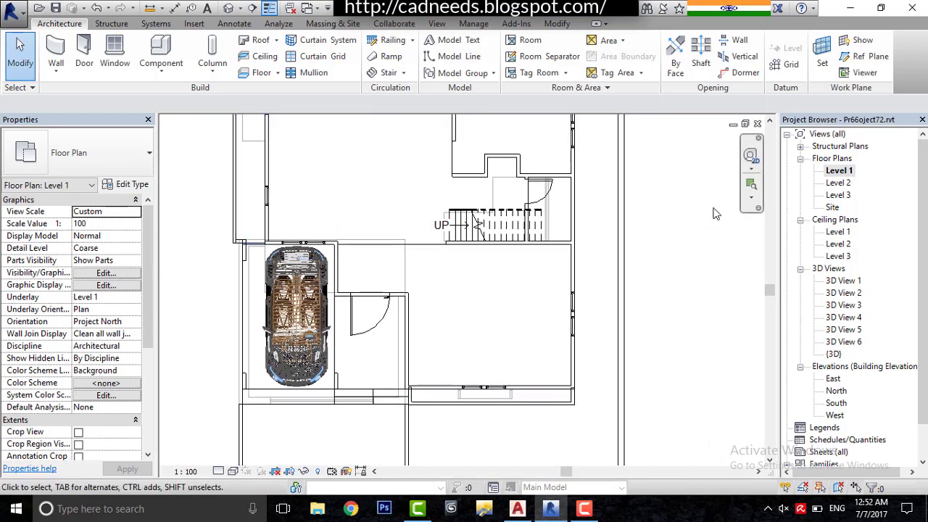
Dimension the room's width between its left and right walls as 16' - 7 1/2".
{"action": "key", "text": "d"}
{"action": "key", "text": "i"}
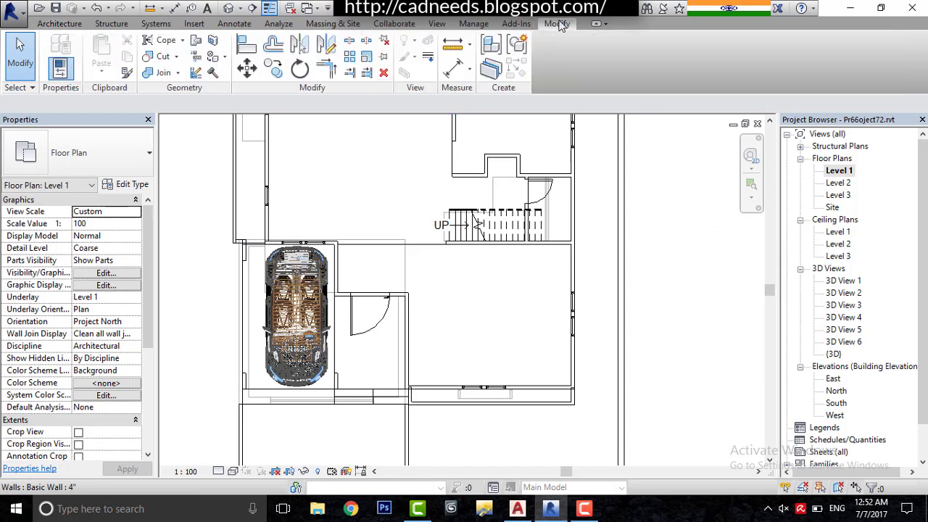
{"action": "scroll", "coordinate": [421, 341], "scroll_direction": "up", "scroll_amount": 1}
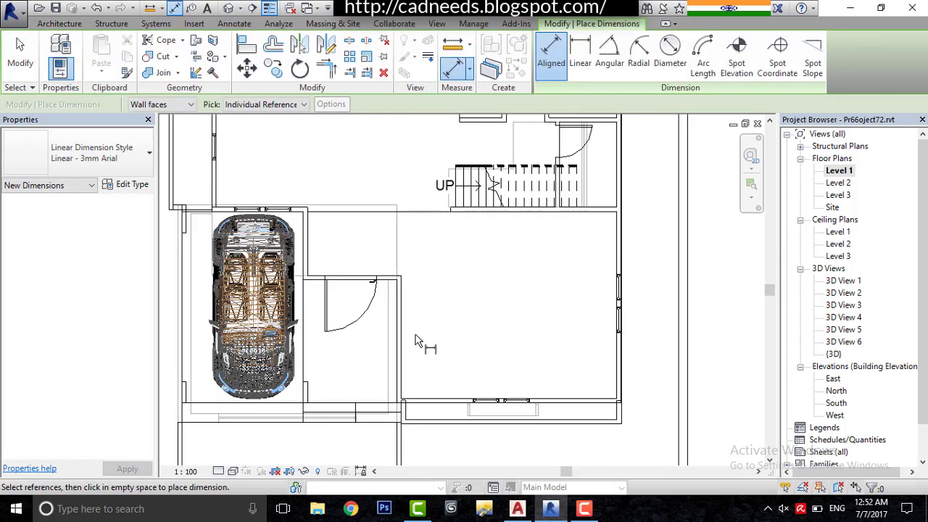
{"action": "scroll", "coordinate": [412, 333], "scroll_direction": "up", "scroll_amount": 1}
{"action": "left_click", "coordinate": [398, 339]}
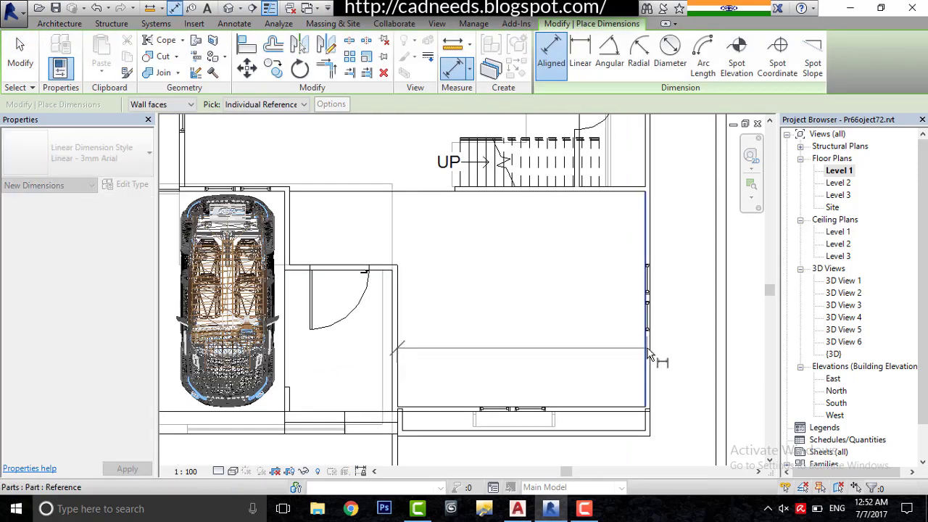
{"action": "left_click", "coordinate": [647, 351]}
{"action": "left_click", "coordinate": [628, 338]}
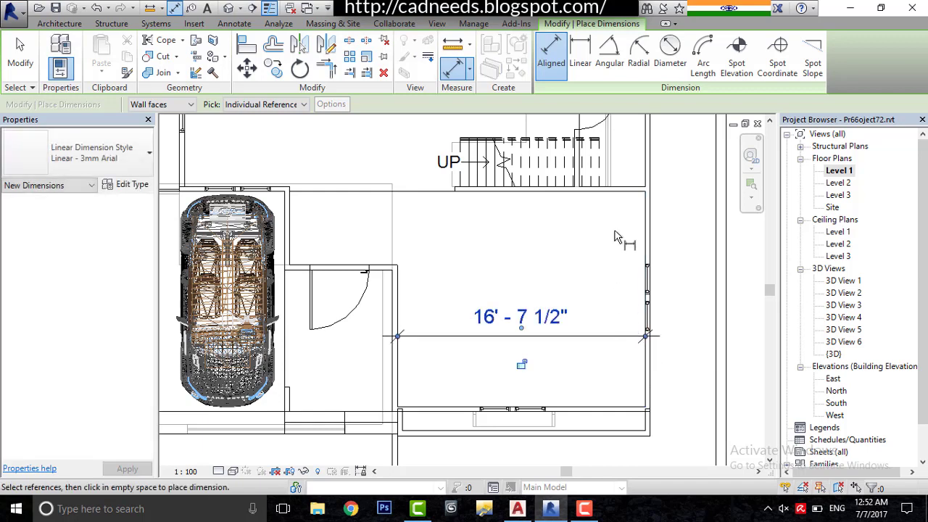
Add the 14' - 5" depth dimension between the top and bottom walls, then stop dimensioning.
{"action": "left_click", "coordinate": [617, 191]}
{"action": "left_click", "coordinate": [630, 409]}
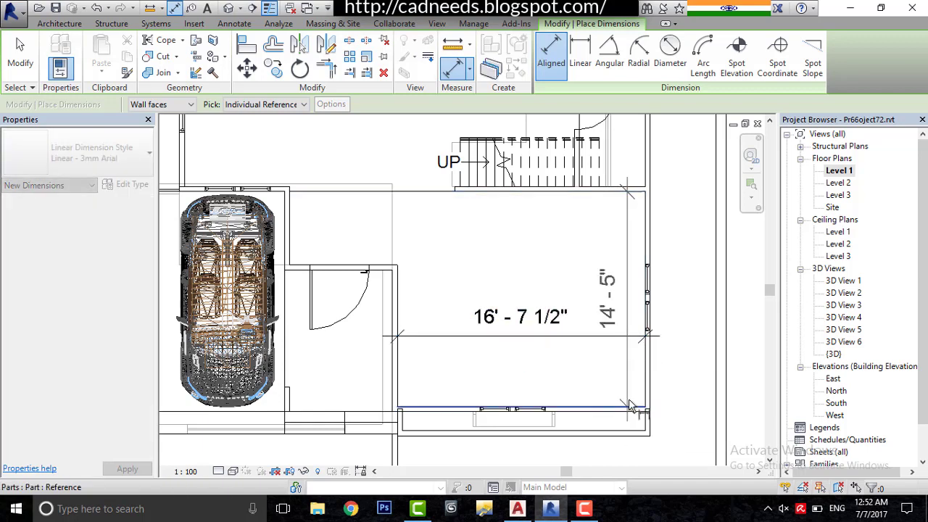
{"action": "left_click", "coordinate": [635, 319]}
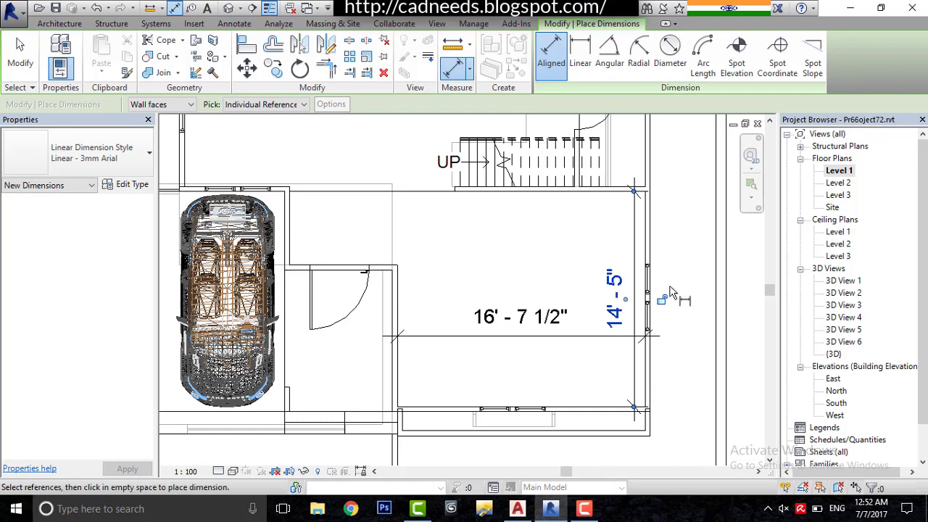
{"action": "right_click", "coordinate": [673, 229]}
{"action": "left_click", "coordinate": [707, 248]}
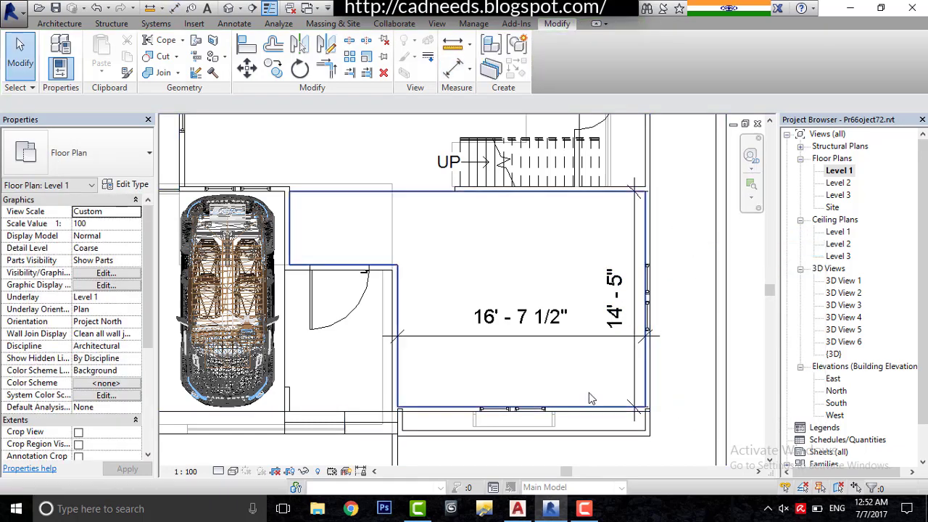
Switch to AutoCAD, dismiss the recovery panel and start a new blank drawing.
{"action": "left_click", "coordinate": [520, 506]}
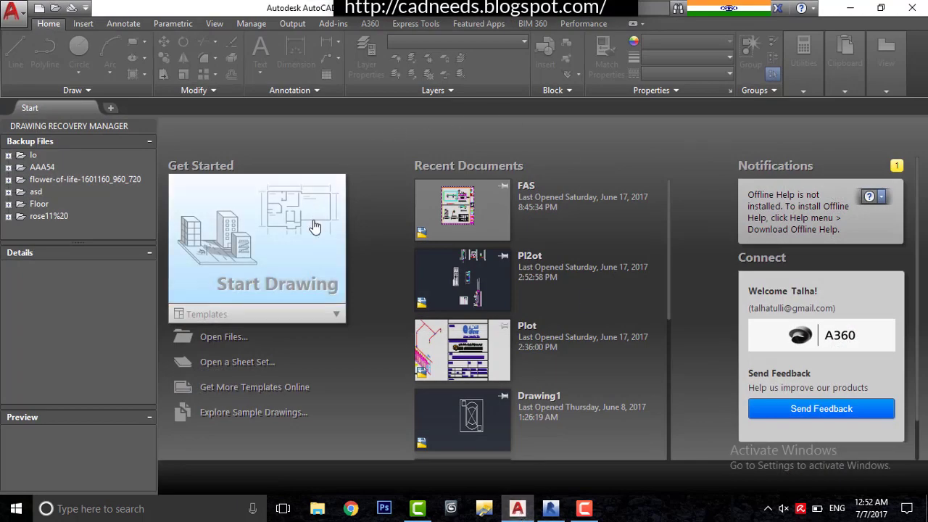
{"action": "left_click", "coordinate": [147, 127]}
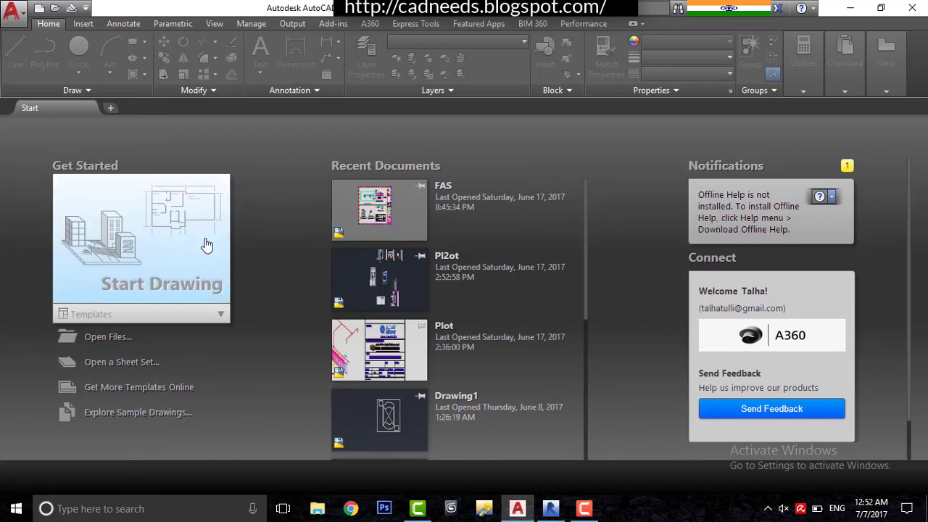
{"action": "left_click", "coordinate": [128, 277]}
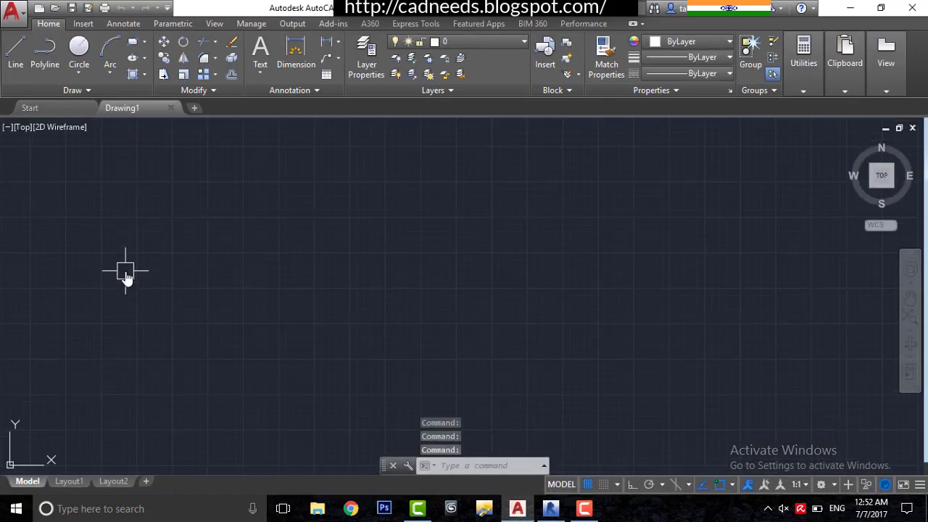
{"action": "type", "text": "un"}
Set length units to Engineering with Inches insertion scale, then start the rectangle command.
{"action": "key", "text": "Return"}
{"action": "left_click", "coordinate": [573, 160]}
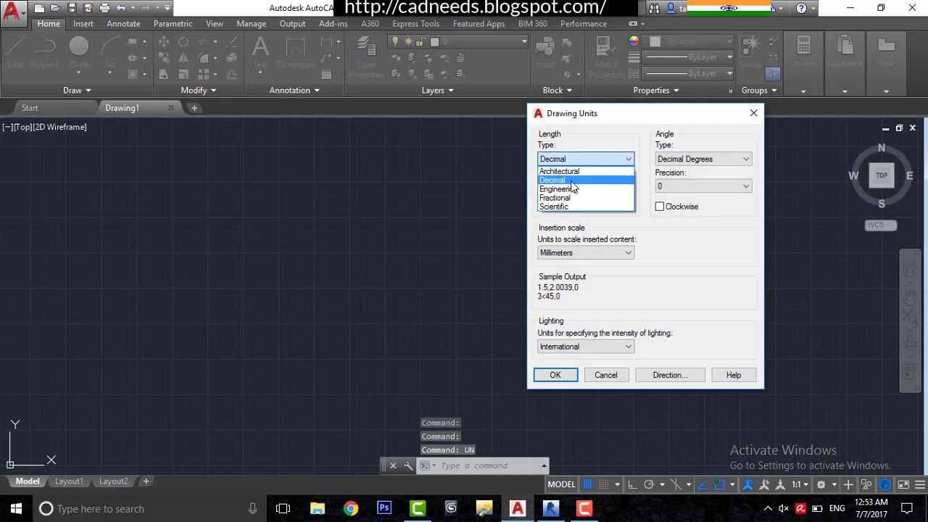
{"action": "left_click", "coordinate": [570, 188]}
{"action": "left_click", "coordinate": [569, 253]}
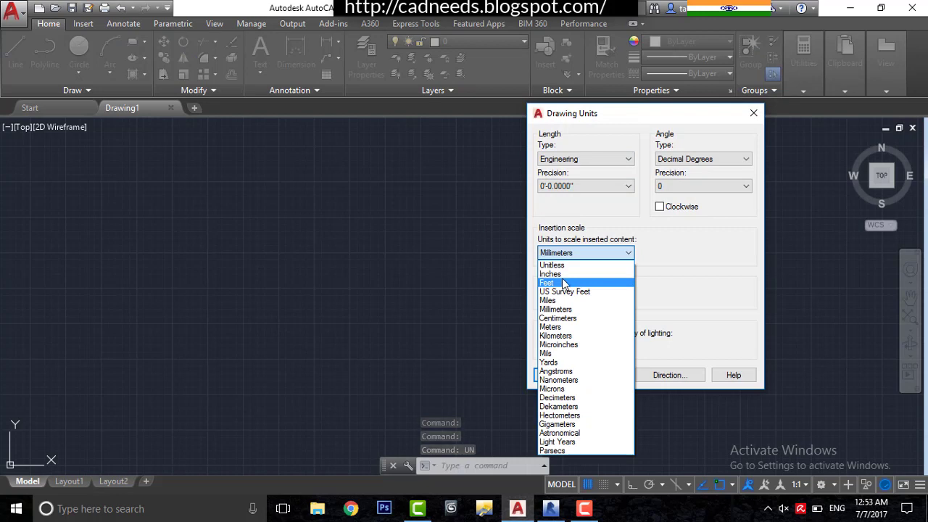
{"action": "left_click", "coordinate": [558, 274]}
{"action": "left_click", "coordinate": [555, 375]}
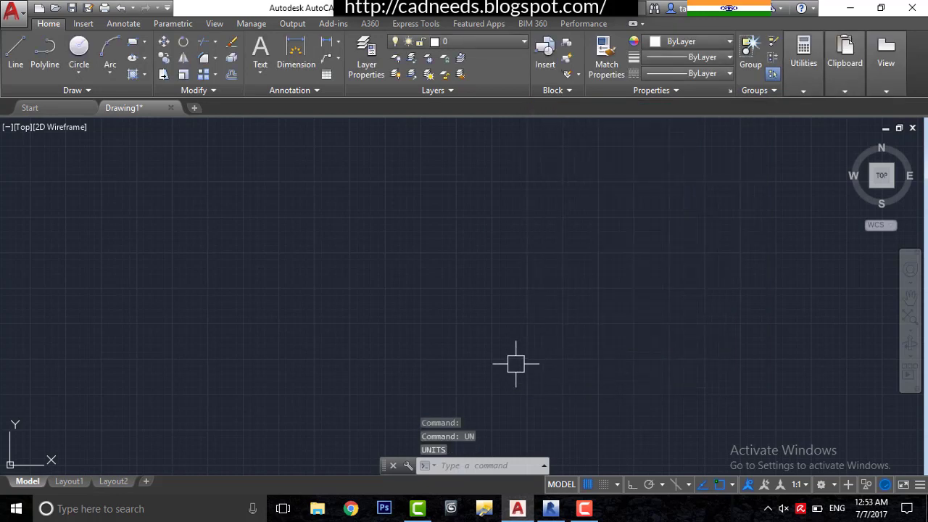
{"action": "scroll", "coordinate": [519, 314], "scroll_direction": "up", "scroll_amount": 2}
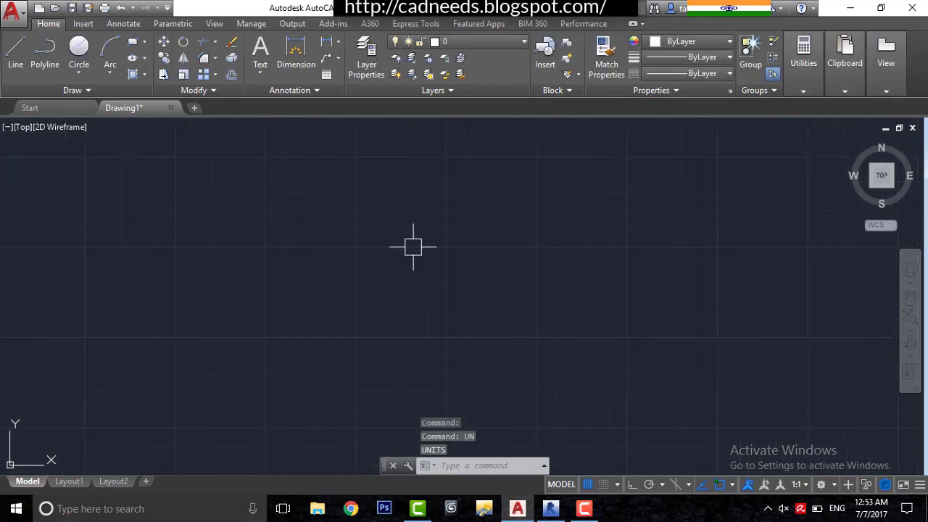
{"action": "type", "text": "rec"}
{"action": "key", "text": "Return"}
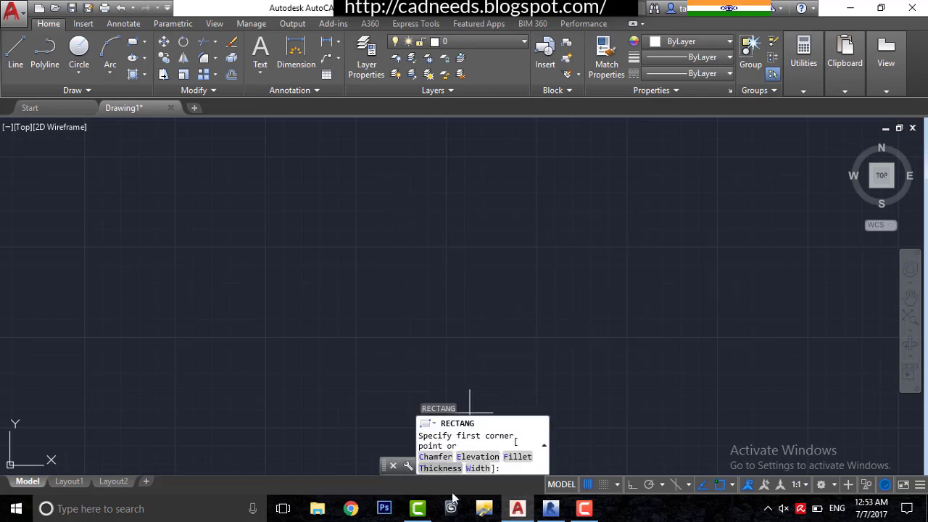
Check the 16'-7 1/2" by 14'-5" room in Revit, then place the rectangle's first corner in AutoCAD.
{"action": "left_click", "coordinate": [551, 509]}
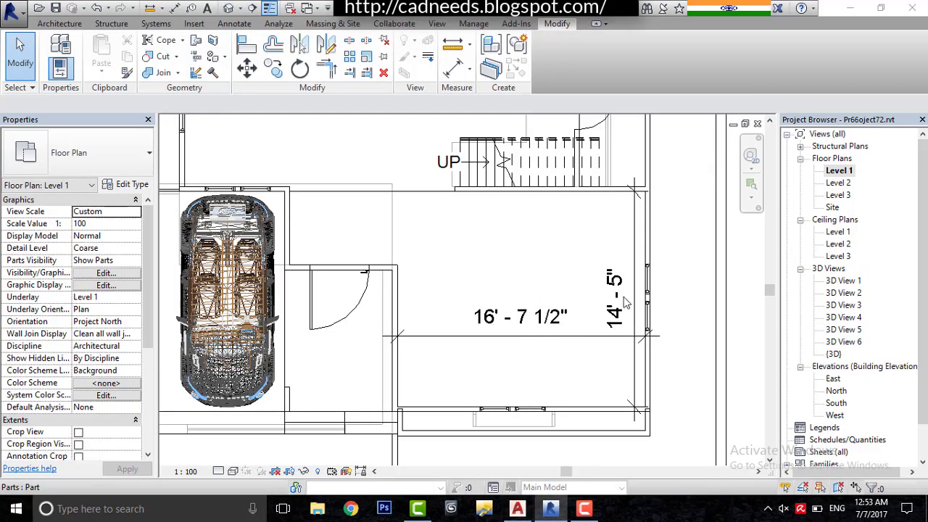
{"action": "left_click", "coordinate": [853, 8]}
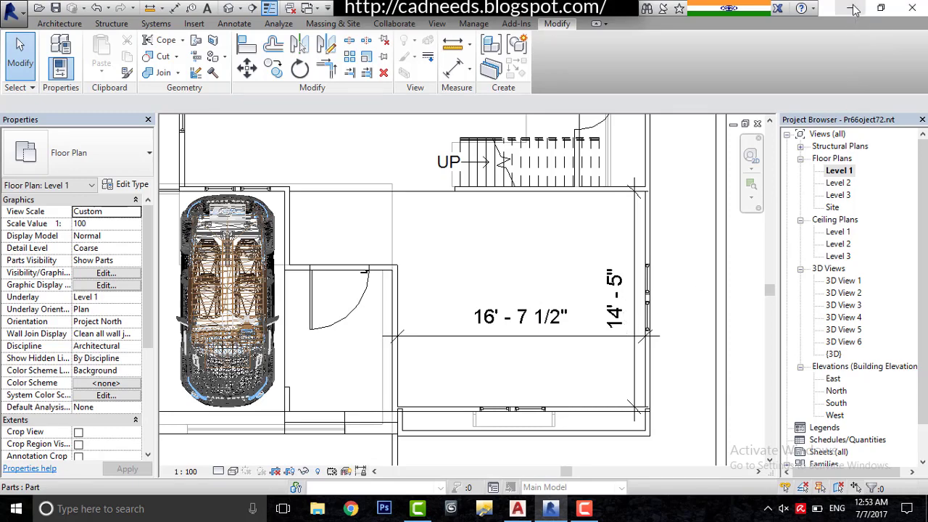
{"action": "left_click", "coordinate": [551, 509]}
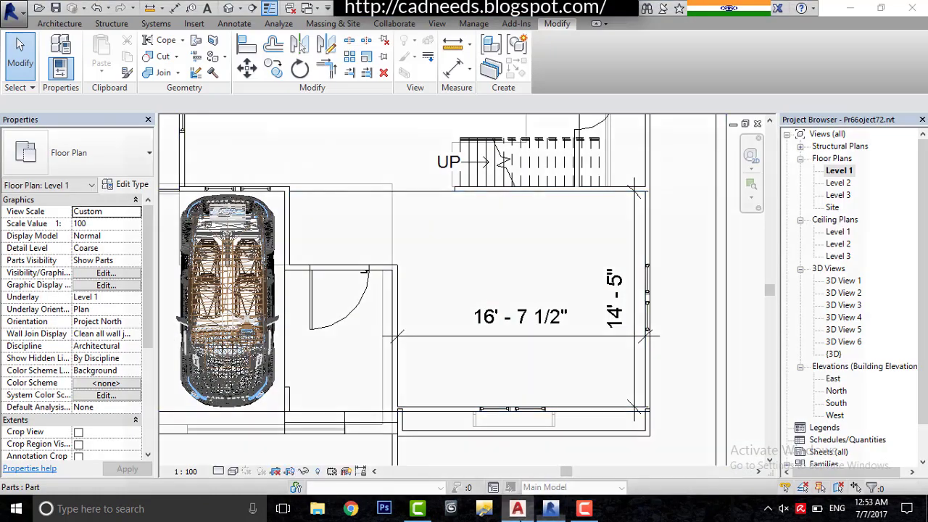
{"action": "left_click", "coordinate": [518, 509]}
{"action": "left_click", "coordinate": [344, 200]}
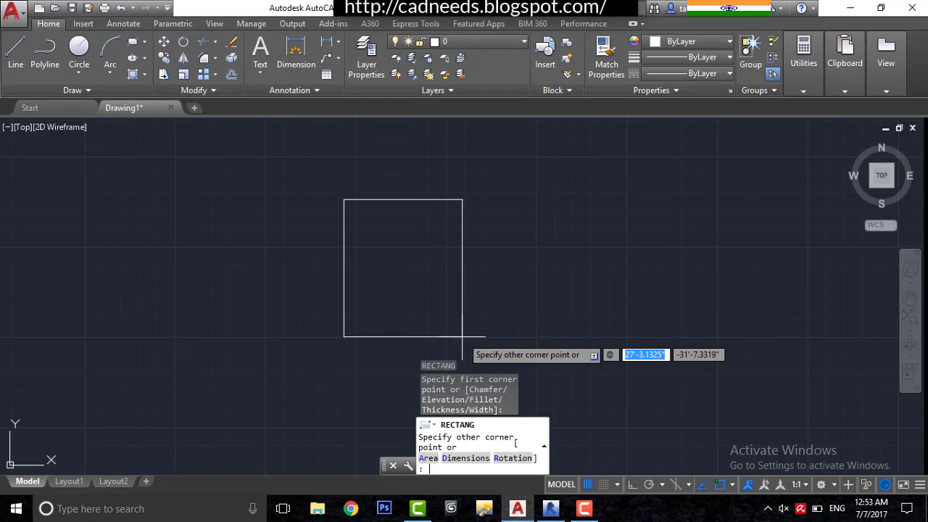
Enter the rectangle's opposite corner as 16'7.5 wide by 14'5 deep.
{"action": "key", "text": "BackSpace"}
{"action": "type", "text": "6'7.5"}
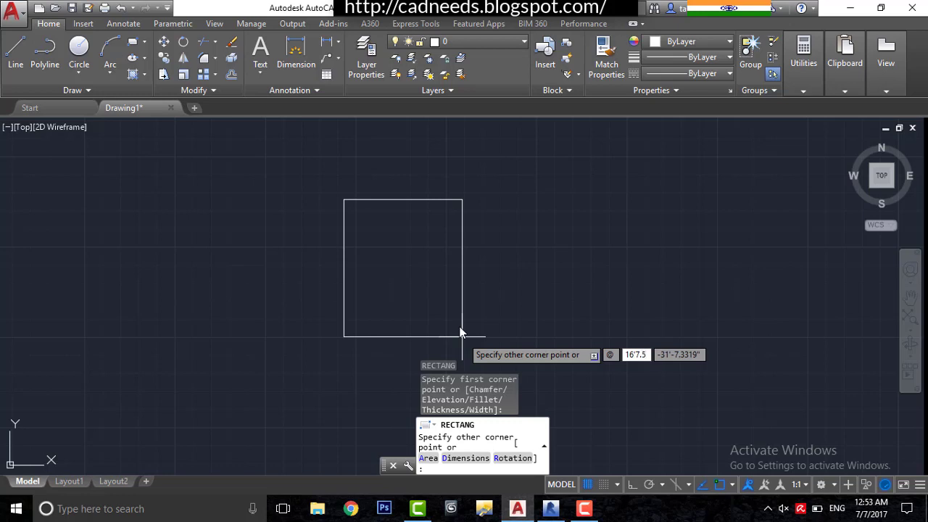
{"action": "key", "text": "Tab"}
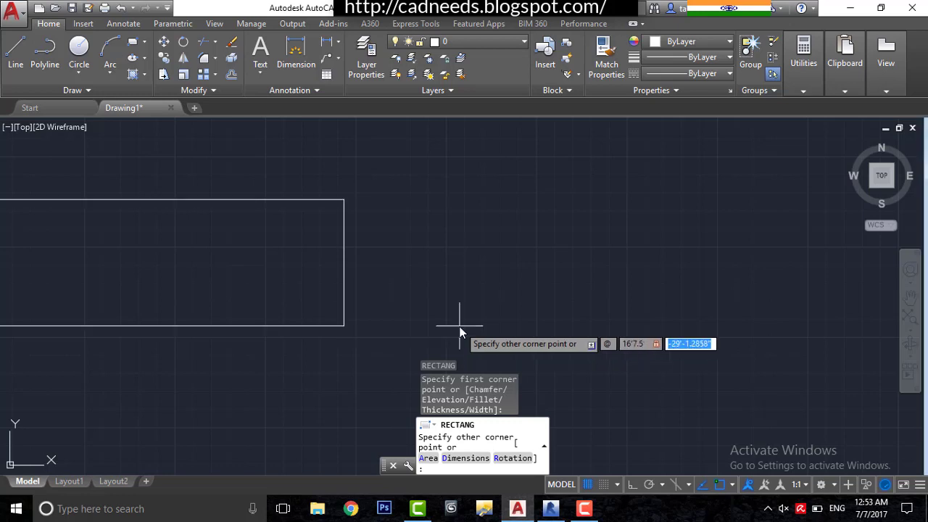
{"action": "key", "text": "Return"}
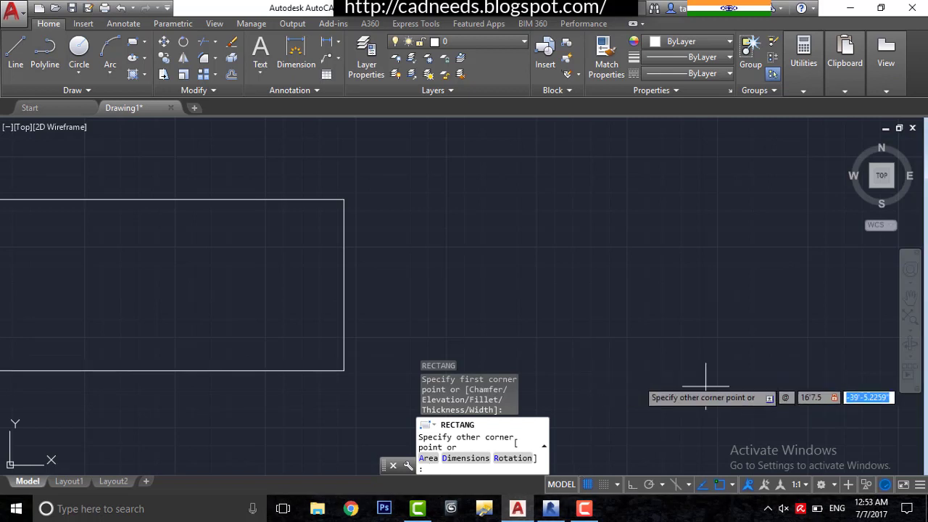
{"action": "type", "text": "14'5"}
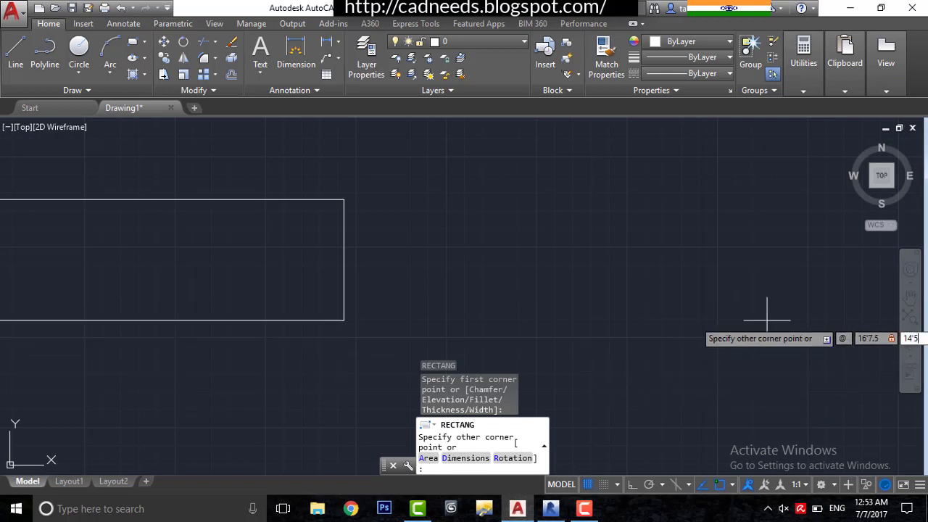
{"action": "key", "text": "Return"}
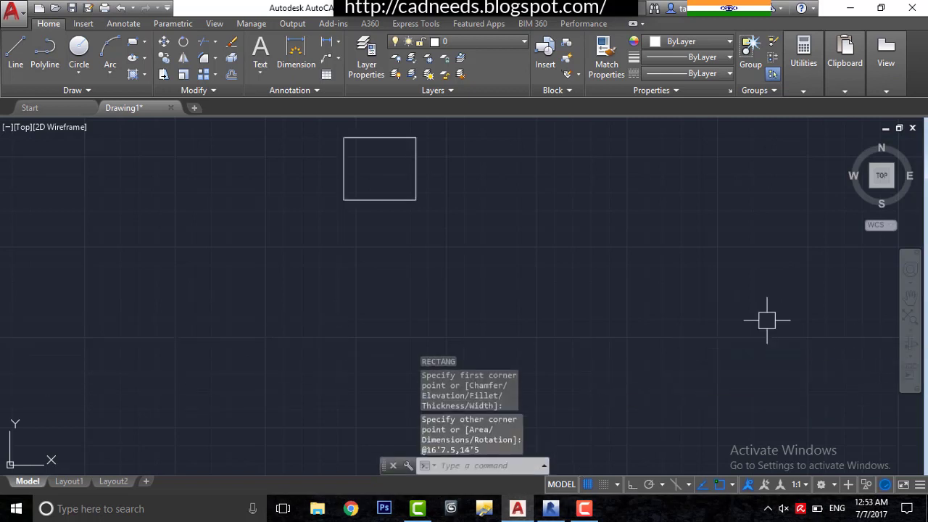
Widen the command input area and pan and zoom to centre the new rectangle.
{"action": "scroll", "coordinate": [406, 244], "scroll_direction": "up", "scroll_amount": 4}
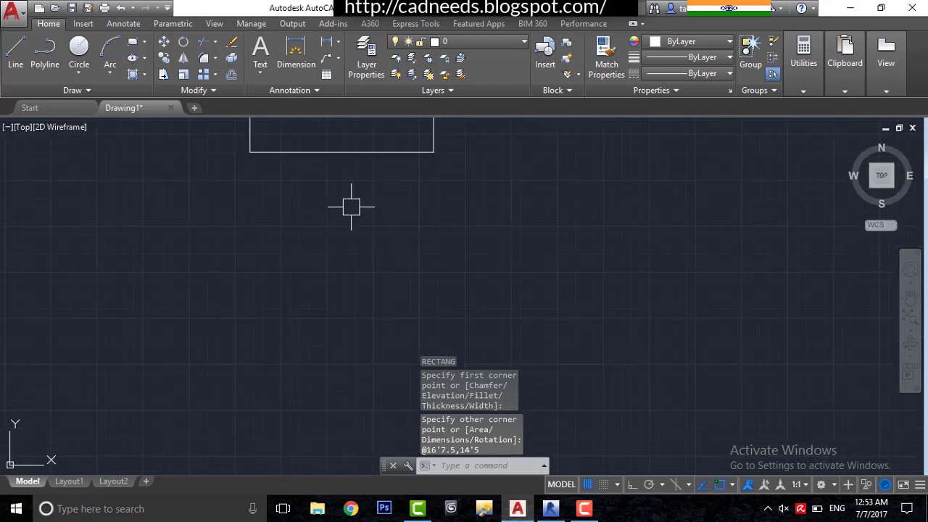
{"action": "middle_click_drag", "start_coordinate": [353, 203], "coordinate": [362, 404]}
{"action": "scroll", "coordinate": [338, 301], "scroll_direction": "up", "scroll_amount": 4}
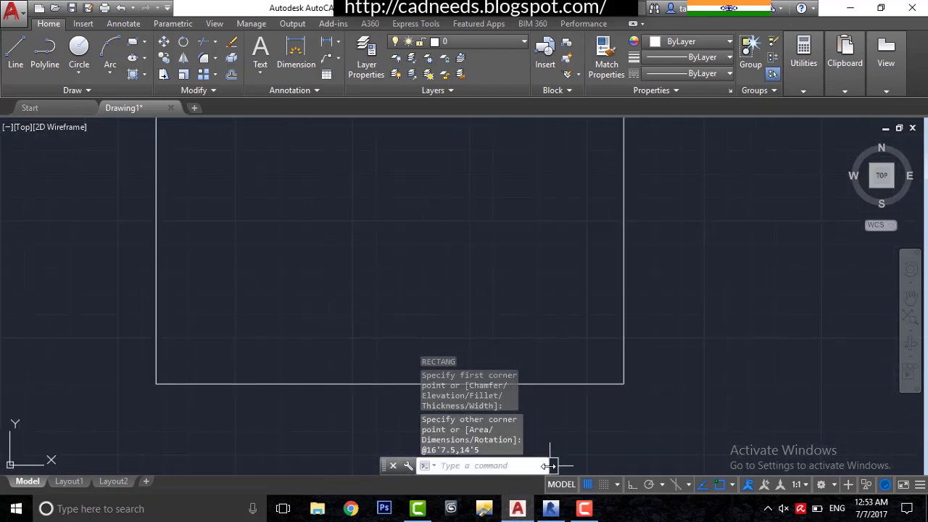
{"action": "left_click_drag", "start_coordinate": [549, 465], "coordinate": [913, 465]}
{"action": "scroll", "coordinate": [750, 340], "scroll_direction": "down", "scroll_amount": 4}
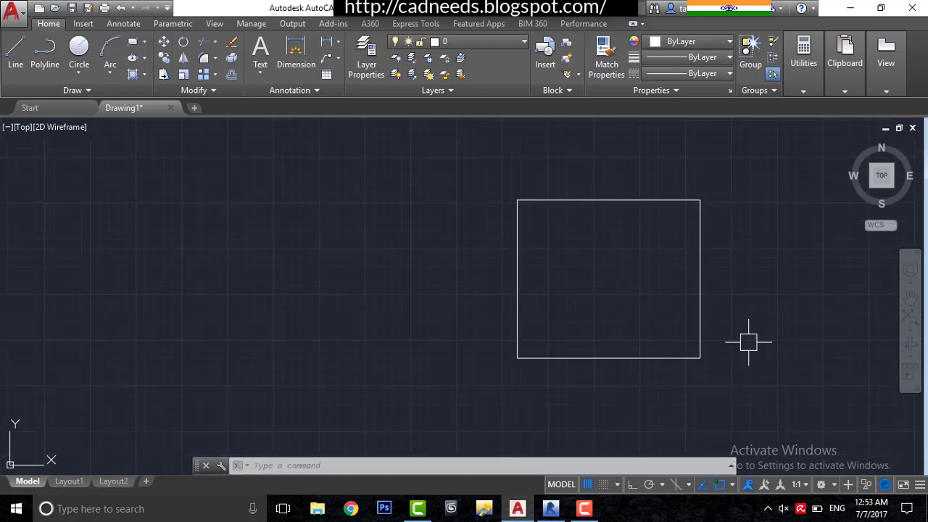
{"action": "middle_click_drag", "start_coordinate": [665, 321], "coordinate": [638, 404]}
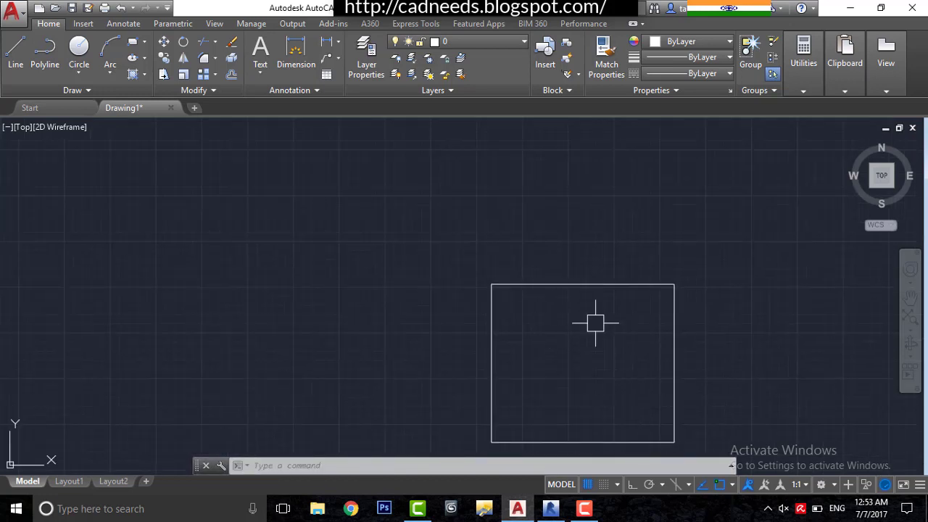
{"action": "scroll", "coordinate": [595, 323], "scroll_direction": "down", "scroll_amount": 2}
{"action": "middle_click_drag", "start_coordinate": [590, 307], "coordinate": [536, 261]}
{"action": "scroll", "coordinate": [536, 261], "scroll_direction": "up", "scroll_amount": 2}
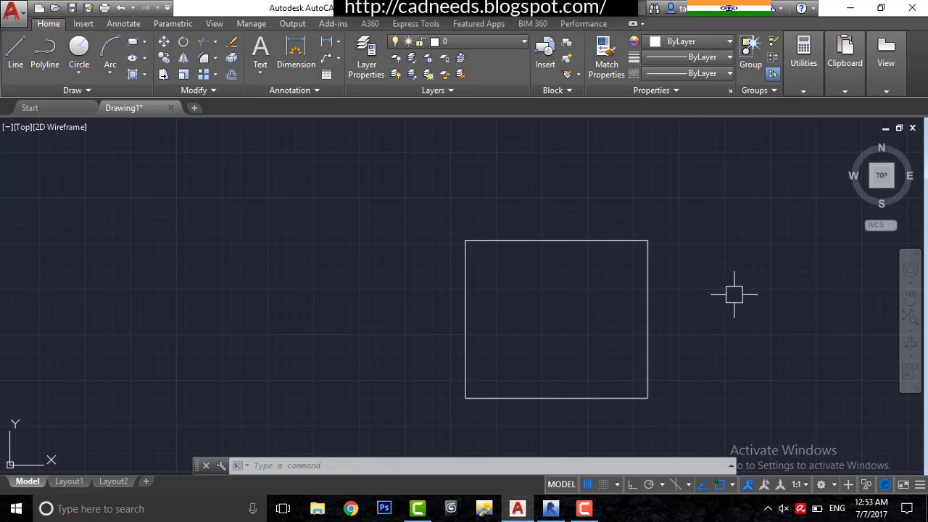
Offset the room rectangle 2' inward.
{"action": "type", "text": "o"}
{"action": "key", "text": "Return"}
{"action": "key", "text": "Return"}
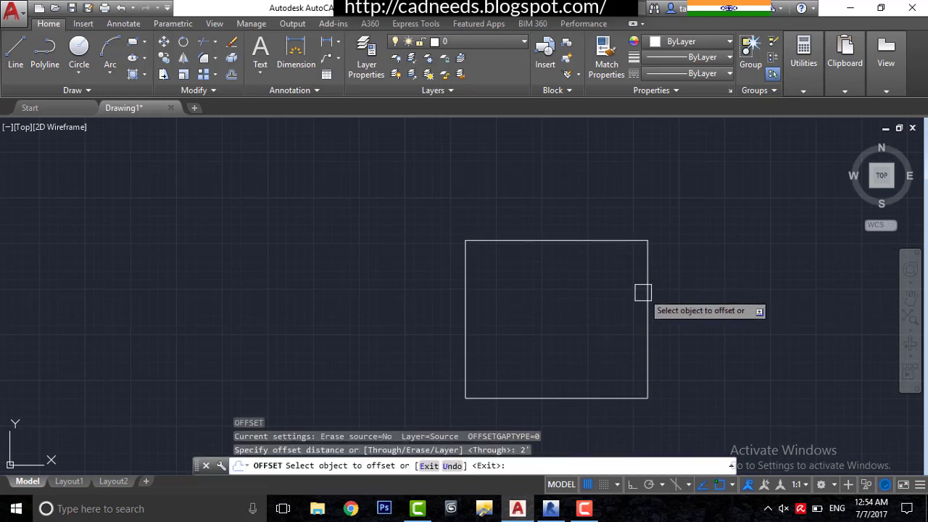
{"action": "left_click", "coordinate": [646, 293]}
{"action": "left_click", "coordinate": [555, 308]}
{"action": "scroll", "coordinate": [555, 308], "scroll_direction": "up", "scroll_amount": 4}
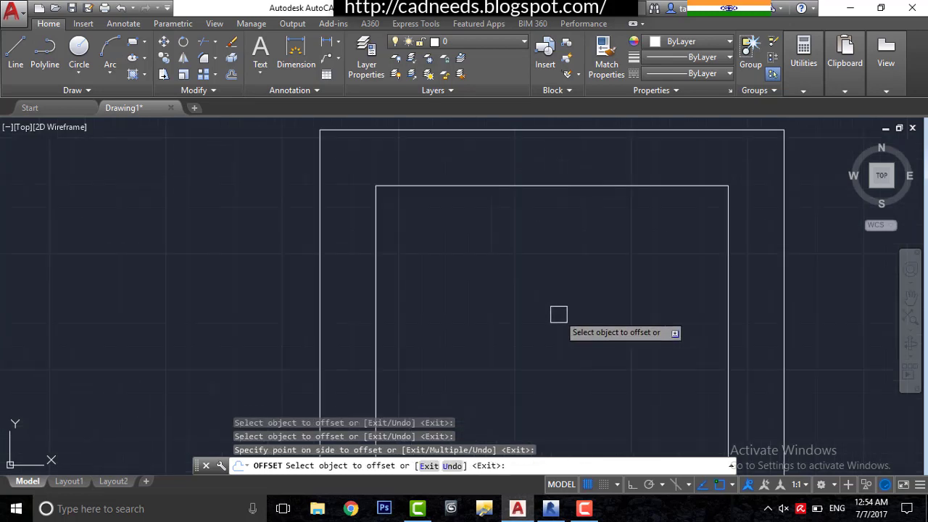
{"action": "scroll", "coordinate": [558, 313], "scroll_direction": "down", "scroll_amount": 2}
{"action": "key", "text": "Escape"}
Offset the inner rectangle a further 3" inward.
{"action": "key", "text": "Return"}
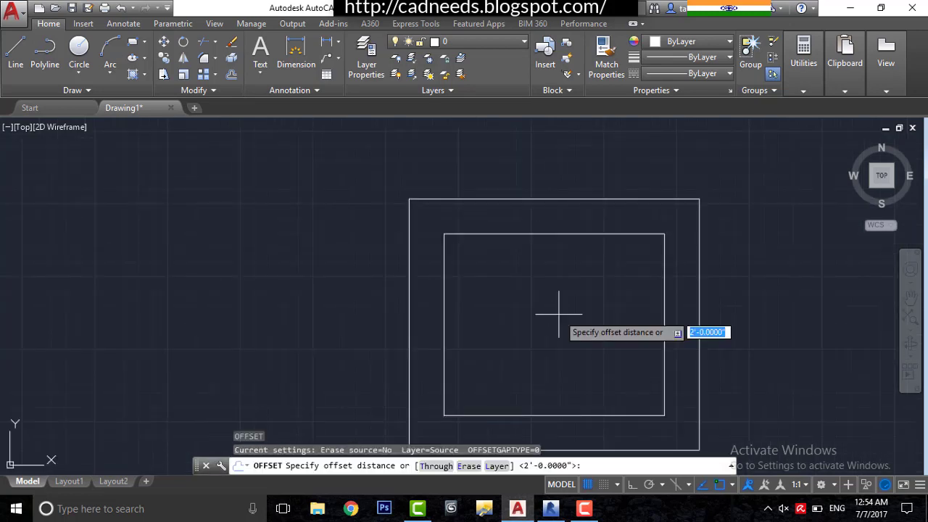
{"action": "type", "text": "3"}
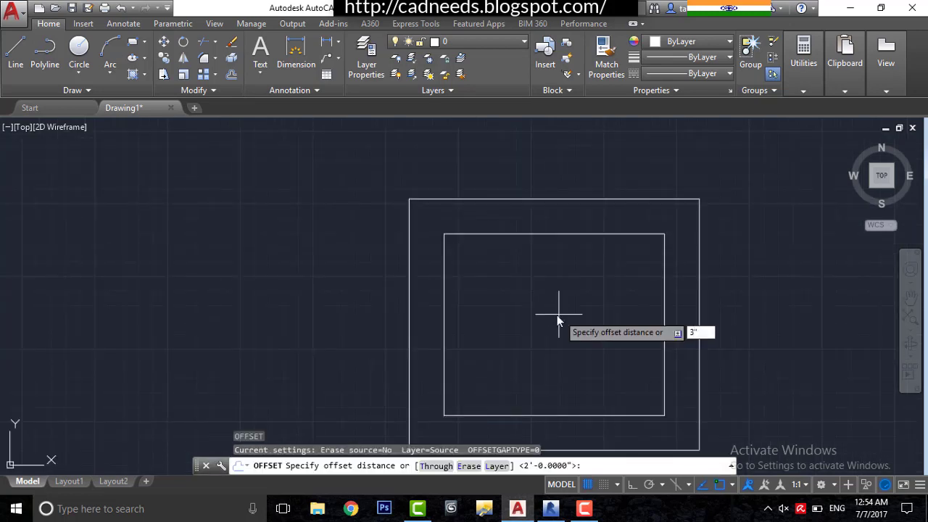
{"action": "key", "text": "Return"}
{"action": "left_click", "coordinate": [665, 324]}
{"action": "left_click", "coordinate": [611, 326]}
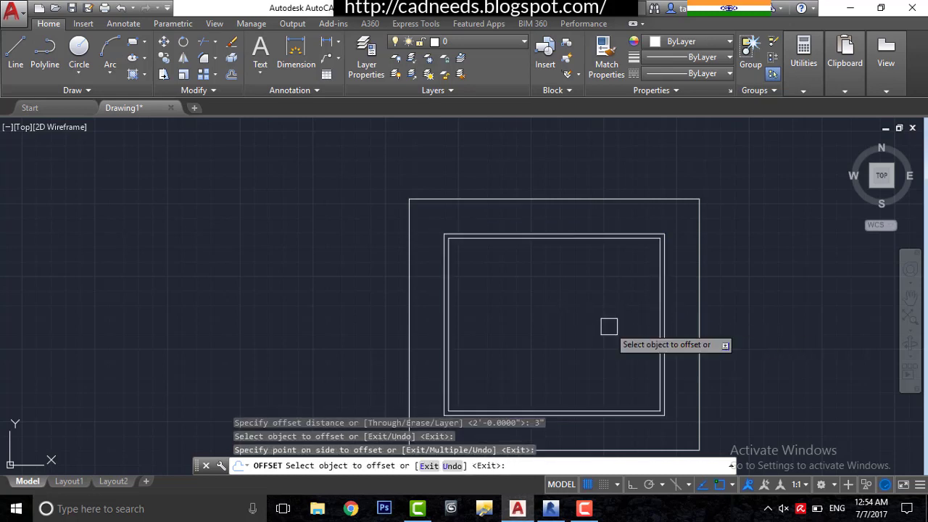
{"action": "key", "text": "Return"}
{"action": "key", "text": "Escape"}
Recentre the view on the nested rectangles and cancel a stray circle command.
{"action": "scroll", "coordinate": [657, 232], "scroll_direction": "up", "scroll_amount": 2}
{"action": "scroll", "coordinate": [631, 305], "scroll_direction": "down", "scroll_amount": 4}
{"action": "scroll", "coordinate": [631, 315], "scroll_direction": "up", "scroll_amount": 2}
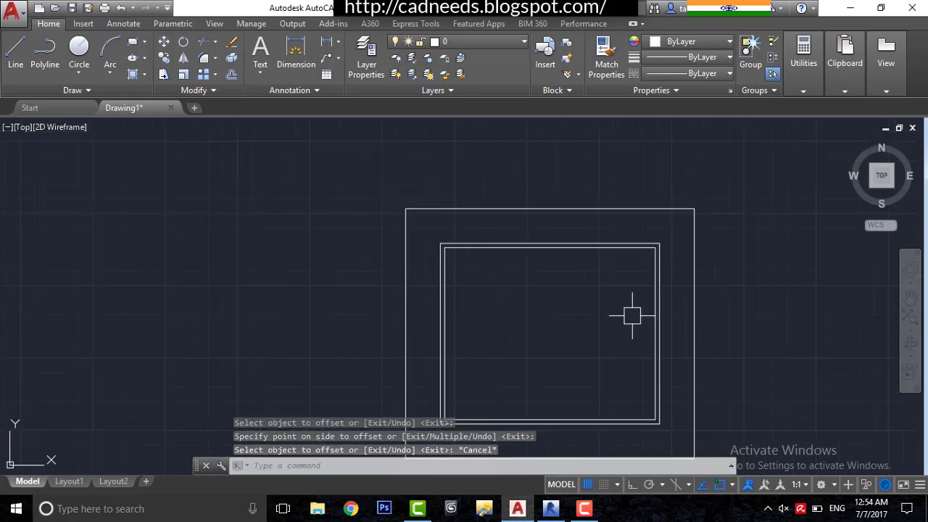
{"action": "scroll", "coordinate": [632, 315], "scroll_direction": "up", "scroll_amount": 2}
{"action": "scroll", "coordinate": [579, 297], "scroll_direction": "down", "scroll_amount": 2}
{"action": "middle_click_drag", "start_coordinate": [527, 276], "coordinate": [563, 240]}
{"action": "scroll", "coordinate": [565, 242], "scroll_direction": "up", "scroll_amount": 2}
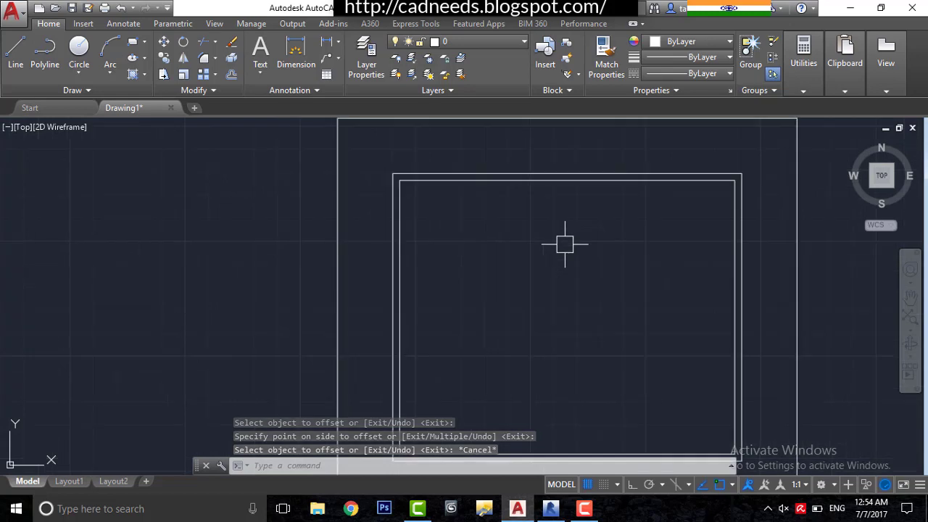
{"action": "scroll", "coordinate": [565, 244], "scroll_direction": "down", "scroll_amount": 2}
{"action": "scroll", "coordinate": [615, 312], "scroll_direction": "up", "scroll_amount": 2}
{"action": "key", "text": "Escape"}
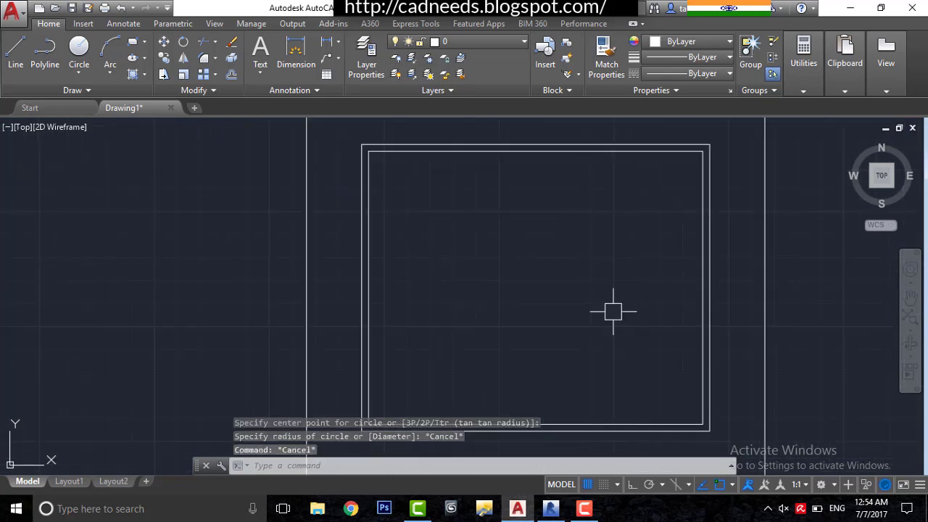
Add further inner offset rectangles at 1' and 6".
{"action": "type", "text": "o"}
{"action": "key", "text": "Return"}
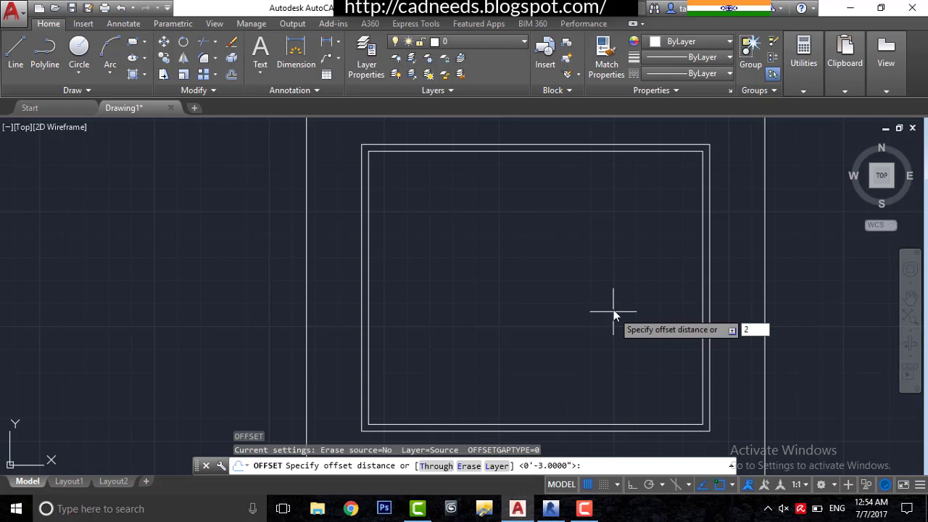
{"action": "key", "text": "Return"}
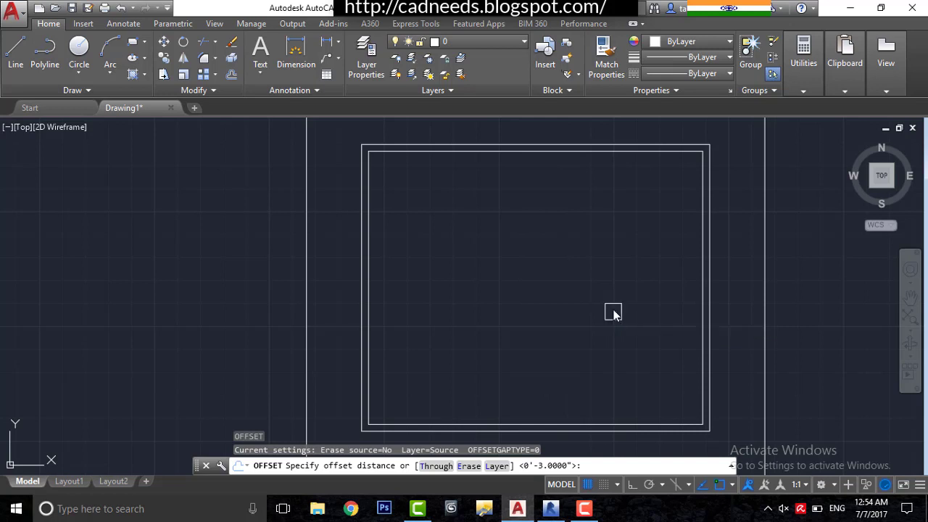
{"action": "left_click", "coordinate": [701, 341]}
{"action": "left_click", "coordinate": [604, 348]}
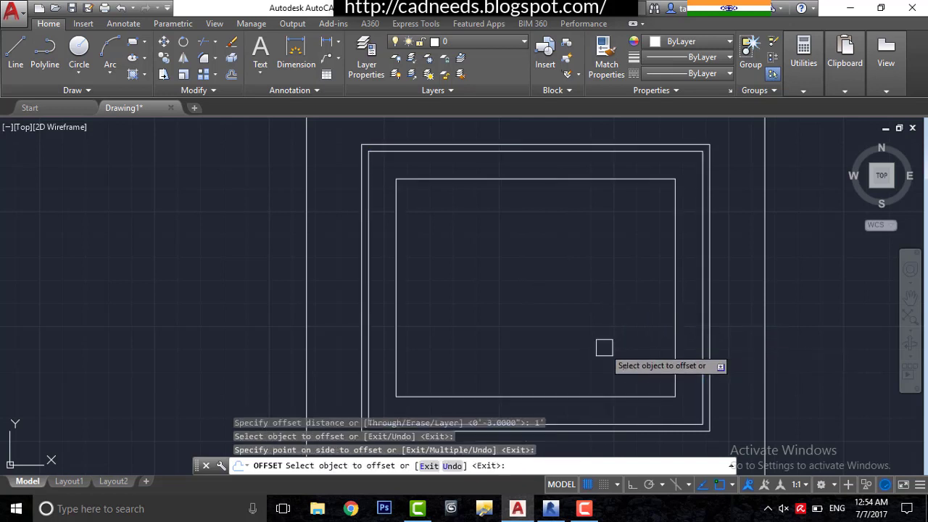
{"action": "key", "text": "Return"}
{"action": "key", "text": "Return"}
{"action": "type", "text": "6\""}
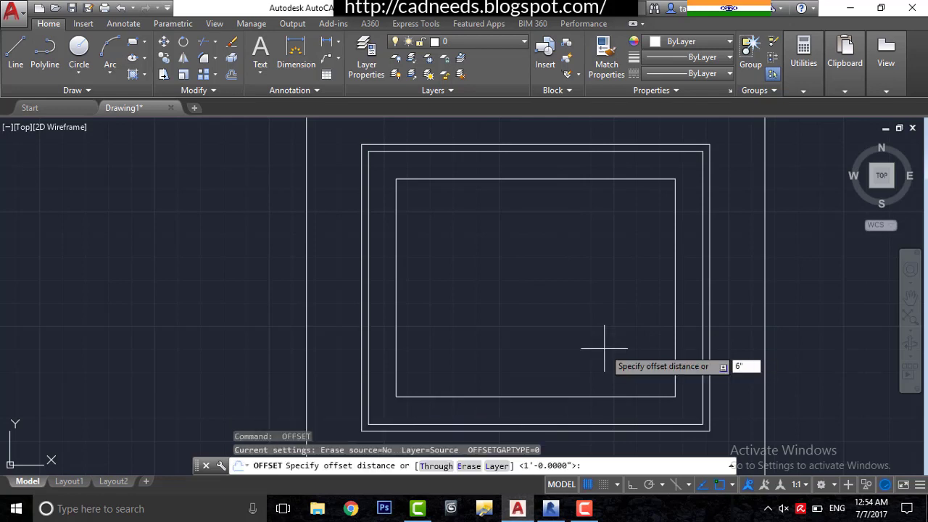
{"action": "key", "text": "Return"}
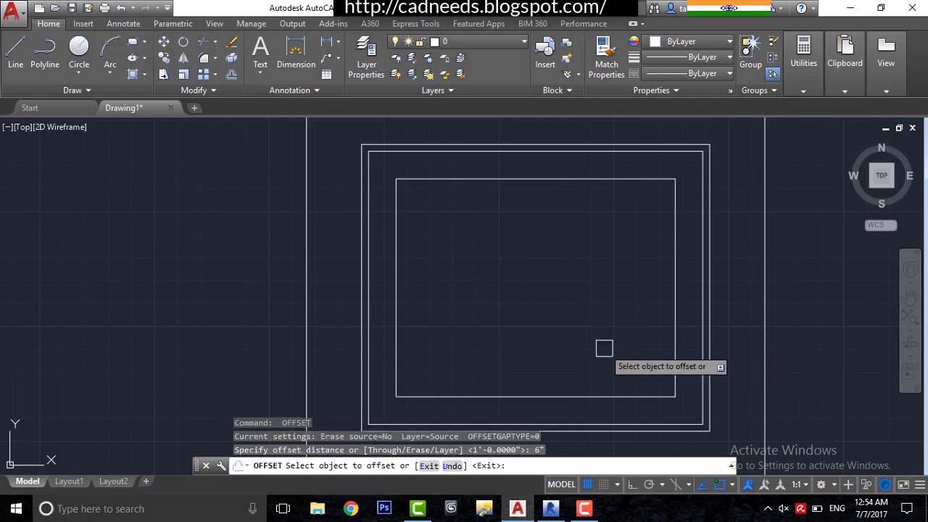
{"action": "left_click", "coordinate": [574, 396]}
{"action": "left_click", "coordinate": [558, 305]}
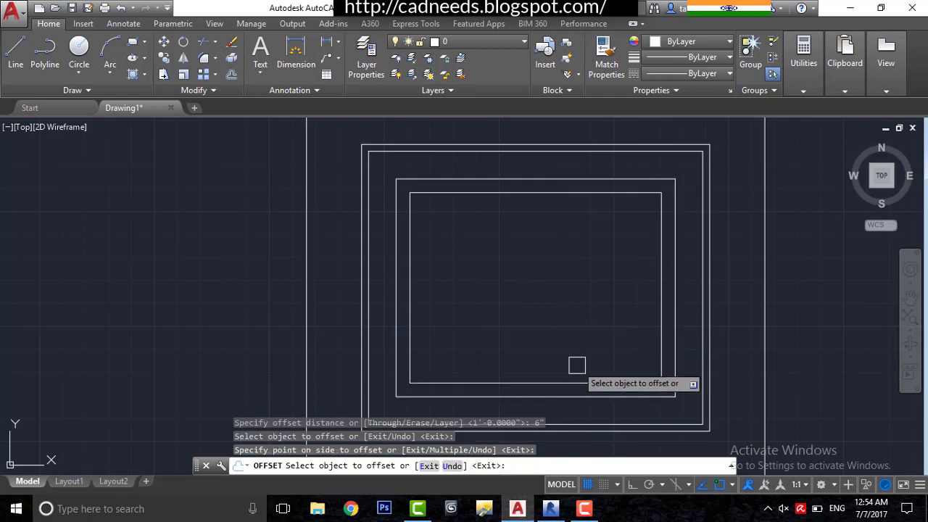
{"action": "key", "text": "Return"}
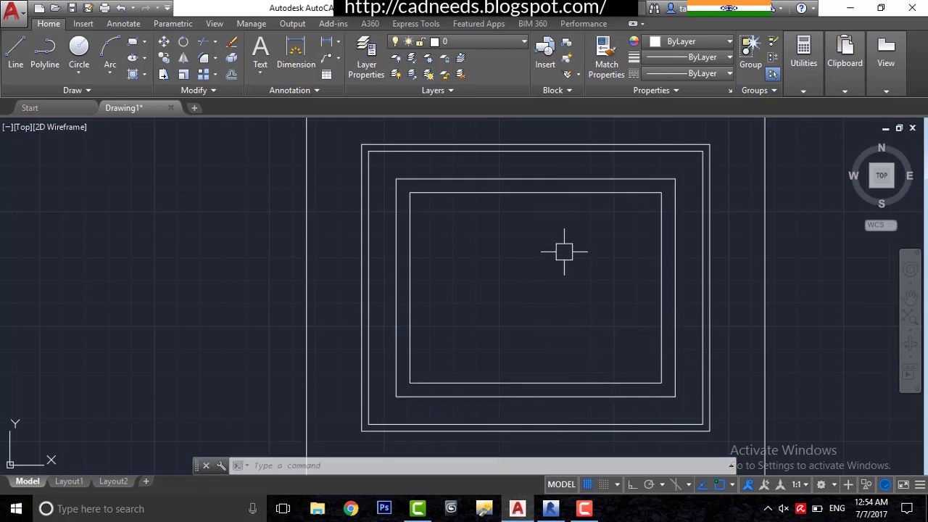
Offset the innermost rectangle another 2' inward.
{"action": "key", "text": "Return"}
{"action": "type", "text": "2"}
{"action": "key", "text": "Return"}
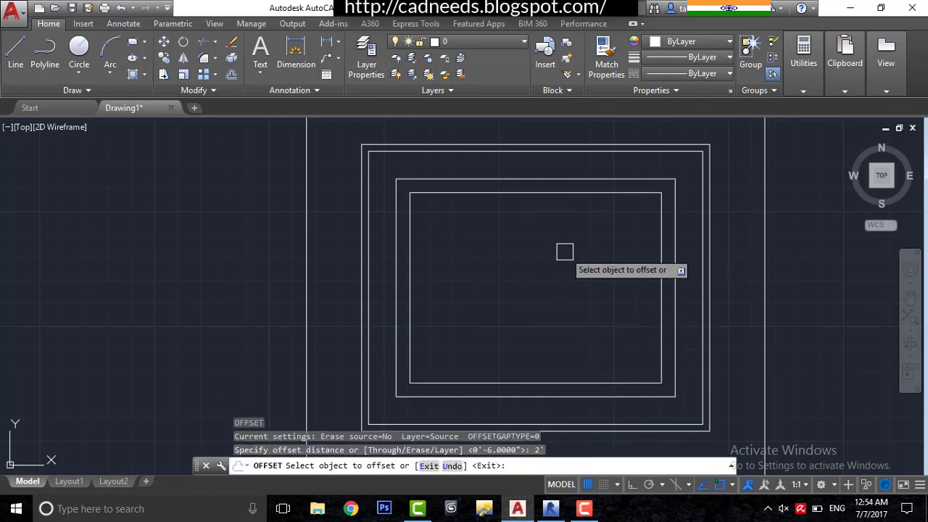
{"action": "left_click", "coordinate": [549, 382]}
{"action": "left_click", "coordinate": [546, 312]}
{"action": "scroll", "coordinate": [571, 295], "scroll_direction": "up", "scroll_amount": 2}
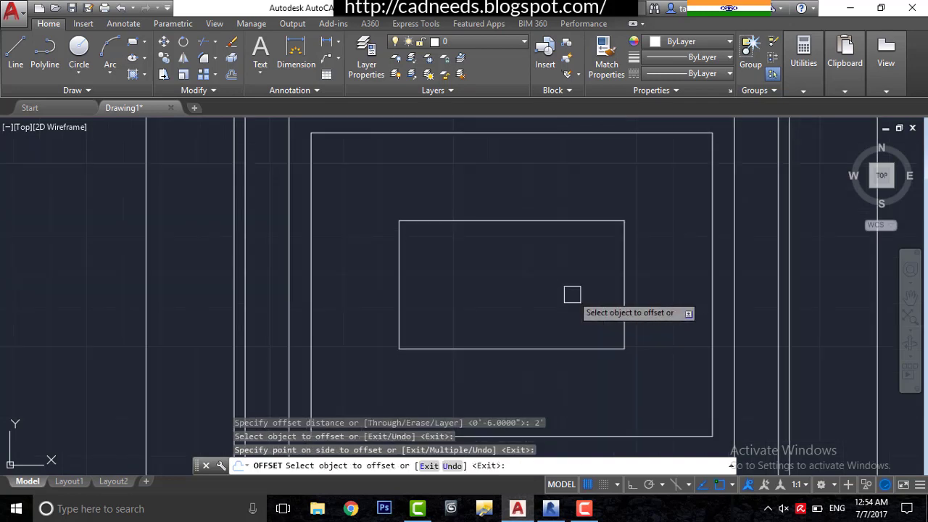
{"action": "key", "text": "Escape"}
Erase the smallest inner rectangle using a selection window.
{"action": "scroll", "coordinate": [597, 303], "scroll_direction": "down", "scroll_amount": 2}
{"action": "scroll", "coordinate": [635, 291], "scroll_direction": "up", "scroll_amount": 2}
{"action": "key", "text": "Escape"}
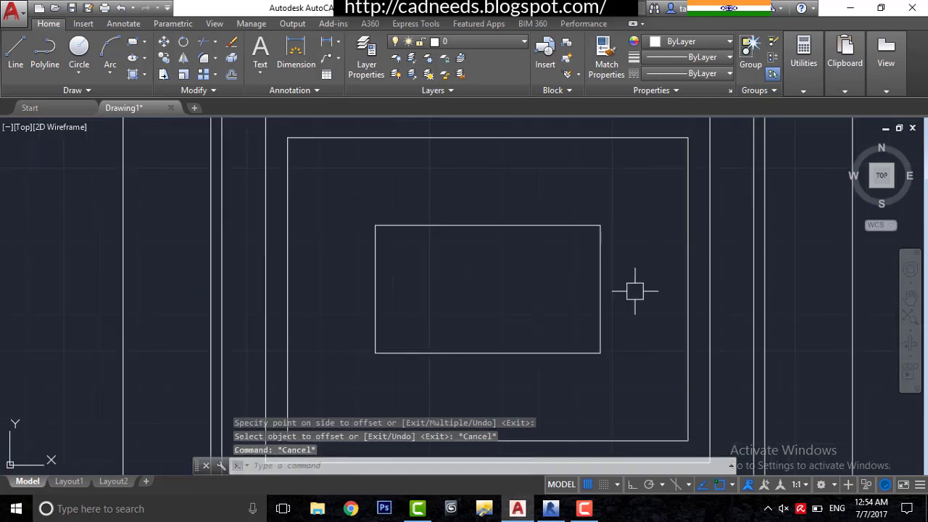
{"action": "left_click", "coordinate": [635, 291]}
{"action": "left_click", "coordinate": [563, 313]}
{"action": "key", "text": "Delete"}
{"action": "type", "text": "0"}
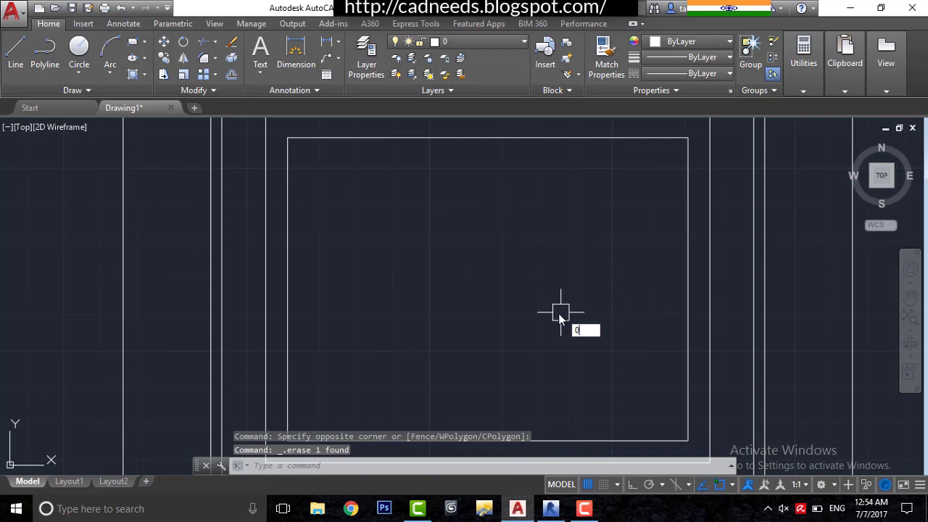
Offset the inner rectangle 1'6" inward with the OFFSET (O) command.
{"action": "scroll", "coordinate": [558, 314], "scroll_direction": "down", "scroll_amount": 2}
{"action": "key", "text": "Escape"}
{"action": "type", "text": "o"}
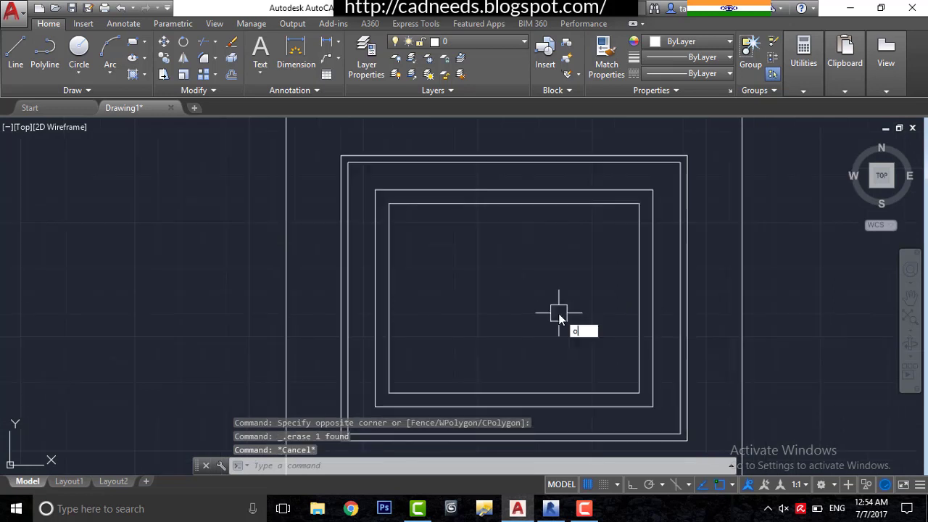
{"action": "key", "text": "Return"}
{"action": "type", "text": "1'"}
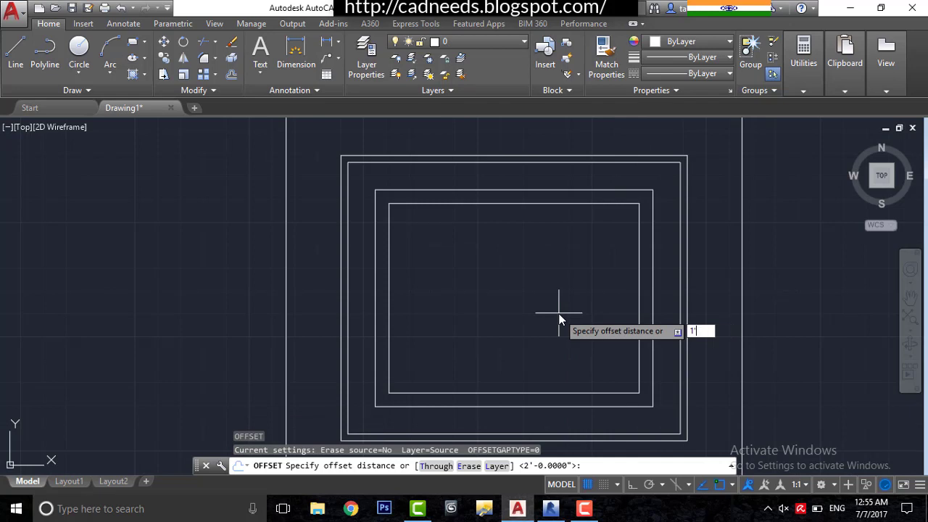
{"action": "type", "text": "6"}
{"action": "key", "text": "Return"}
{"action": "left_click", "coordinate": [549, 392]}
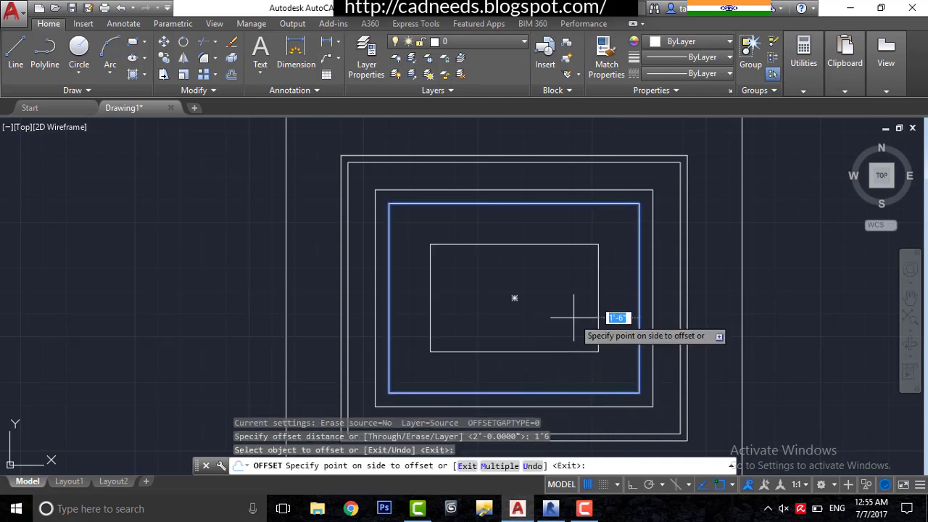
{"action": "left_click", "coordinate": [573, 317]}
{"action": "scroll", "coordinate": [573, 319], "scroll_direction": "up", "scroll_amount": 2}
{"action": "key", "text": "Escape"}
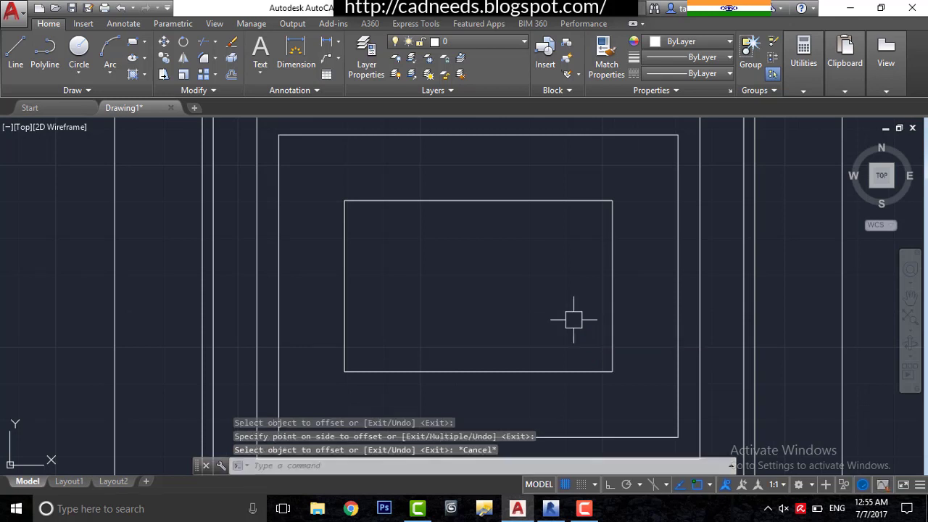
Offset the inner rectangle by 3" to add a closely spaced ring.
{"action": "key", "text": "Return"}
{"action": "type", "text": "3"}
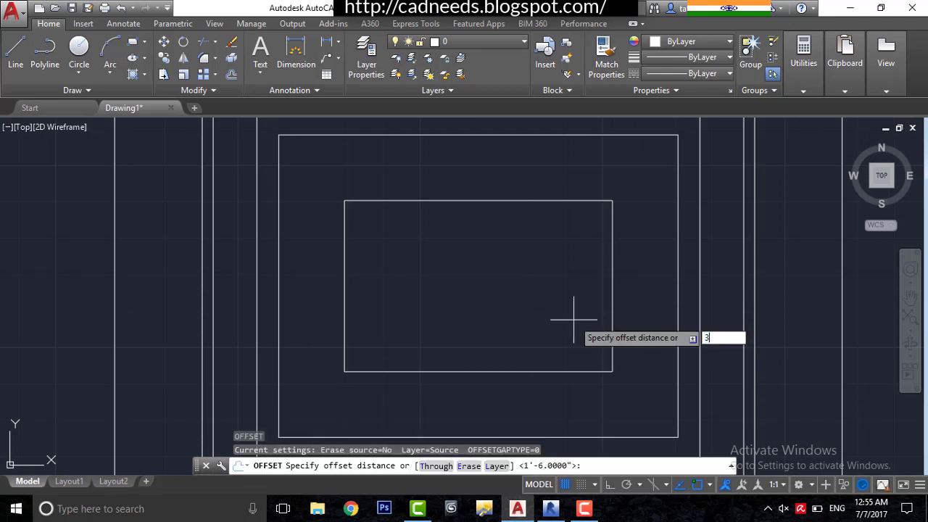
{"action": "key", "text": "Return"}
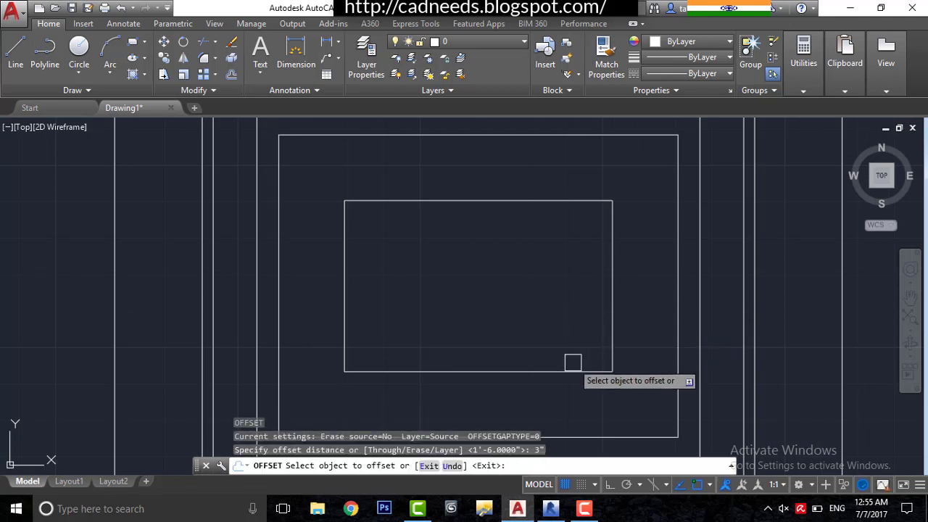
{"action": "left_click", "coordinate": [580, 370]}
{"action": "left_click", "coordinate": [590, 399]}
{"action": "scroll", "coordinate": [597, 321], "scroll_direction": "up", "scroll_amount": 2}
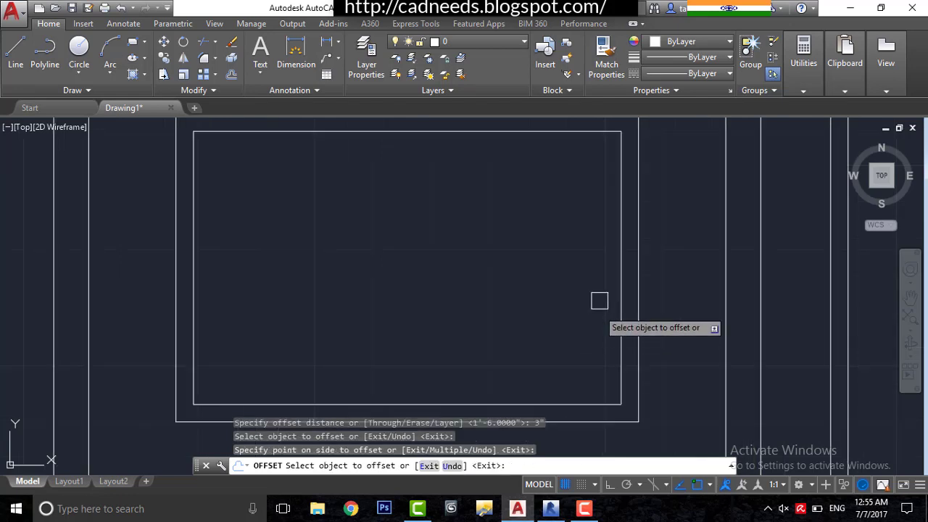
{"action": "scroll", "coordinate": [594, 275], "scroll_direction": "down", "scroll_amount": 2}
{"action": "scroll", "coordinate": [612, 268], "scroll_direction": "up", "scroll_amount": 2}
{"action": "key", "text": "Escape"}
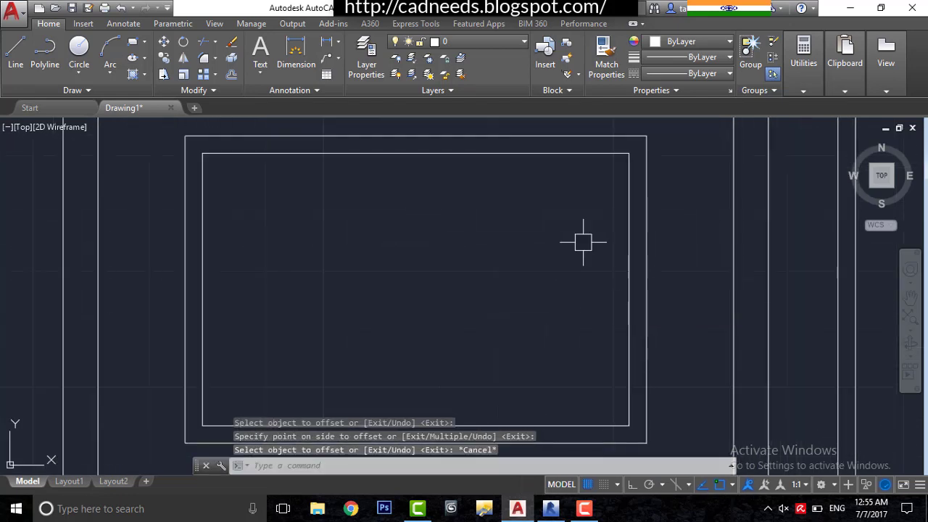
{"action": "middle_click_drag", "start_coordinate": [571, 207], "coordinate": [587, 232]}
{"action": "scroll", "coordinate": [547, 244], "scroll_direction": "down", "scroll_amount": 2}
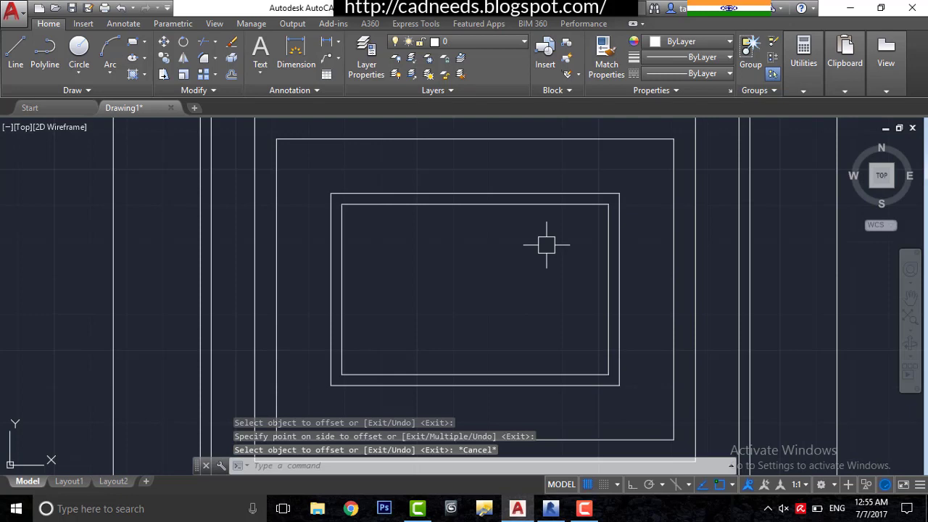
{"action": "key", "text": "Escape"}
{"action": "key", "text": "Escape"}
{"action": "key", "text": "Escape"}
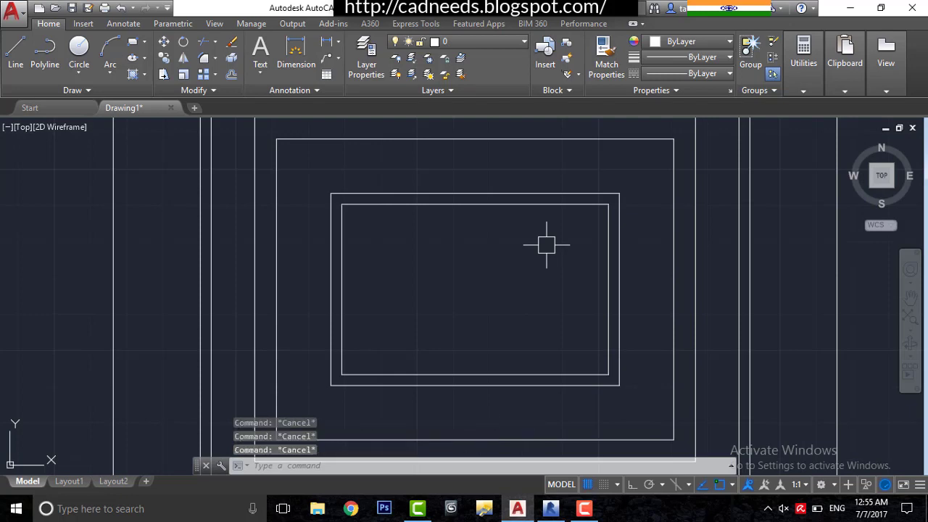
{"action": "scroll", "coordinate": [546, 244], "scroll_direction": "down", "scroll_amount": 2}
{"action": "scroll", "coordinate": [539, 252], "scroll_direction": "down", "scroll_amount": 1}
{"action": "scroll", "coordinate": [538, 253], "scroll_direction": "up", "scroll_amount": 1}
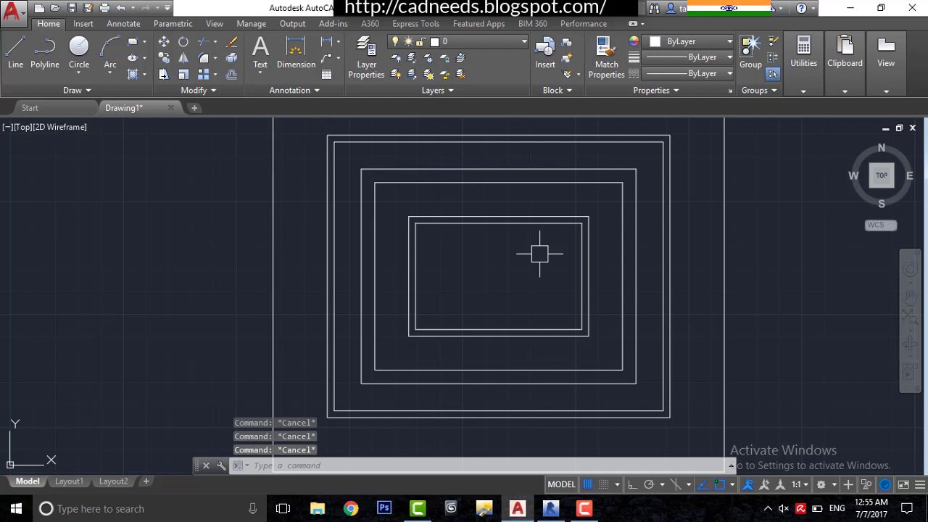
{"action": "type", "text": "O"}
Offset the innermost rectangle 1' inward.
{"action": "key", "text": "Return"}
{"action": "type", "text": "1'"}
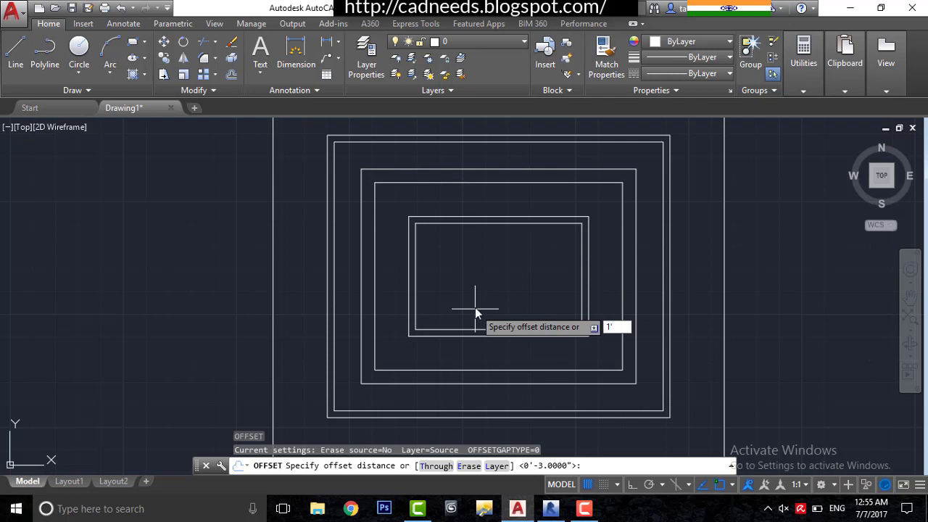
{"action": "key", "text": "Return"}
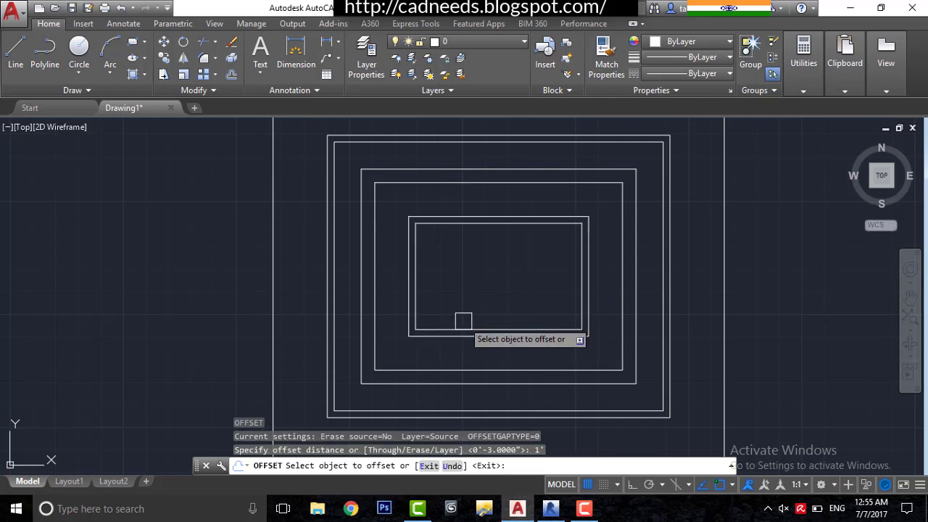
{"action": "left_click", "coordinate": [464, 329]}
{"action": "left_click", "coordinate": [468, 315]}
{"action": "scroll", "coordinate": [500, 287], "scroll_direction": "up", "scroll_amount": 2}
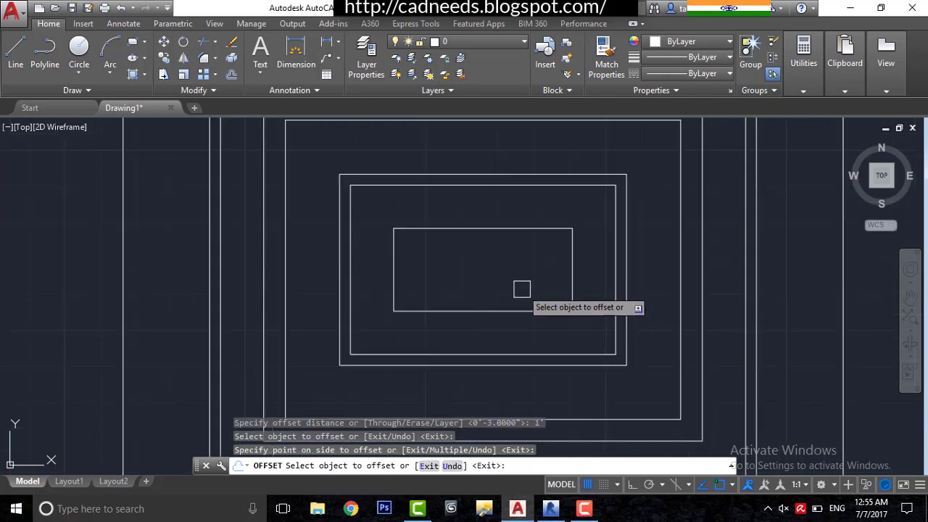
{"action": "key", "text": "Escape"}
Offset the innermost rectangle another 3" inward and centre the pattern in view.
{"action": "type", "text": "0"}
{"action": "key", "text": "Return"}
{"action": "type", "text": "3'"}
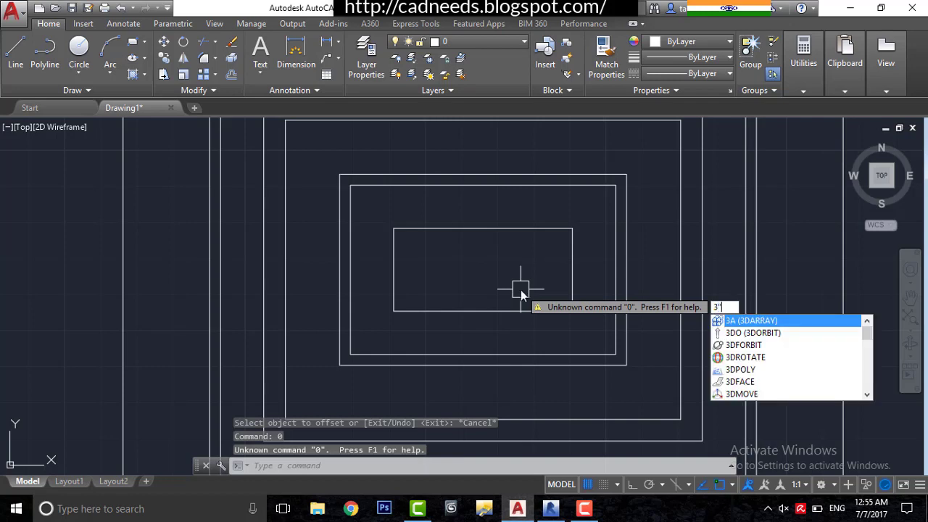
{"action": "key", "text": "Return"}
{"action": "key", "text": "Escape"}
{"action": "type", "text": "o"}
{"action": "key", "text": "Return"}
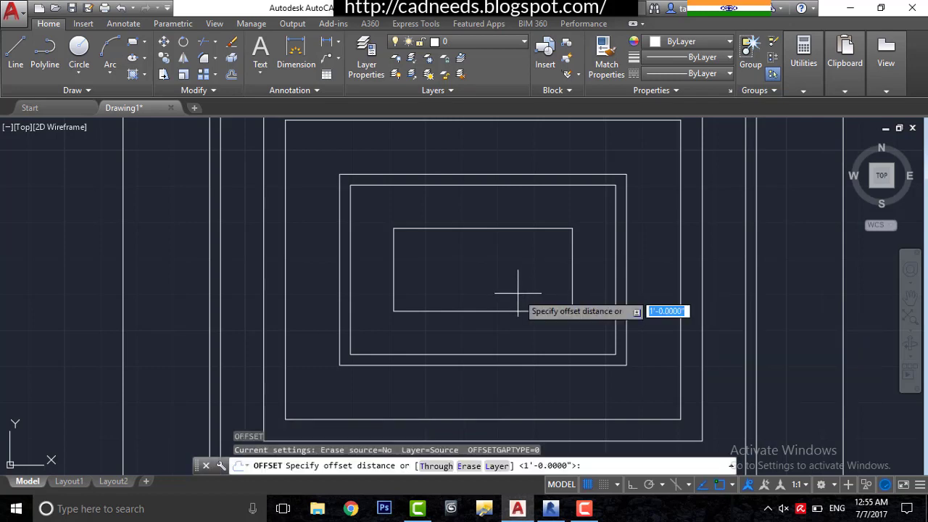
{"action": "type", "text": "3"}
{"action": "key", "text": "Return"}
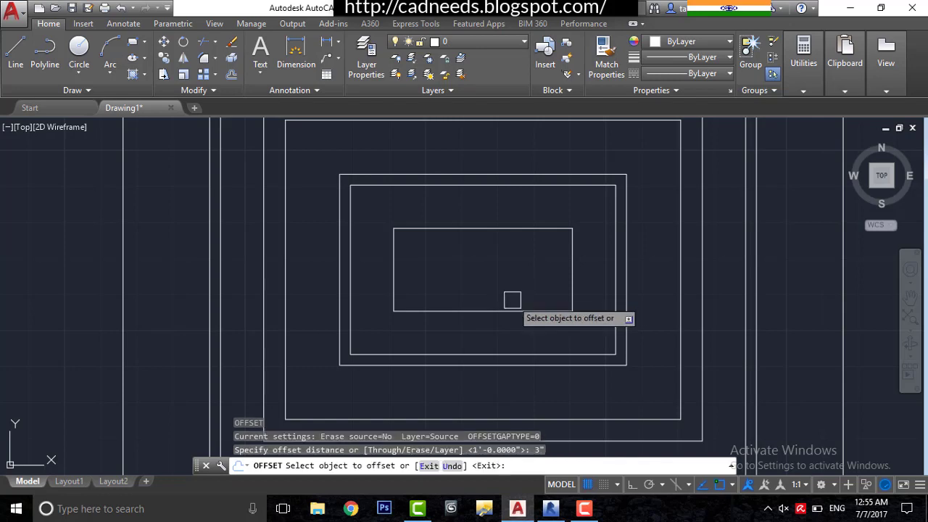
{"action": "left_click", "coordinate": [514, 311]}
{"action": "left_click", "coordinate": [518, 268]}
{"action": "key", "text": "Escape"}
{"action": "scroll", "coordinate": [518, 267], "scroll_direction": "down", "scroll_amount": 3}
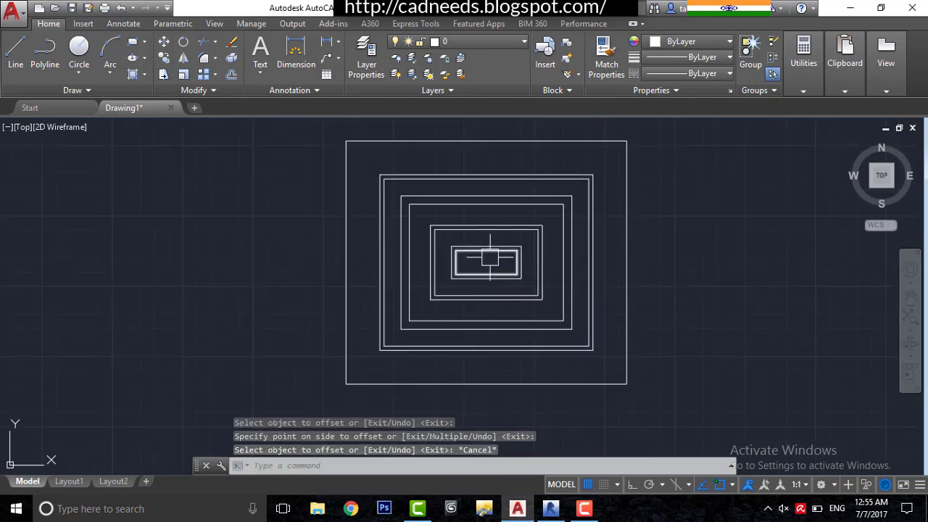
{"action": "mouse_move", "coordinate": [487, 259]}
{"action": "middle_mouse_down"}
{"action": "mouse_move", "coordinate": [443, 253]}
{"action": "mouse_move", "coordinate": [372, 263]}
{"action": "middle_mouse_up"}
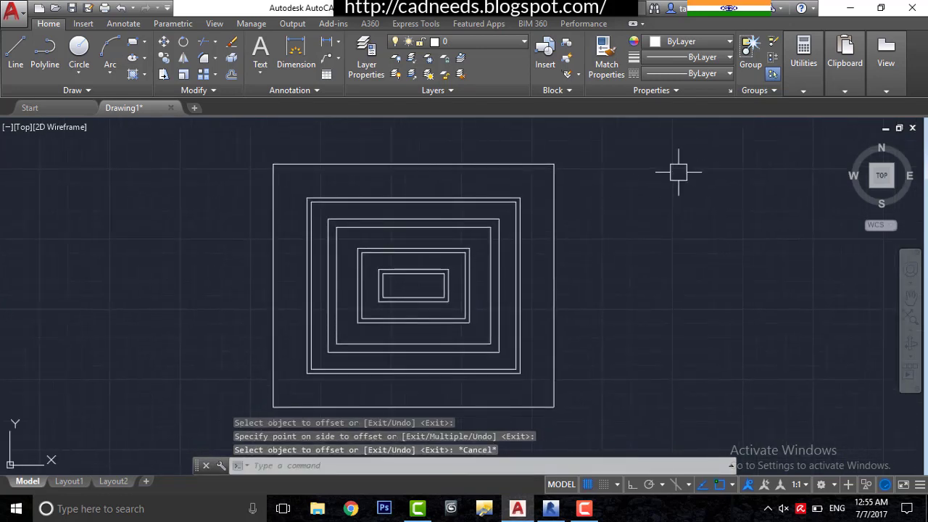
Save the concentric-rectangle drawing under the file name Floor.
{"action": "left_click", "coordinate": [13, 15]}
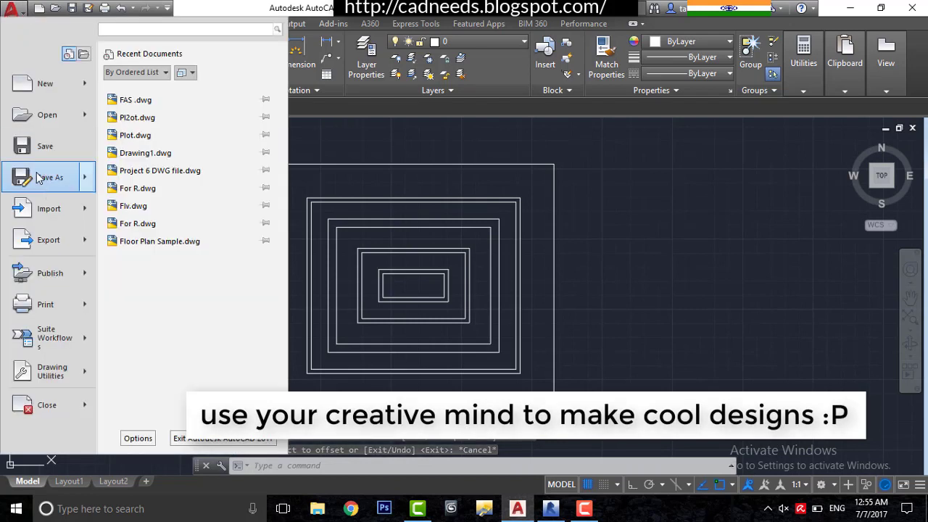
{"action": "left_click", "coordinate": [38, 179]}
{"action": "type", "text": "Floor"}
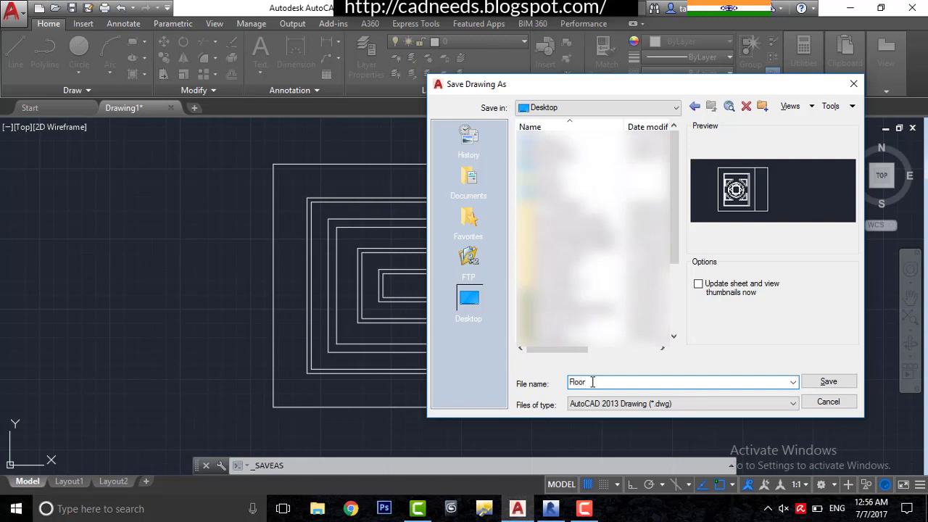
{"action": "key", "text": "Return"}
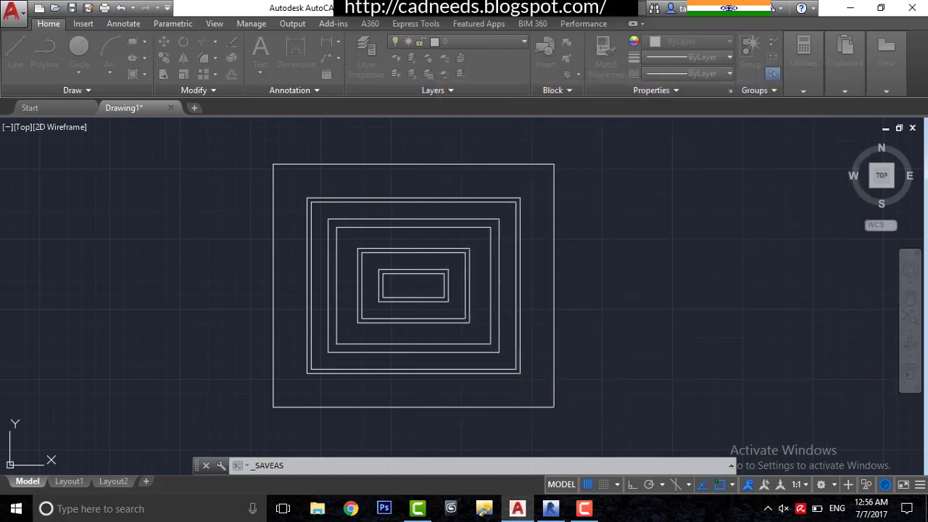
Switch back to Revit and start dividing the room's wooden floor part in 3D.
{"action": "left_click", "coordinate": [845, 7]}
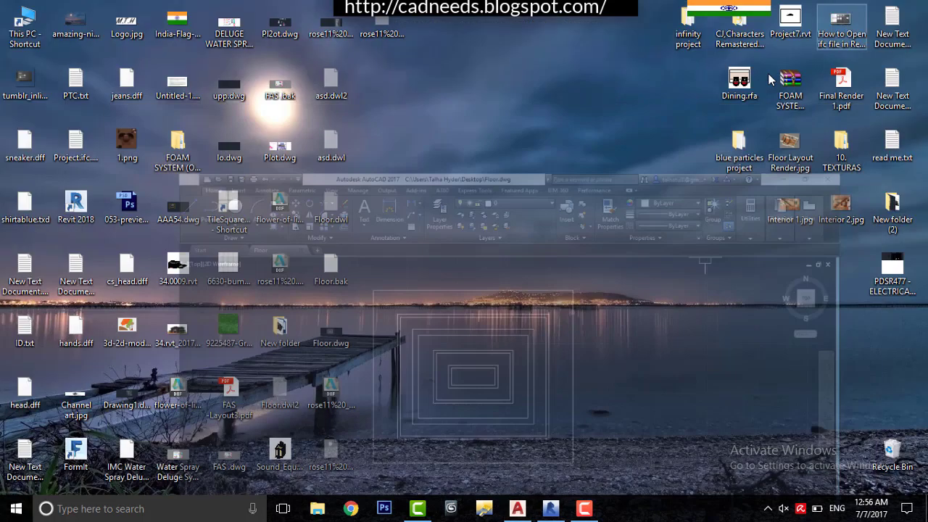
{"action": "left_click", "coordinate": [563, 512]}
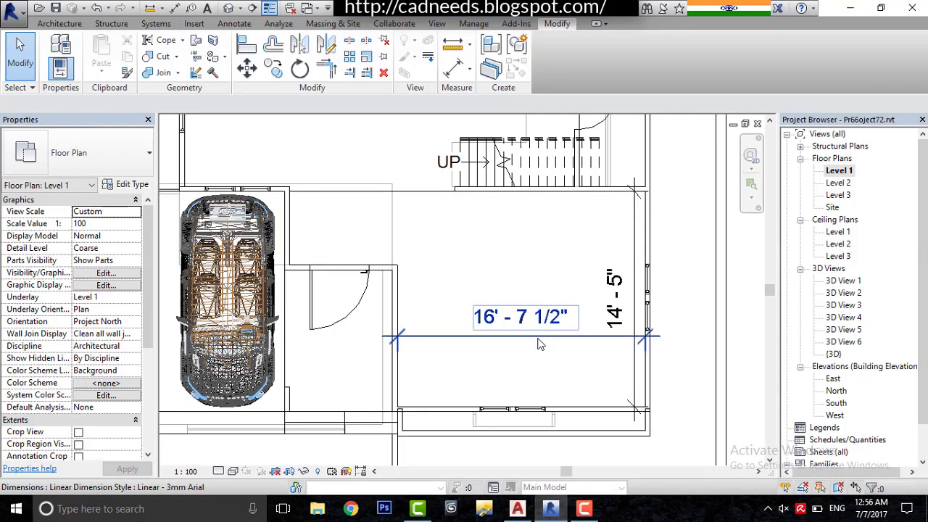
{"action": "left_click", "coordinate": [231, 9]}
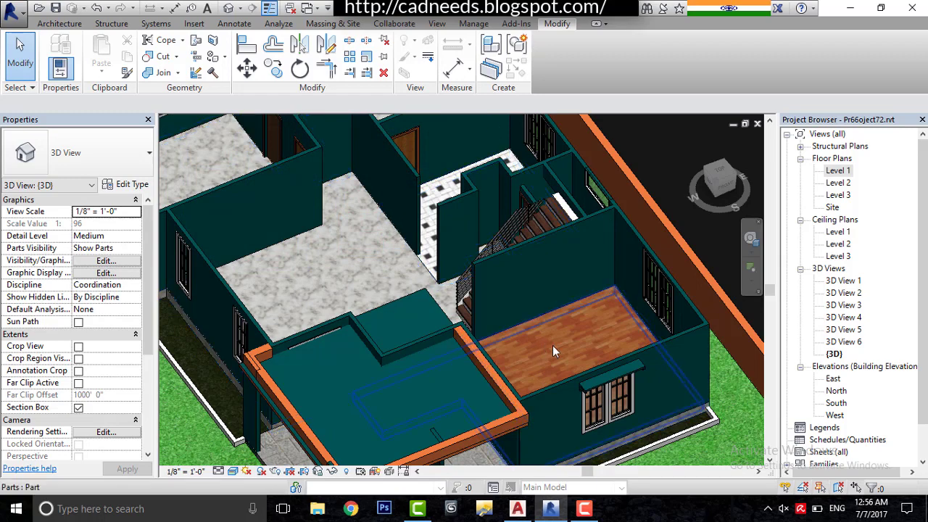
{"action": "left_click", "coordinate": [553, 345]}
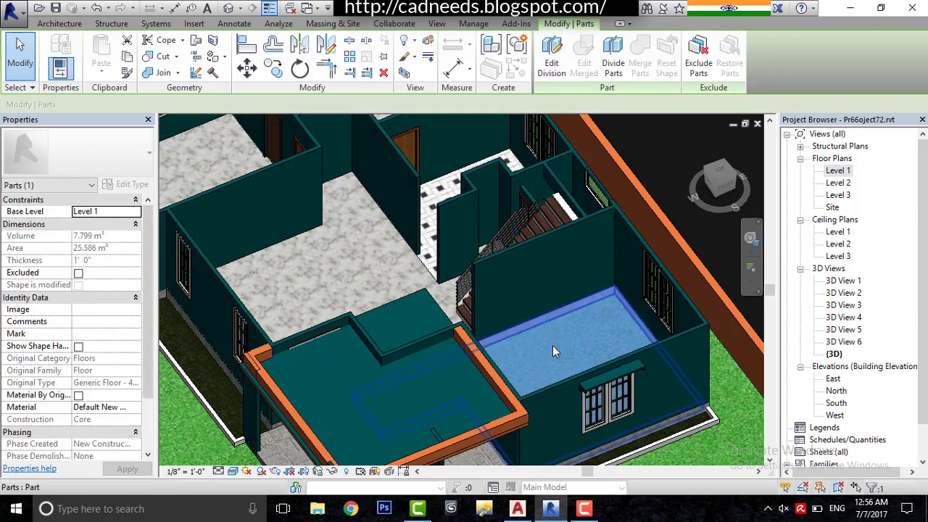
{"action": "left_click", "coordinate": [552, 66]}
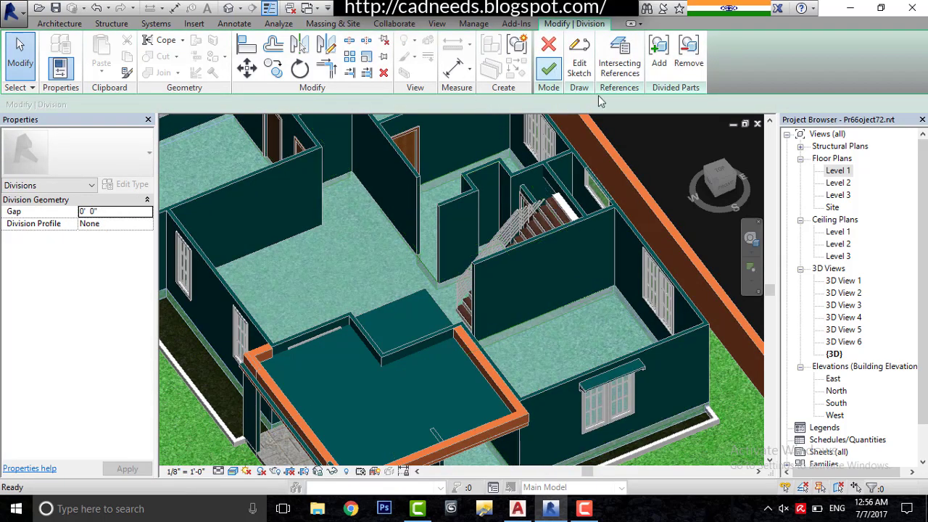
Open the Level 1 floor plan in Hidden Line visual style.
{"action": "double_click", "coordinate": [847, 173]}
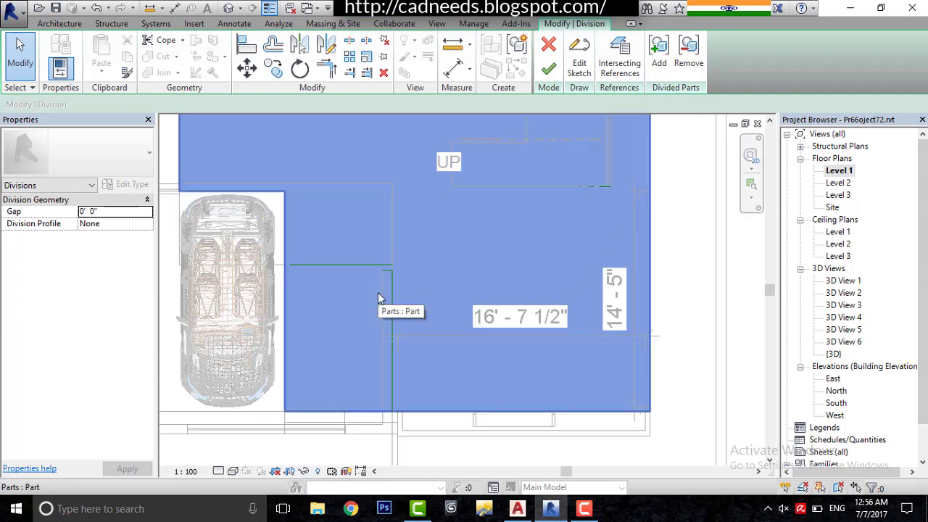
{"action": "scroll", "coordinate": [355, 363], "scroll_direction": "down", "scroll_amount": 2}
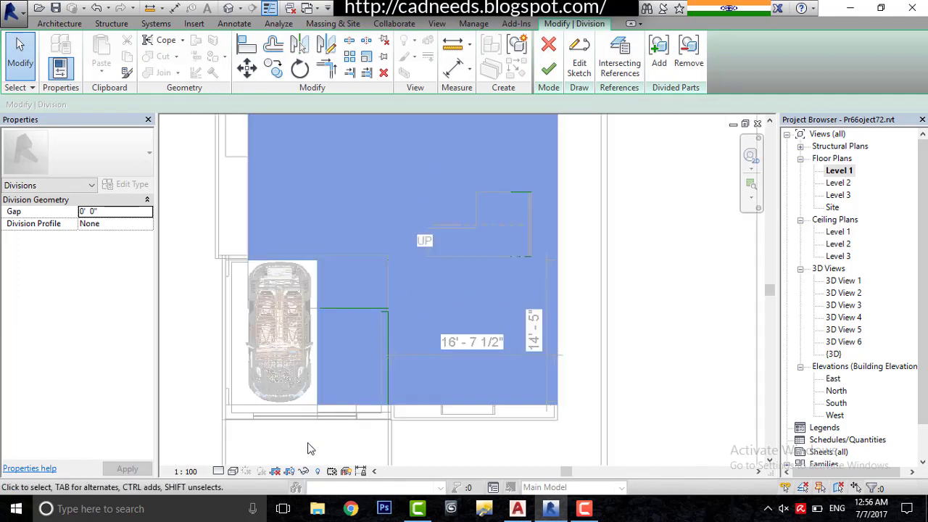
{"action": "left_click", "coordinate": [232, 472]}
{"action": "left_click", "coordinate": [268, 404]}
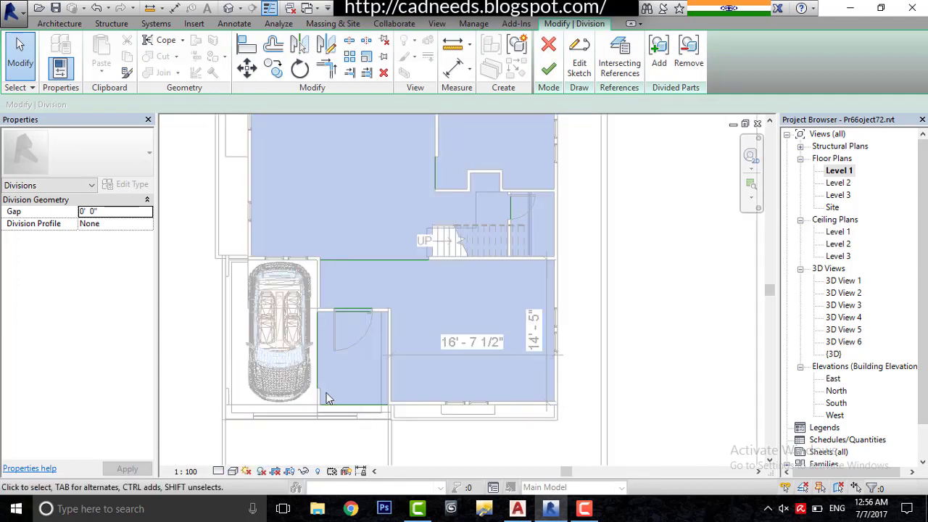
{"action": "scroll", "coordinate": [688, 337], "scroll_direction": "up", "scroll_amount": 1}
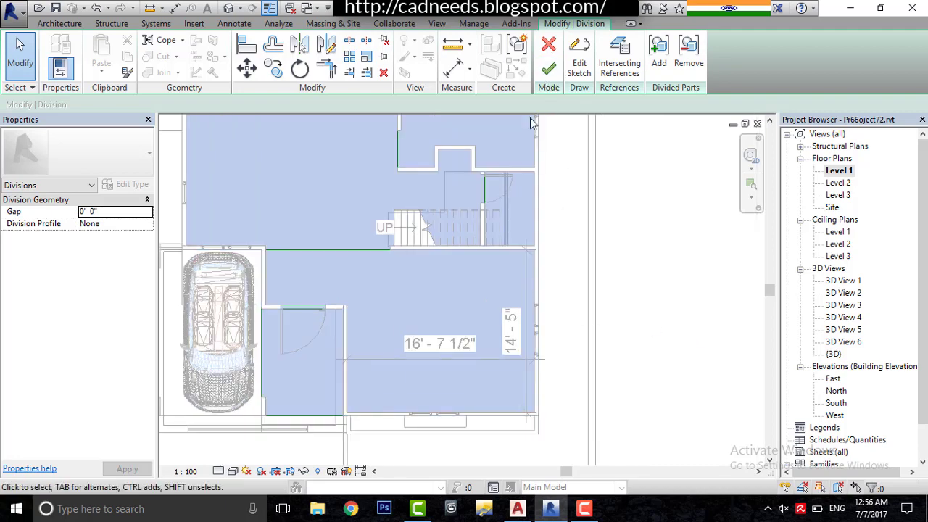
Edit the division's boundary sketch and bring up Import CAD.
{"action": "left_click", "coordinate": [195, 24]}
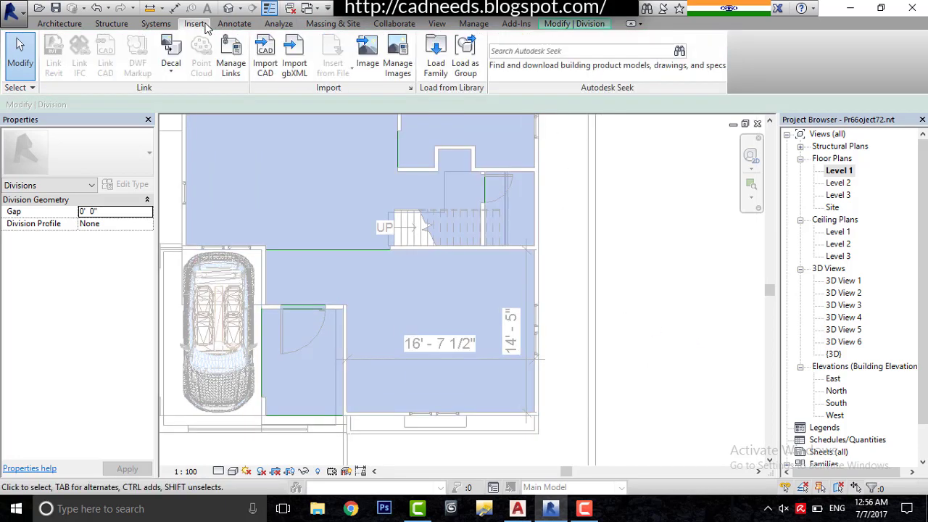
{"action": "left_click", "coordinate": [570, 24]}
{"action": "left_click", "coordinate": [590, 71]}
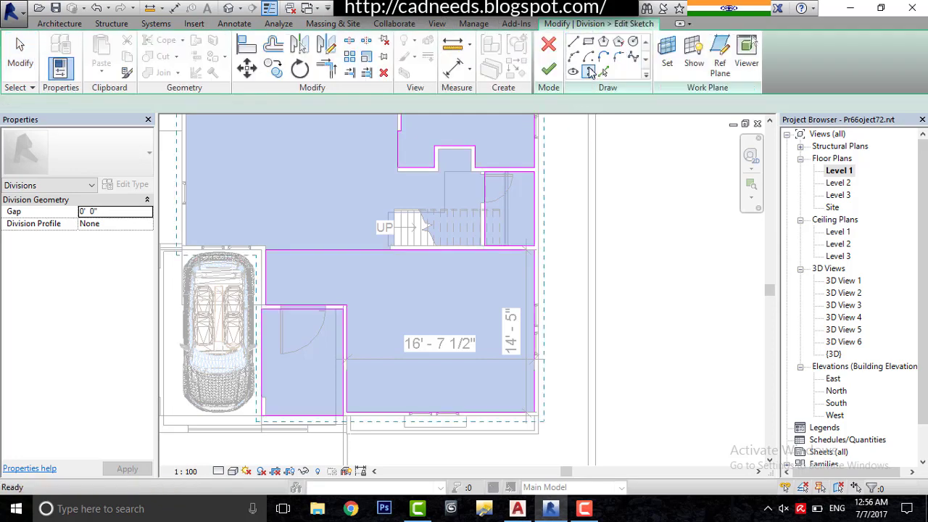
{"action": "left_click", "coordinate": [193, 24]}
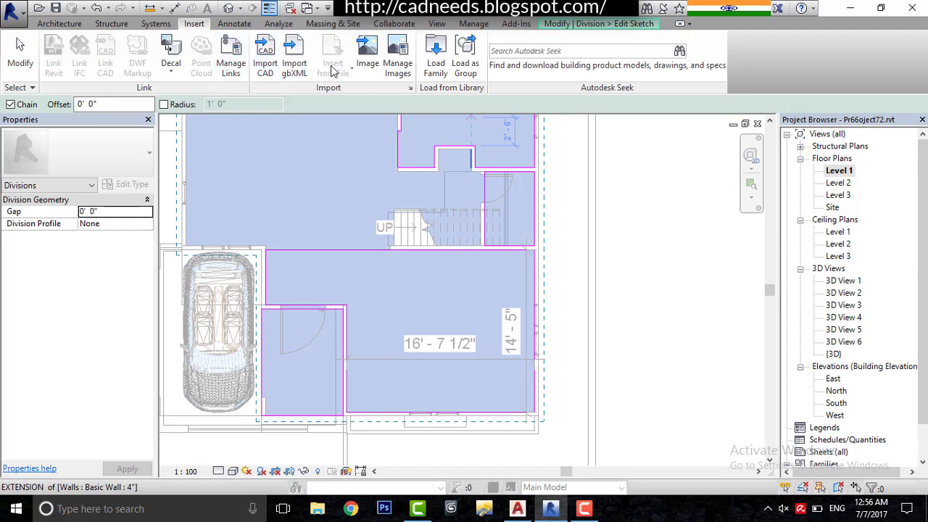
{"action": "left_click", "coordinate": [272, 73]}
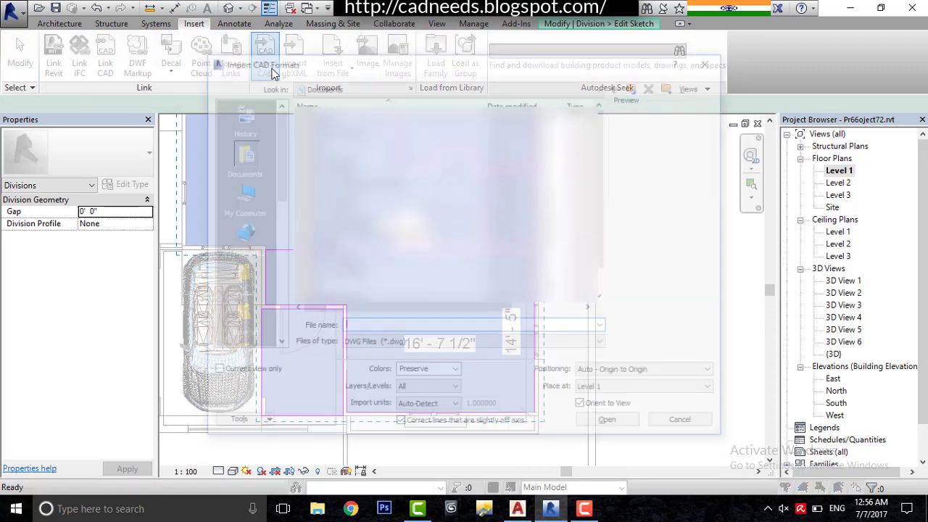
Import Floor.dwg from the Desktop, Auto - Center to Center, in Black and White.
{"action": "scroll", "coordinate": [250, 269], "scroll_direction": "down", "scroll_amount": 3}
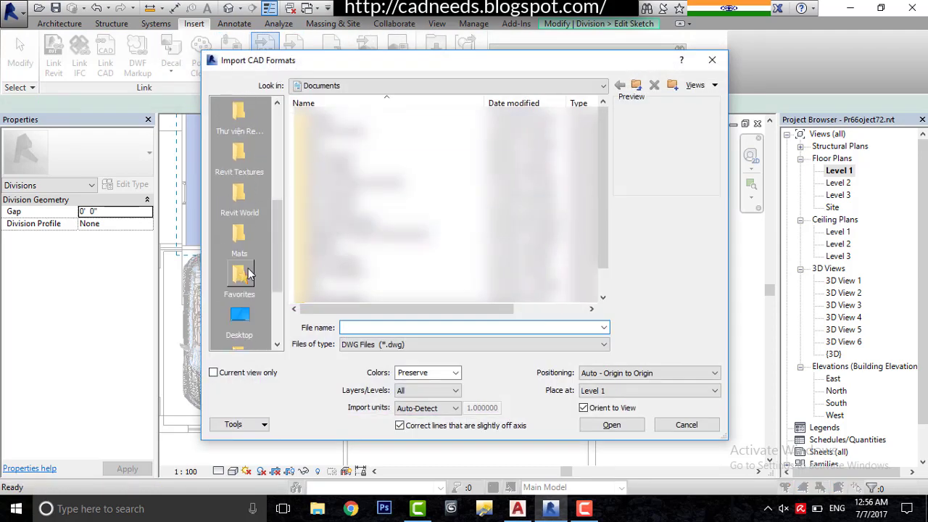
{"action": "left_click", "coordinate": [253, 310]}
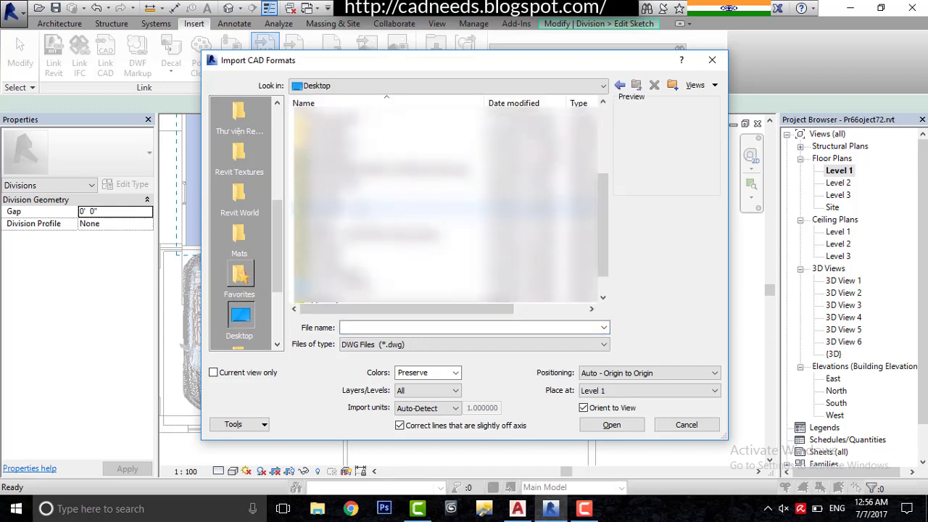
{"action": "left_click", "coordinate": [342, 208]}
{"action": "left_click", "coordinate": [616, 373]}
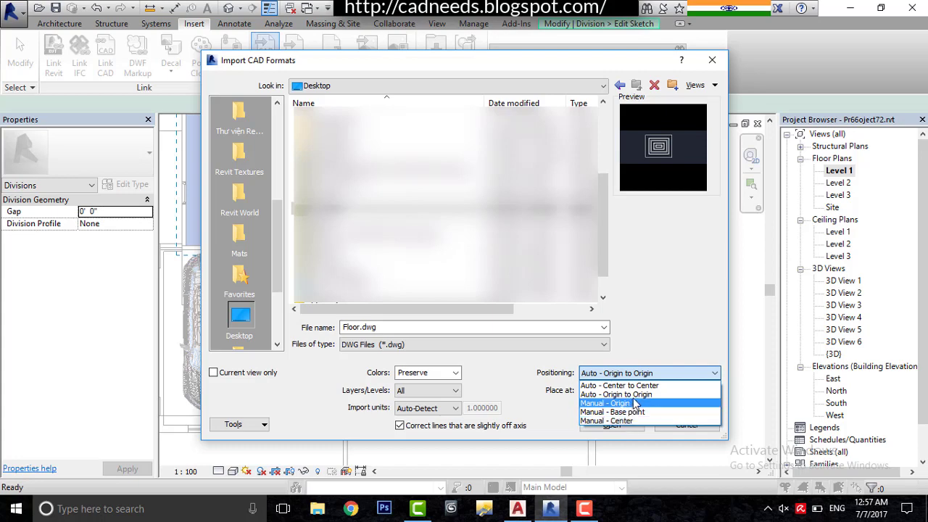
{"action": "left_click", "coordinate": [636, 386]}
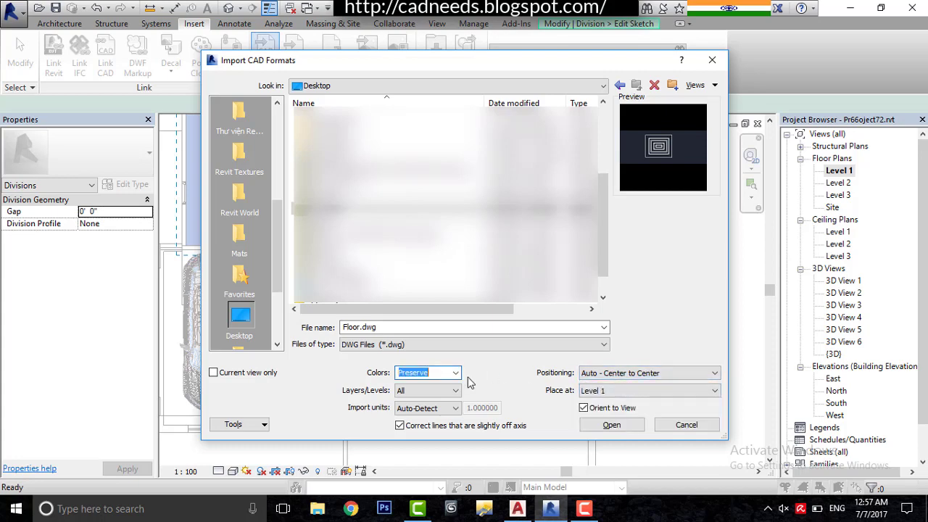
{"action": "left_click", "coordinate": [446, 404]}
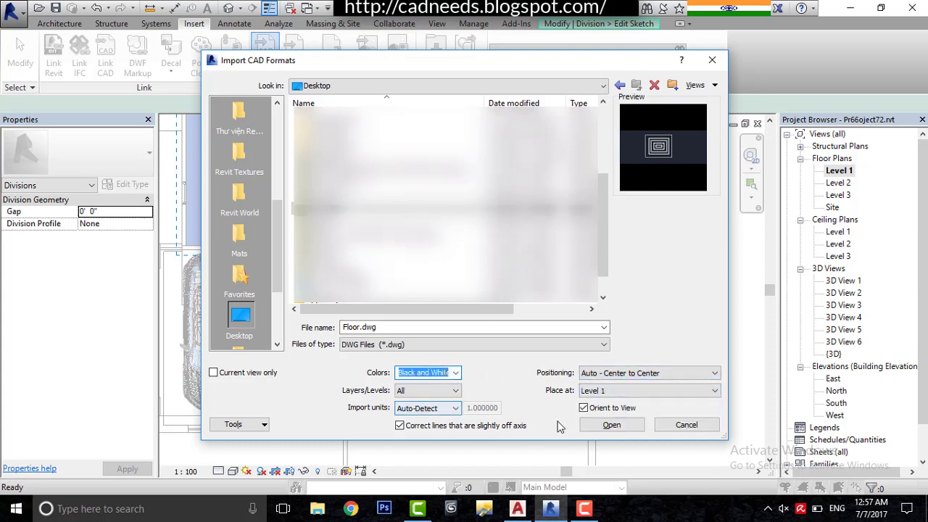
{"action": "left_click", "coordinate": [613, 426]}
Locate the imported concentric rectangles and window-select all their lines.
{"action": "scroll", "coordinate": [586, 300], "scroll_direction": "down", "scroll_amount": 1}
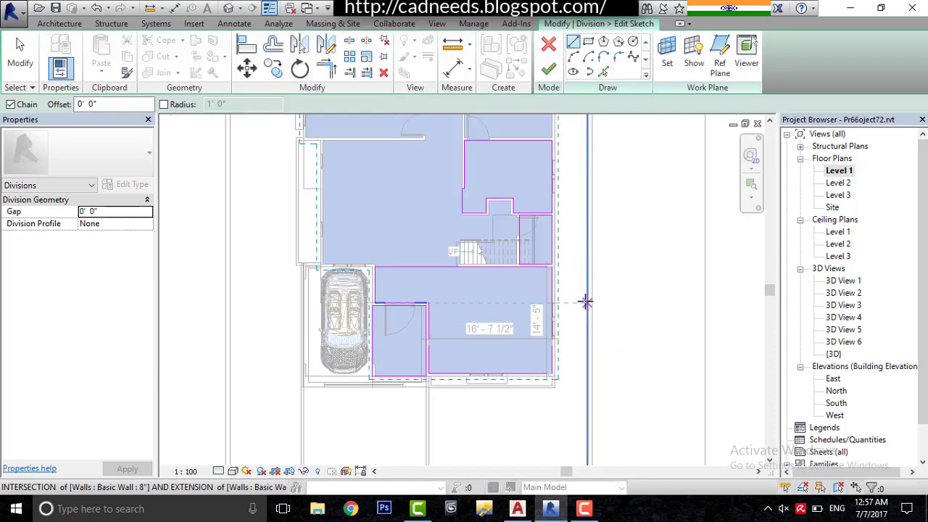
{"action": "scroll", "coordinate": [586, 304], "scroll_direction": "down", "scroll_amount": 2}
{"action": "scroll", "coordinate": [586, 304], "scroll_direction": "down", "scroll_amount": 2}
{"action": "scroll", "coordinate": [572, 321], "scroll_direction": "down", "scroll_amount": 2}
{"action": "middle_click_drag", "start_coordinate": [535, 359], "coordinate": [481, 374]}
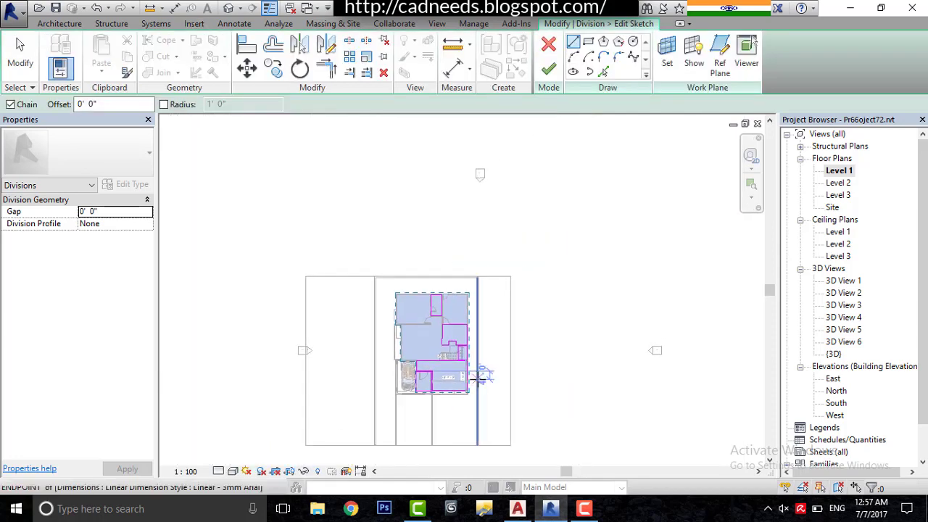
{"action": "scroll", "coordinate": [497, 311], "scroll_direction": "down", "scroll_amount": 2}
{"action": "scroll", "coordinate": [503, 315], "scroll_direction": "down", "scroll_amount": 2}
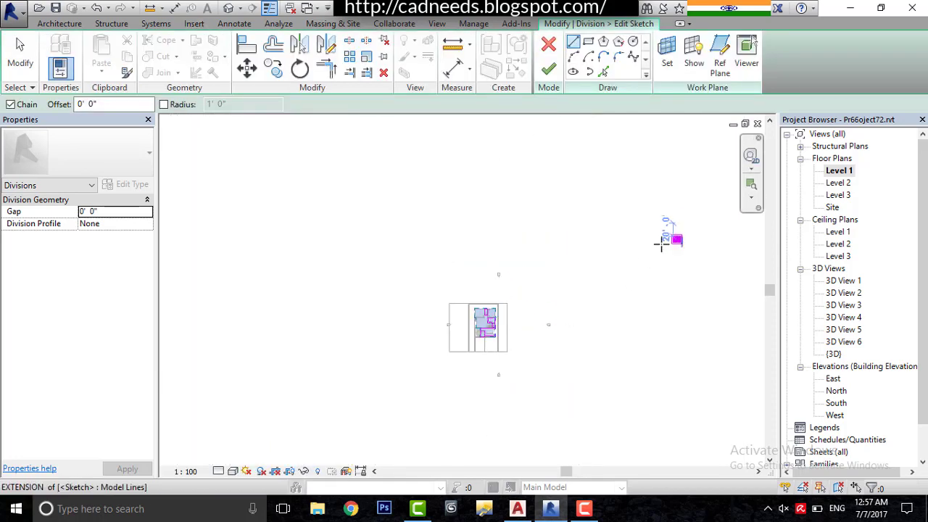
{"action": "scroll", "coordinate": [661, 243], "scroll_direction": "up", "scroll_amount": 2}
{"action": "middle_click_drag", "start_coordinate": [674, 213], "coordinate": [599, 273]}
{"action": "scroll", "coordinate": [617, 285], "scroll_direction": "up", "scroll_amount": 3}
{"action": "key", "text": "Escape"}
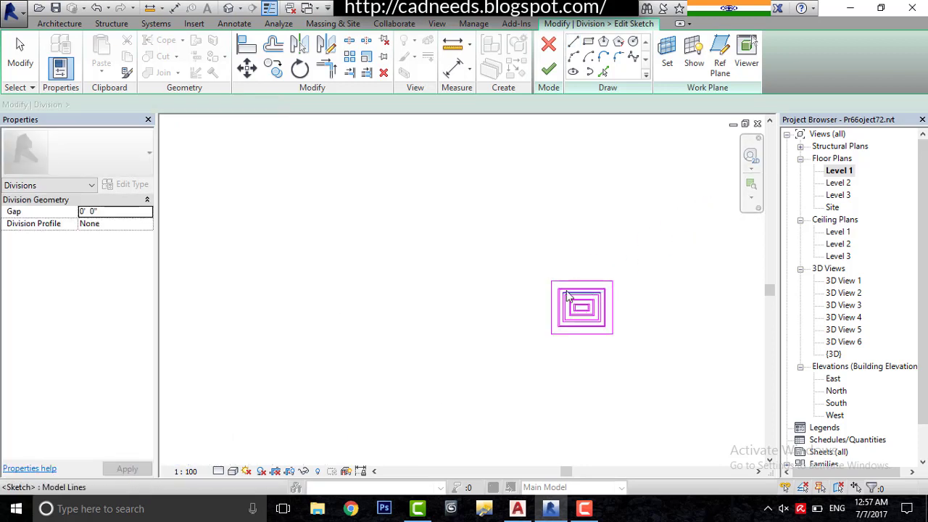
{"action": "scroll", "coordinate": [568, 297], "scroll_direction": "up", "scroll_amount": 1}
{"action": "left_click_drag", "start_coordinate": [475, 208], "coordinate": [687, 398]}
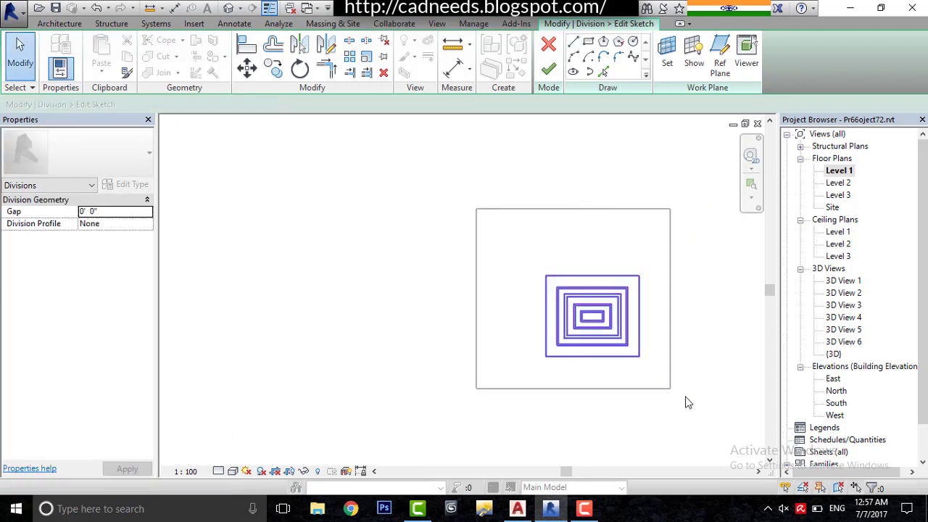
Move the pattern lines to snap onto the room's wall corner, dismissing the overlap warning.
{"action": "left_click", "coordinate": [246, 69]}
{"action": "left_click", "coordinate": [557, 360]}
{"action": "scroll", "coordinate": [507, 377], "scroll_direction": "down", "scroll_amount": 2}
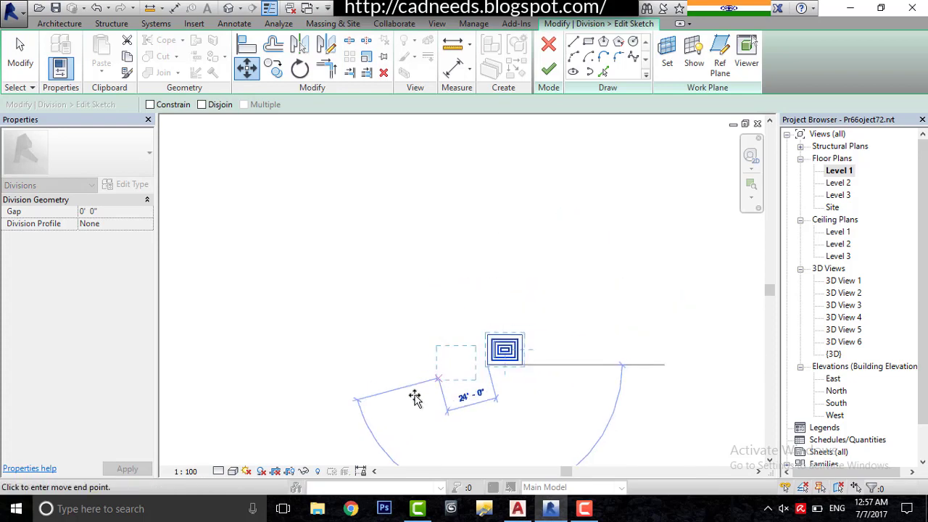
{"action": "middle_click_drag", "start_coordinate": [377, 331], "coordinate": [471, 280]}
{"action": "scroll", "coordinate": [311, 317], "scroll_direction": "up", "scroll_amount": 1}
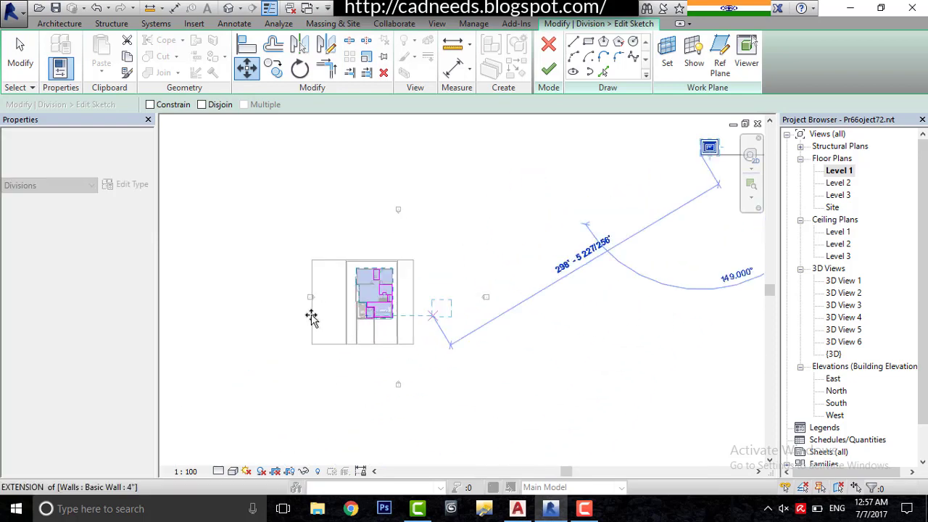
{"action": "scroll", "coordinate": [387, 326], "scroll_direction": "up", "scroll_amount": 2}
{"action": "scroll", "coordinate": [390, 316], "scroll_direction": "up", "scroll_amount": 2}
{"action": "scroll", "coordinate": [391, 314], "scroll_direction": "up", "scroll_amount": 2}
{"action": "scroll", "coordinate": [385, 328], "scroll_direction": "up", "scroll_amount": 2}
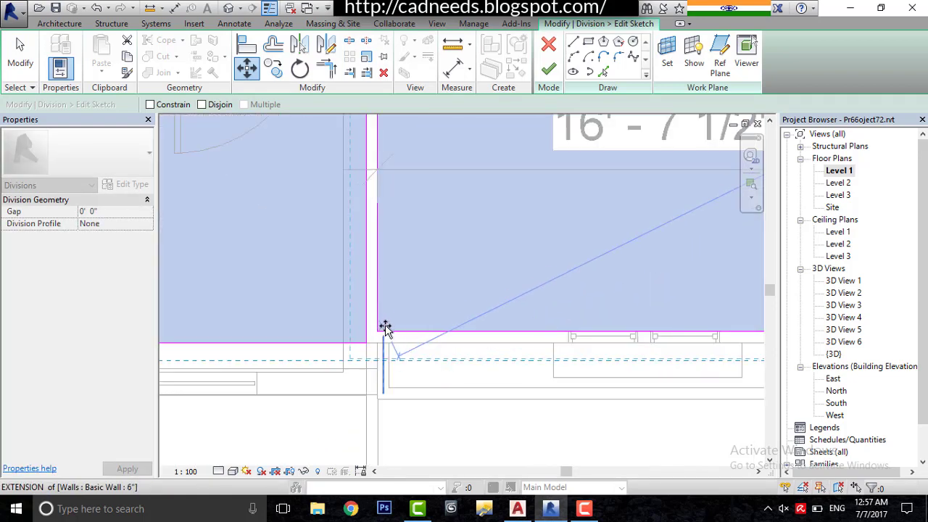
{"action": "left_click", "coordinate": [378, 328]}
{"action": "scroll", "coordinate": [398, 311], "scroll_direction": "down", "scroll_amount": 1}
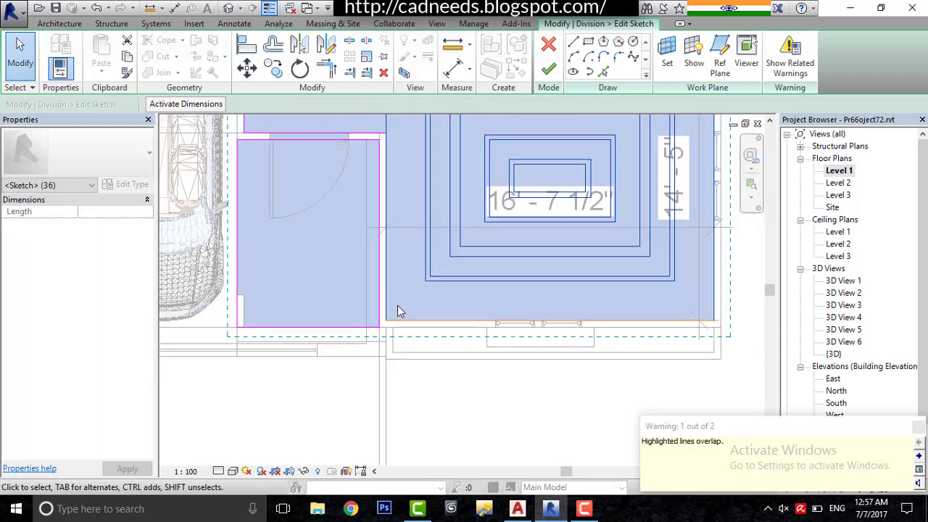
{"action": "left_click", "coordinate": [919, 426]}
Tab-select and delete the outer rectangle chain overlapping the room walls.
{"action": "middle_click_drag", "start_coordinate": [465, 250], "coordinate": [395, 404]}
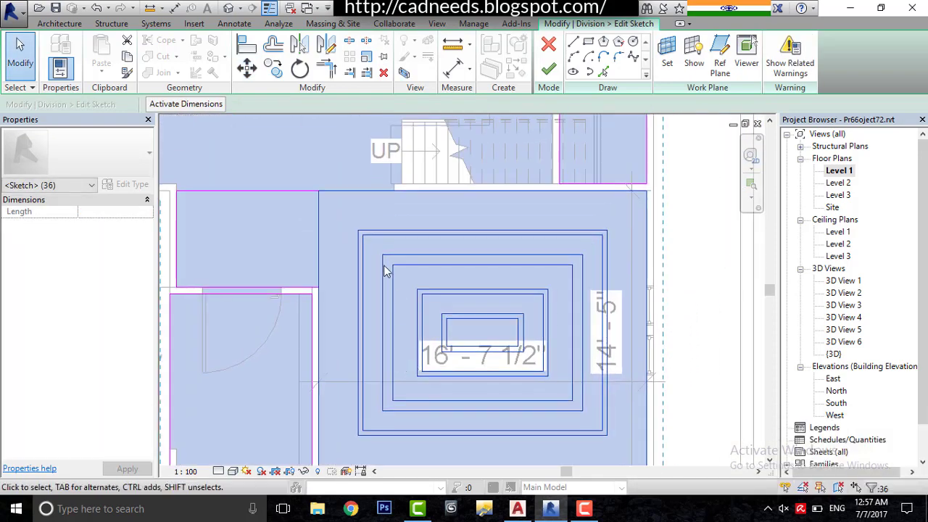
{"action": "left_click", "coordinate": [332, 201]}
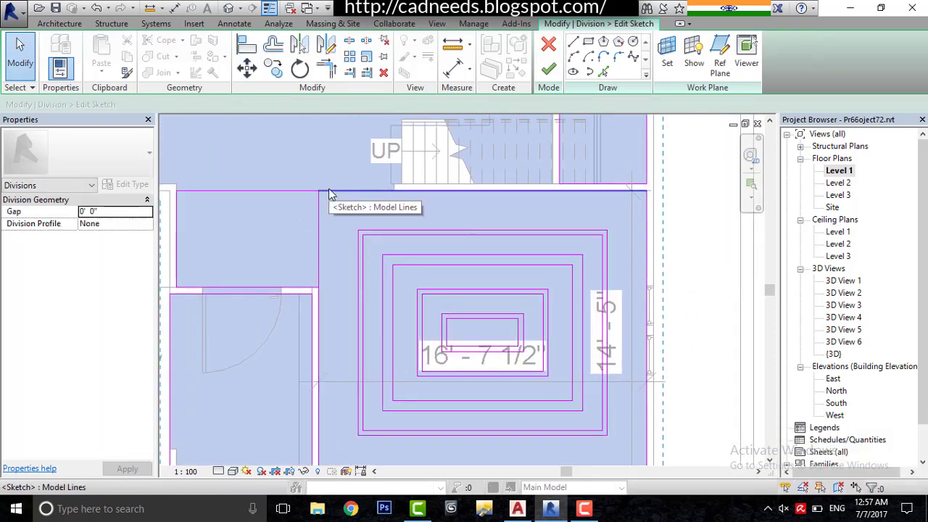
{"action": "key", "text": "Tab"}
{"action": "left_click", "coordinate": [330, 194]}
{"action": "key", "text": "Delete"}
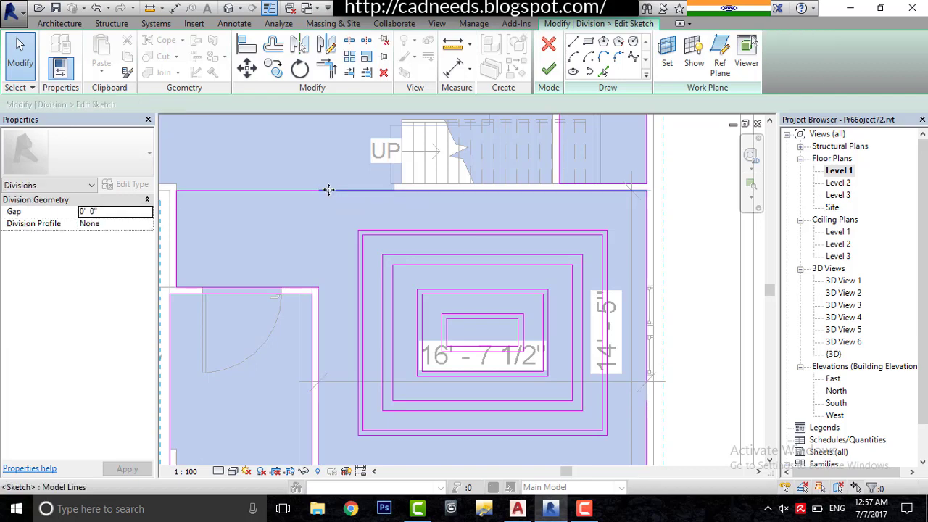
{"action": "scroll", "coordinate": [406, 234], "scroll_direction": "down", "scroll_amount": 2}
{"action": "mouse_move", "coordinate": [609, 300]}
{"action": "middle_mouse_down"}
{"action": "mouse_move", "coordinate": [706, 319]}
{"action": "mouse_move", "coordinate": [647, 313]}
{"action": "middle_mouse_up"}
{"action": "scroll", "coordinate": [647, 315], "scroll_direction": "up", "scroll_amount": 1}
{"action": "scroll", "coordinate": [649, 333], "scroll_direction": "up", "scroll_amount": 1}
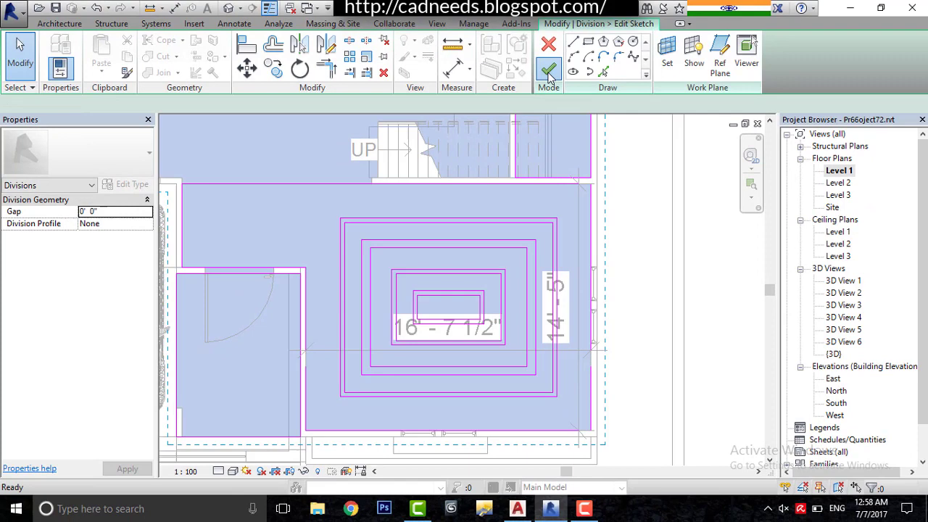
Finish the boundary sketch and the floor division, then view the default 3D view.
{"action": "left_click", "coordinate": [549, 73]}
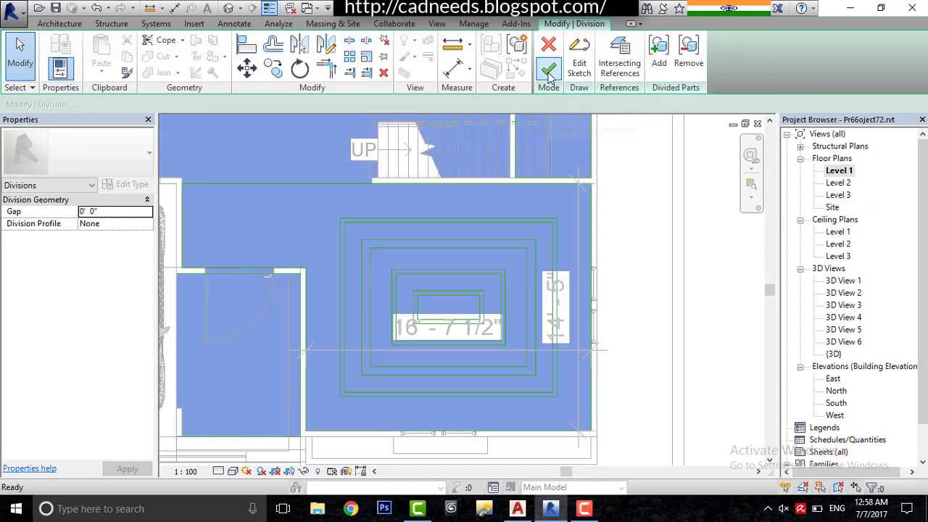
{"action": "left_click", "coordinate": [549, 73]}
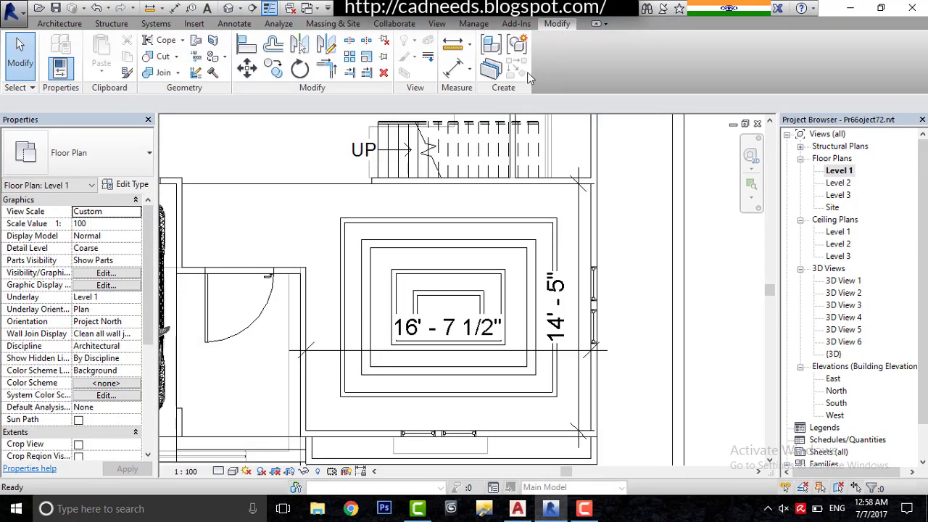
{"action": "left_click", "coordinate": [228, 9]}
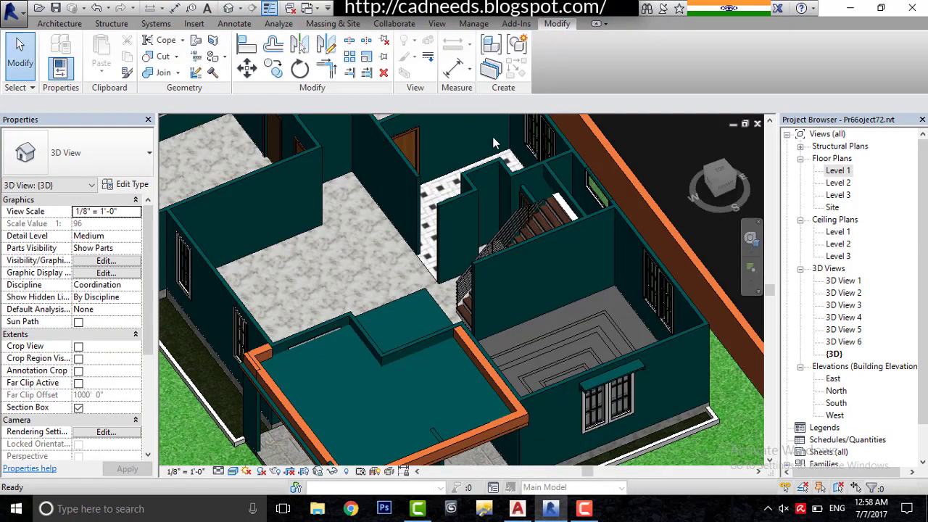
Orbit into the patterned room and Ctrl-select five alternating floor ring parts.
{"action": "scroll", "coordinate": [683, 356], "scroll_direction": "up", "scroll_amount": 3}
{"action": "mouse_move", "coordinate": [683, 356]}
{"action": "middle_mouse_down", "text": "shift"}
{"action": "mouse_move", "coordinate": [611, 275]}
{"action": "mouse_move", "coordinate": [486, 334]}
{"action": "mouse_move", "coordinate": [628, 234]}
{"action": "mouse_move", "coordinate": [543, 352]}
{"action": "mouse_move", "coordinate": [556, 370]}
{"action": "middle_mouse_up", "text": "shift"}
{"action": "mouse_move", "coordinate": [598, 230]}
{"action": "middle_mouse_down", "text": "shift"}
{"action": "mouse_move", "coordinate": [620, 230]}
{"action": "mouse_move", "coordinate": [564, 163]}
{"action": "middle_mouse_up", "text": "shift"}
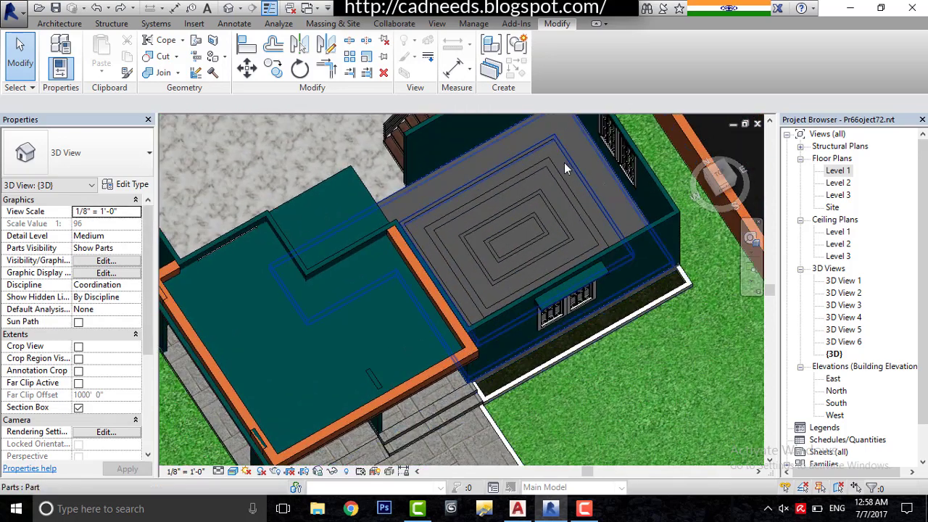
{"action": "scroll", "coordinate": [551, 218], "scroll_direction": "up", "scroll_amount": 3}
{"action": "scroll", "coordinate": [544, 257], "scroll_direction": "up", "scroll_amount": 3}
{"action": "left_click", "coordinate": [527, 254]}
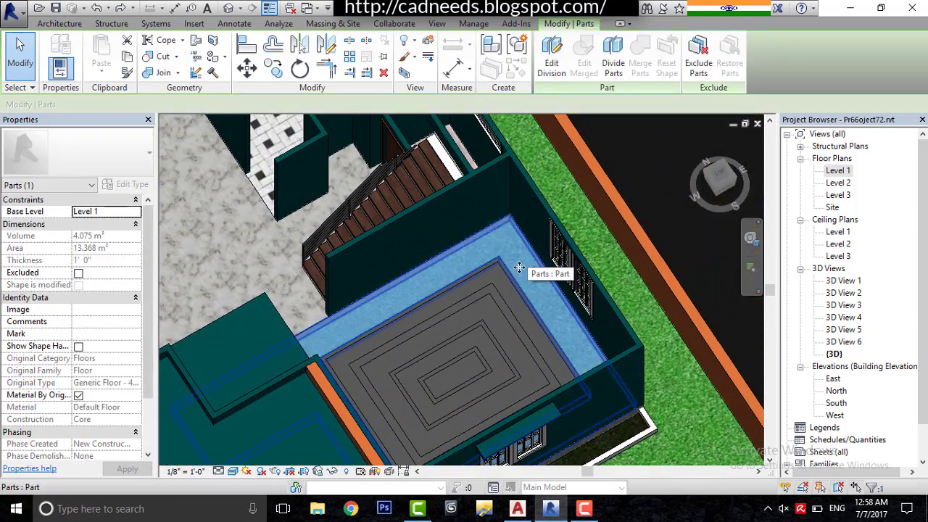
{"action": "left_click", "coordinate": [501, 290], "text": "ctrl"}
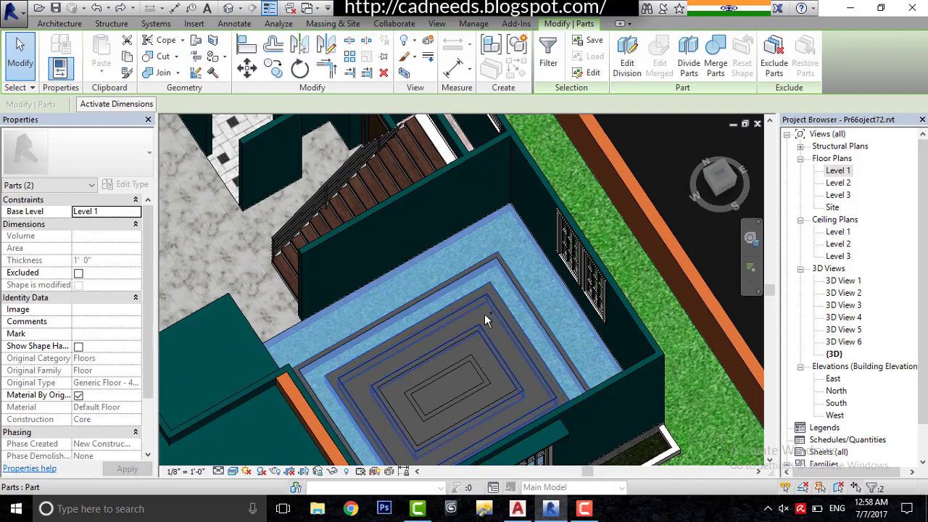
{"action": "left_click", "coordinate": [484, 314], "text": "ctrl"}
{"action": "scroll", "coordinate": [483, 365], "scroll_direction": "up", "scroll_amount": 3}
{"action": "left_click", "coordinate": [483, 362], "text": "ctrl"}
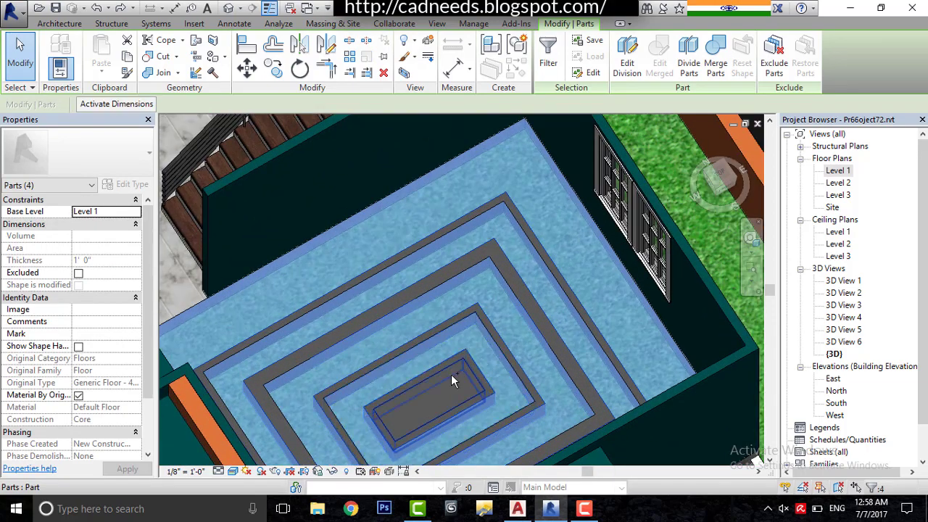
{"action": "left_click", "coordinate": [448, 383], "text": "ctrl"}
{"action": "scroll", "coordinate": [433, 267], "scroll_direction": "down", "scroll_amount": 3}
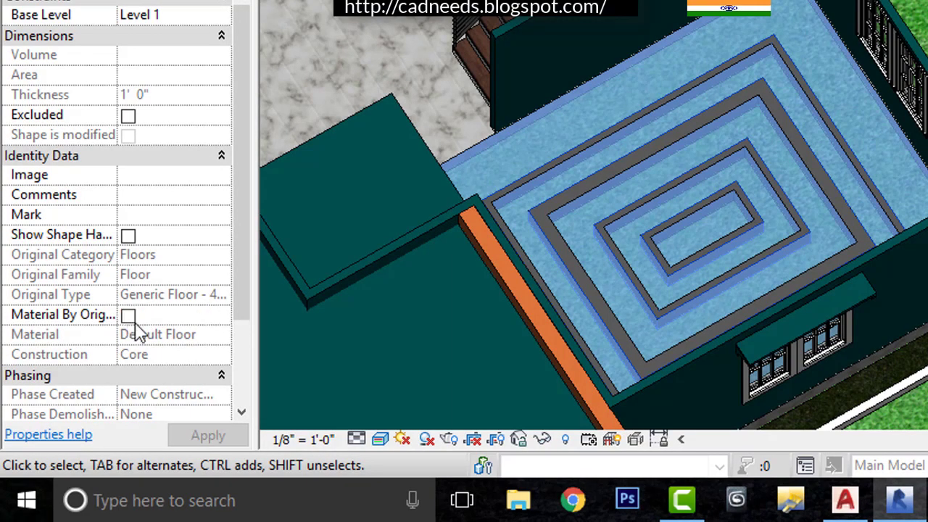
Uncheck Material By Original and assign Default New Material(20) to the selected rings.
{"action": "left_click", "coordinate": [128, 315]}
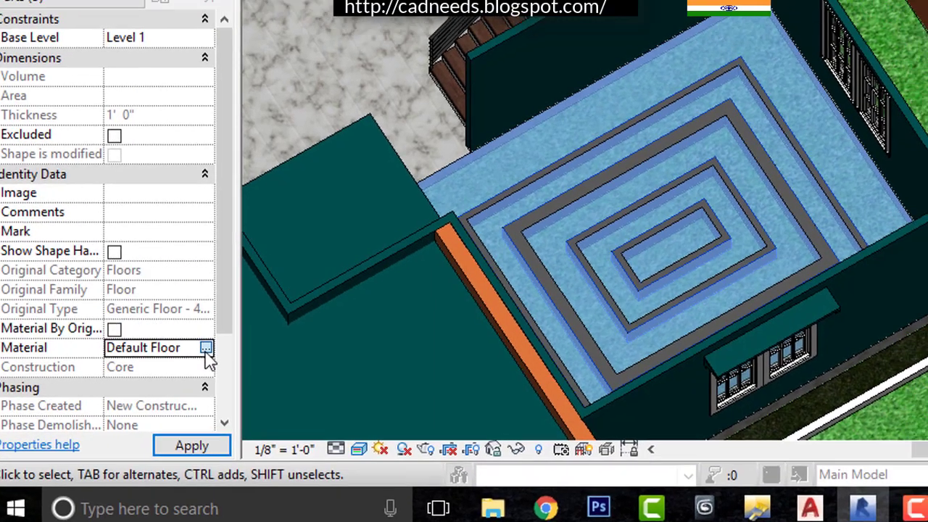
{"action": "left_click", "coordinate": [222, 334]}
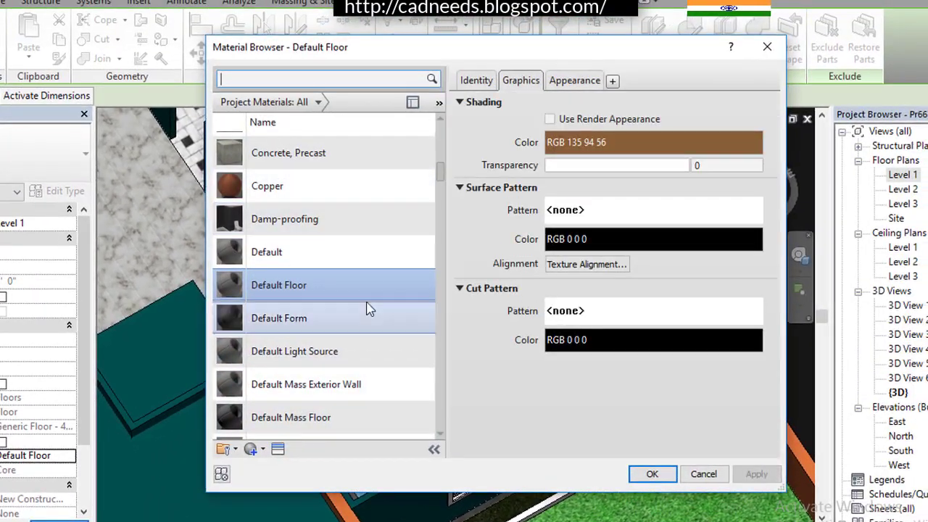
{"action": "scroll", "coordinate": [368, 310], "scroll_direction": "down", "scroll_amount": 5}
{"action": "scroll", "coordinate": [312, 327], "scroll_direction": "down", "scroll_amount": 5}
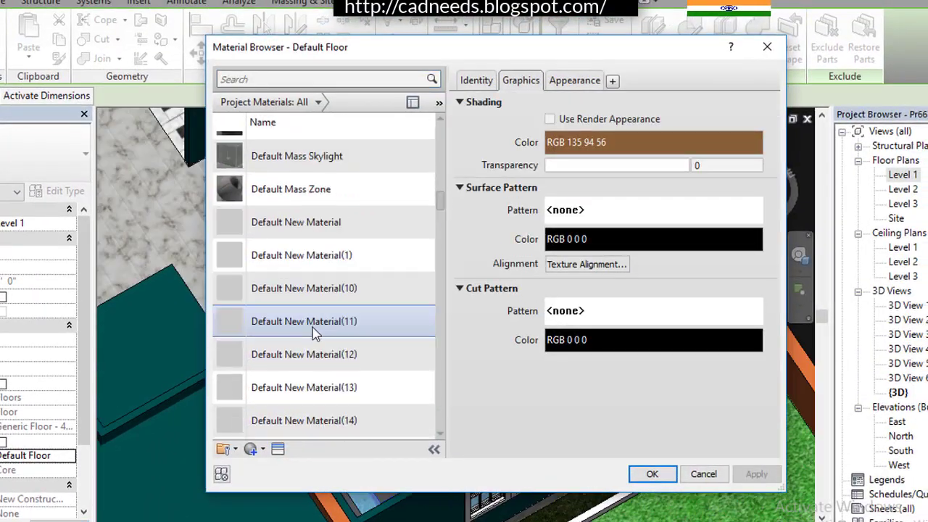
{"action": "scroll", "coordinate": [312, 327], "scroll_direction": "down", "scroll_amount": 5}
{"action": "scroll", "coordinate": [319, 327], "scroll_direction": "up", "scroll_amount": 1}
{"action": "left_click", "coordinate": [319, 284]}
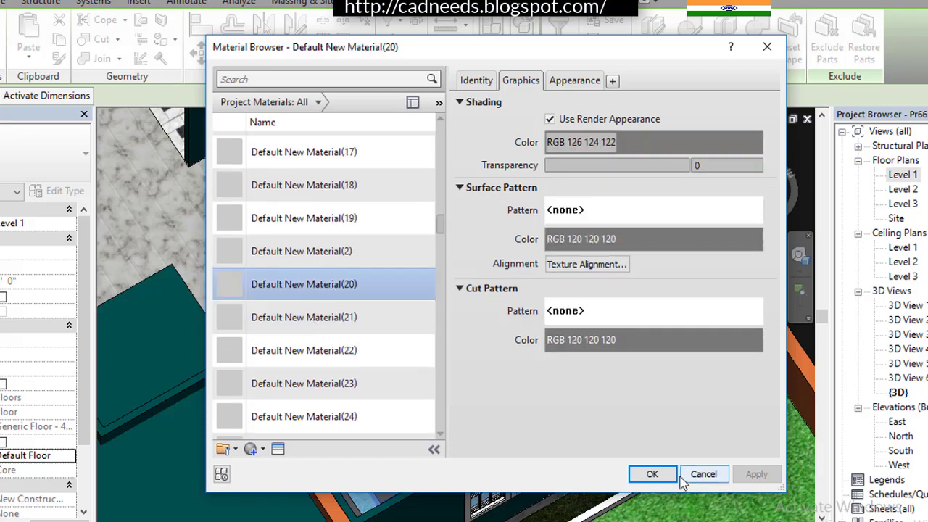
{"action": "left_click", "coordinate": [652, 474]}
Select the four remaining blue floor rings and bring up their material choices.
{"action": "key", "text": "Escape"}
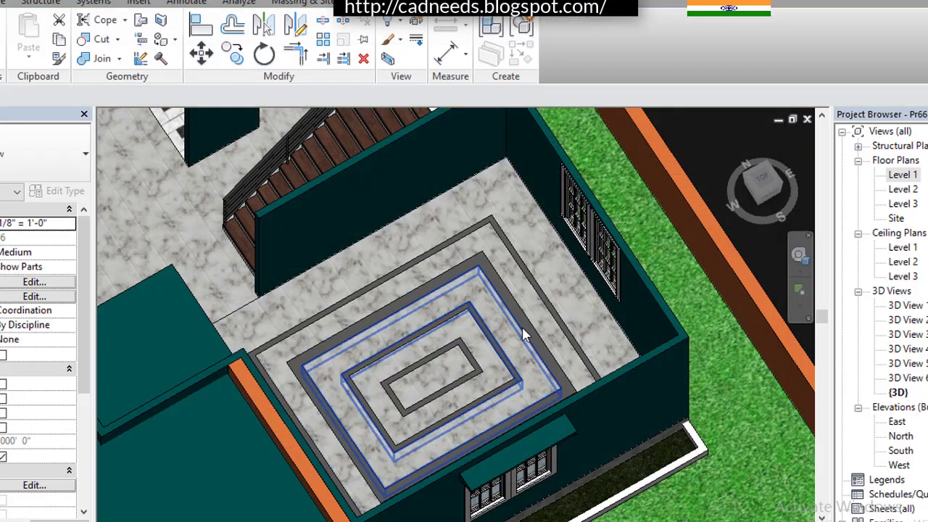
{"action": "scroll", "coordinate": [522, 326], "scroll_direction": "up", "scroll_amount": 3}
{"action": "left_click", "coordinate": [569, 317]}
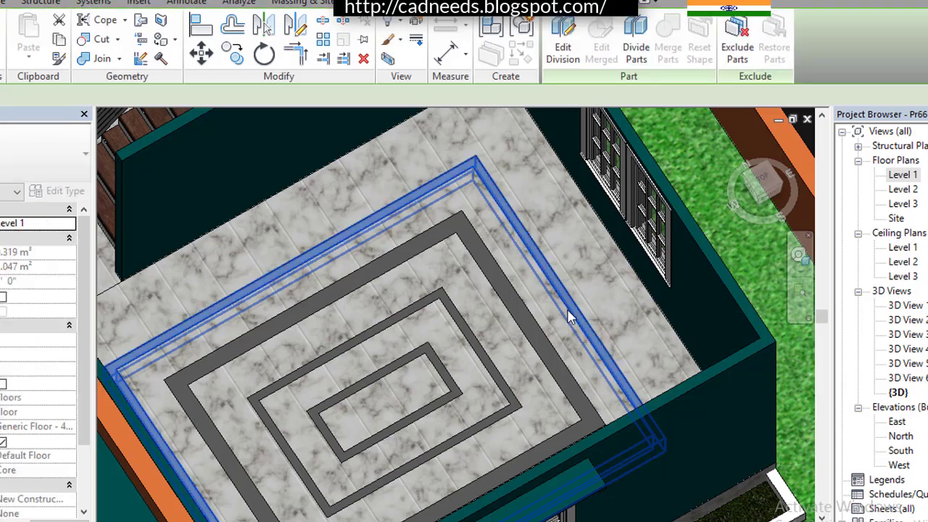
{"action": "left_click", "coordinate": [540, 327], "text": "ctrl"}
{"action": "left_click", "coordinate": [500, 341], "text": "ctrl"}
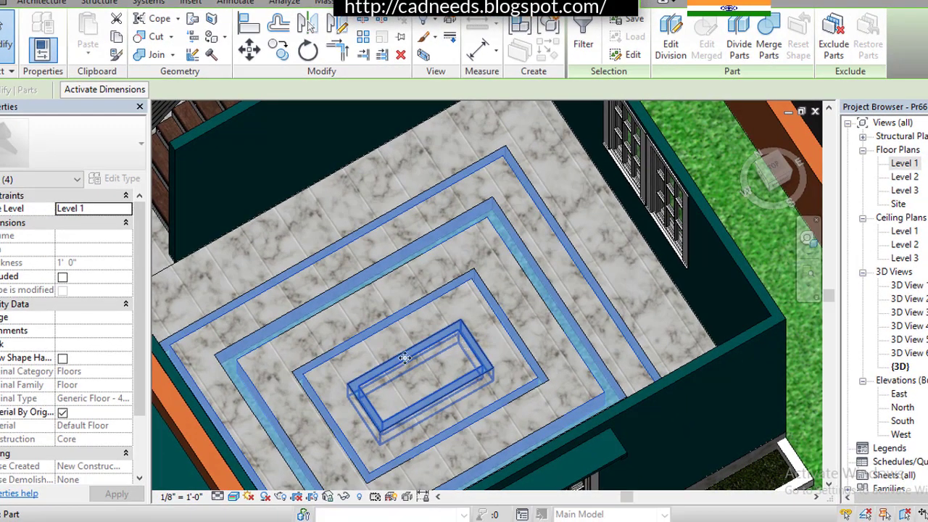
{"action": "left_click", "coordinate": [443, 366], "text": "ctrl"}
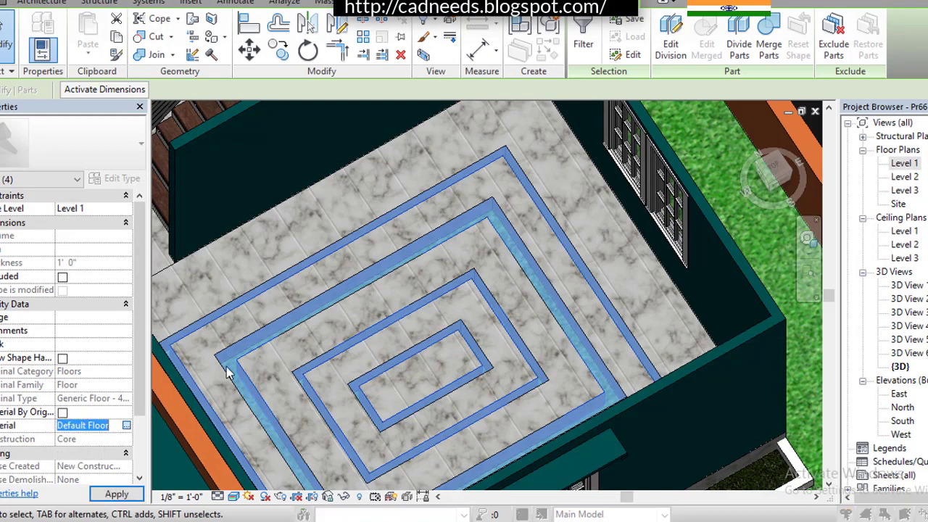
{"action": "left_click", "coordinate": [126, 425]}
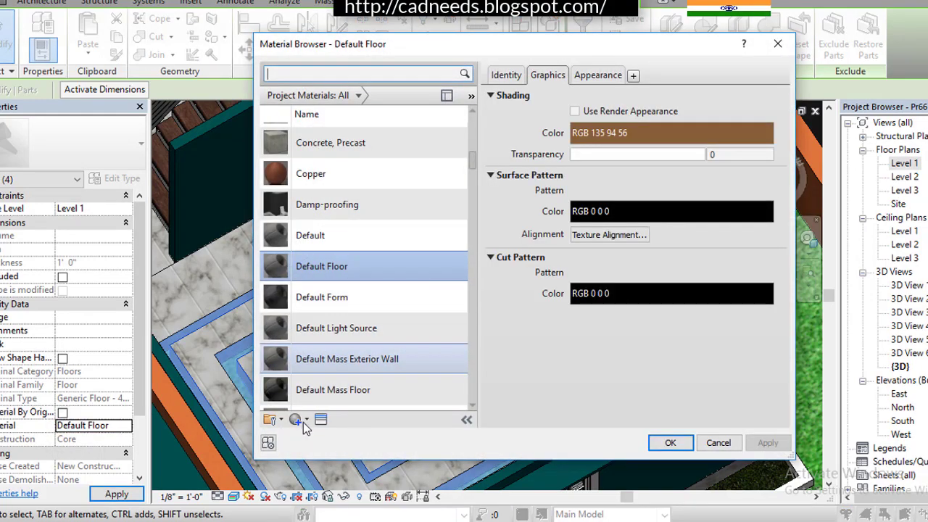
Create a new blank material and begin choosing an image for its appearance.
{"action": "left_click", "coordinate": [306, 420]}
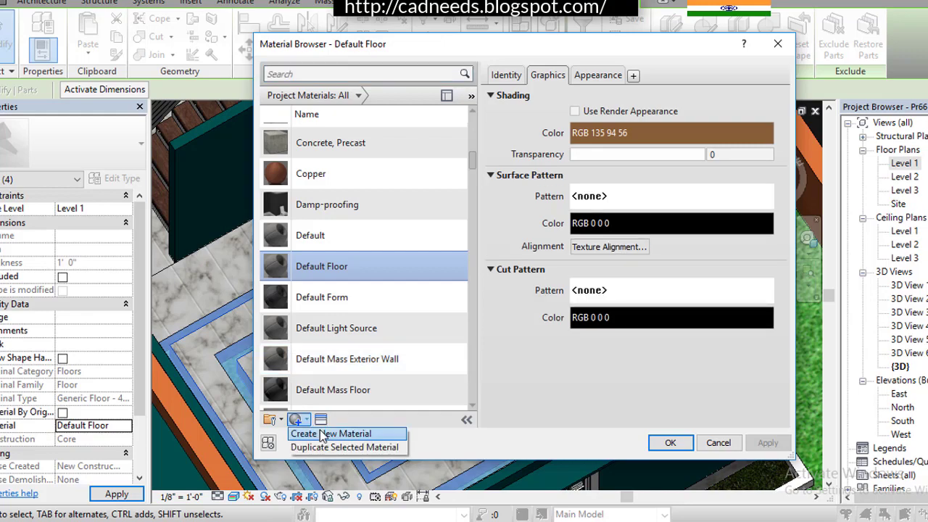
{"action": "left_click", "coordinate": [322, 433]}
{"action": "left_click", "coordinate": [321, 419]}
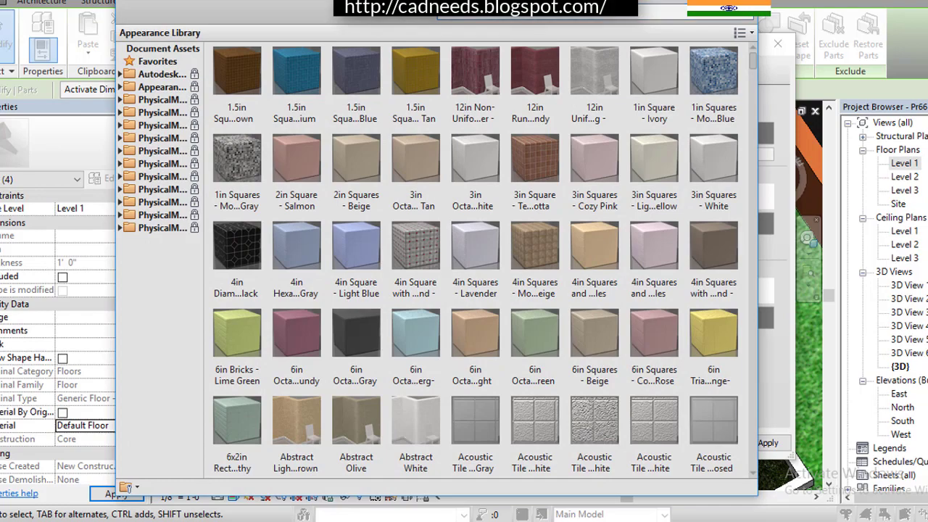
{"action": "left_click", "coordinate": [778, 43]}
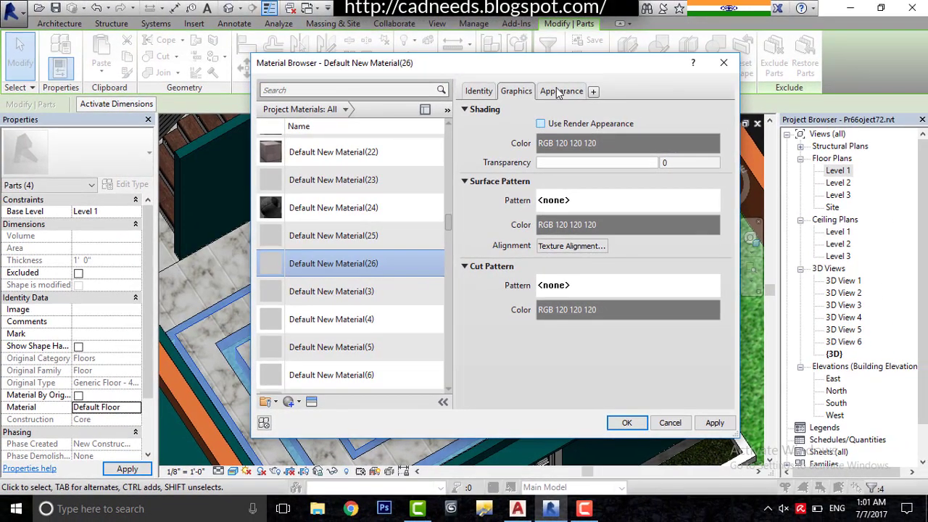
{"action": "left_click", "coordinate": [560, 92]}
{"action": "left_click", "coordinate": [606, 272]}
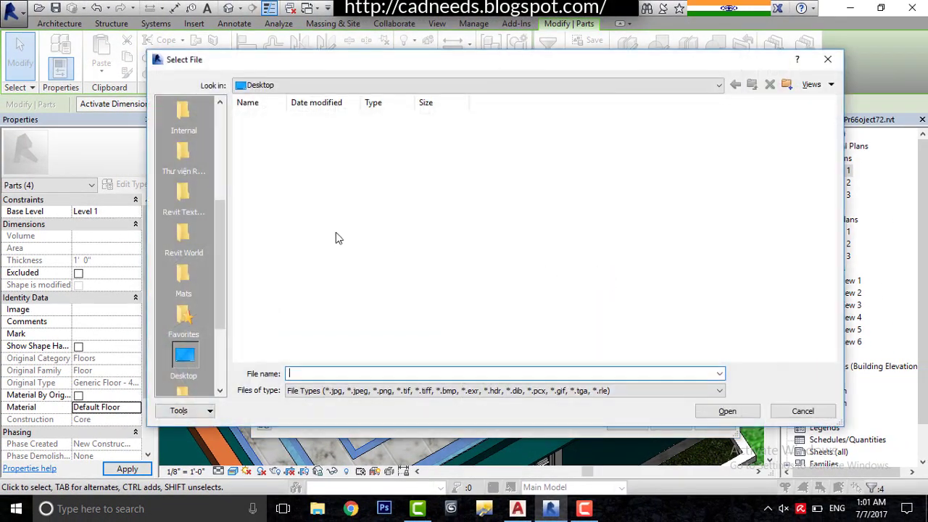
Load the dark polished marble texture from the Revit World Textures > Marble folder.
{"action": "scroll", "coordinate": [181, 328], "scroll_direction": "down", "scroll_amount": 3}
{"action": "scroll", "coordinate": [189, 290], "scroll_direction": "up", "scroll_amount": 2}
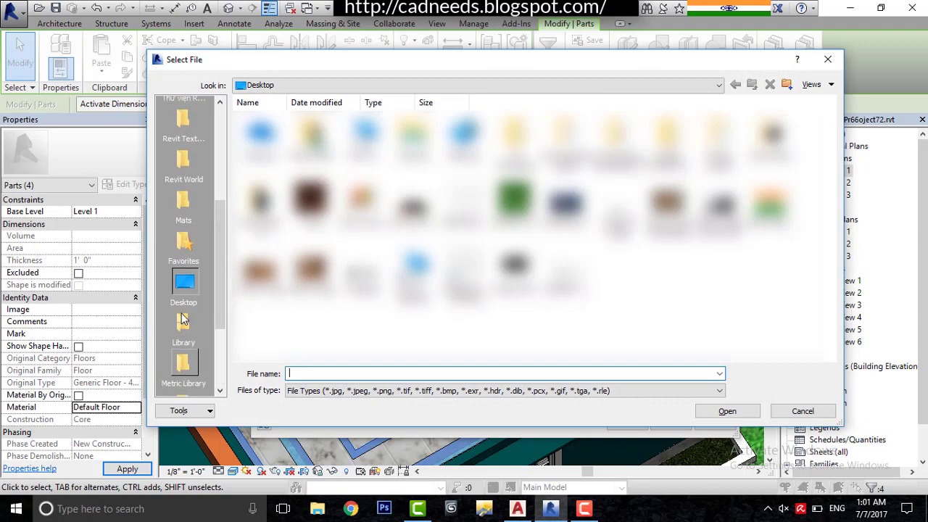
{"action": "scroll", "coordinate": [198, 264], "scroll_direction": "up", "scroll_amount": 4}
{"action": "left_click", "coordinate": [185, 353]}
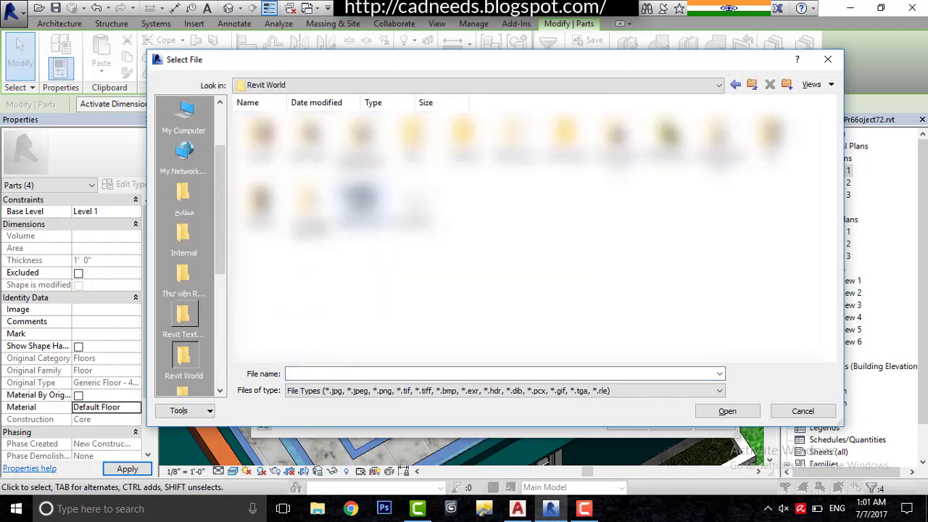
{"action": "double_click", "coordinate": [279, 210]}
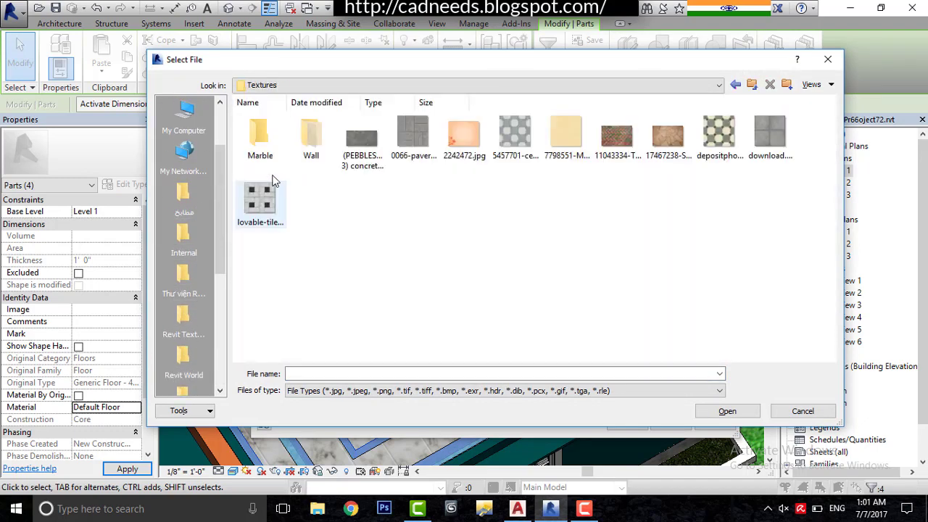
{"action": "double_click", "coordinate": [259, 136]}
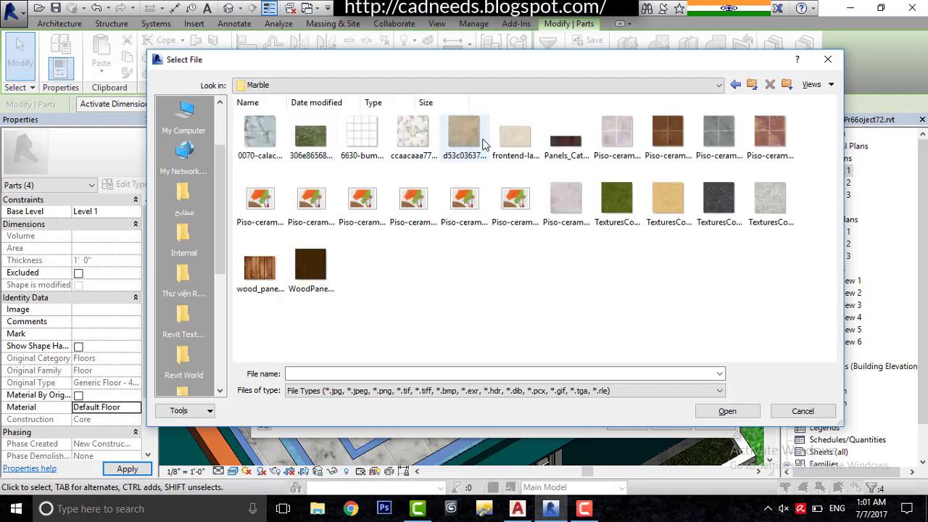
{"action": "right_click", "coordinate": [556, 283]}
{"action": "double_click", "coordinate": [719, 199]}
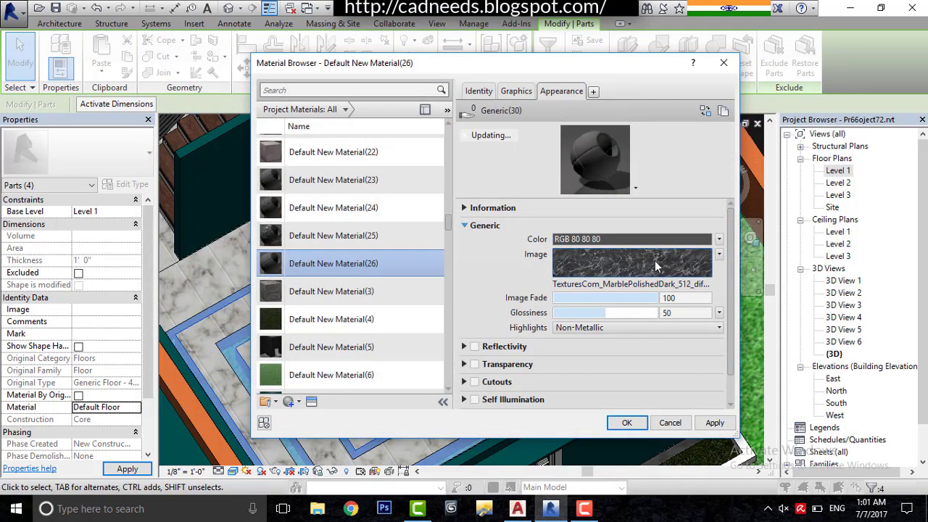
Set the marble texture width to 4' and apply the material to the four floor rings.
{"action": "left_click", "coordinate": [656, 266]}
{"action": "scroll", "coordinate": [254, 397], "scroll_direction": "down", "scroll_amount": 1}
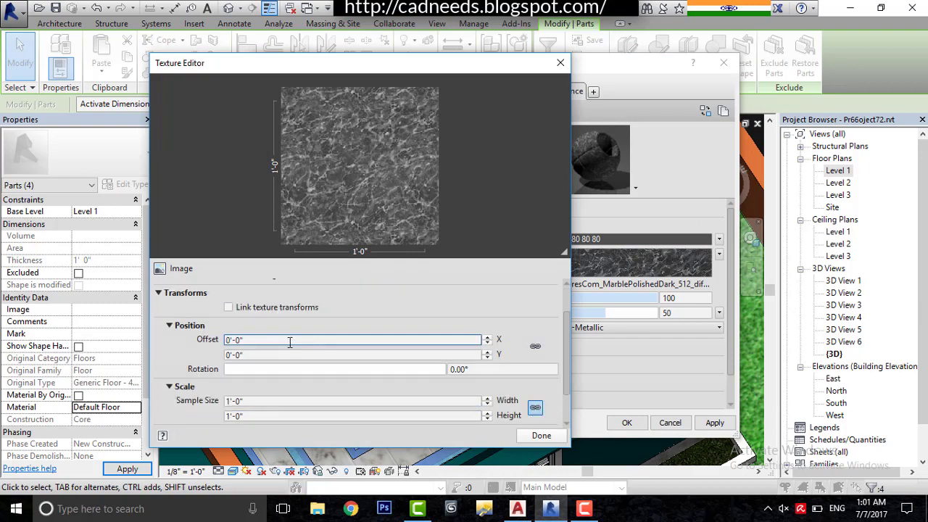
{"action": "double_click", "coordinate": [252, 400]}
{"action": "type", "text": "4'"}
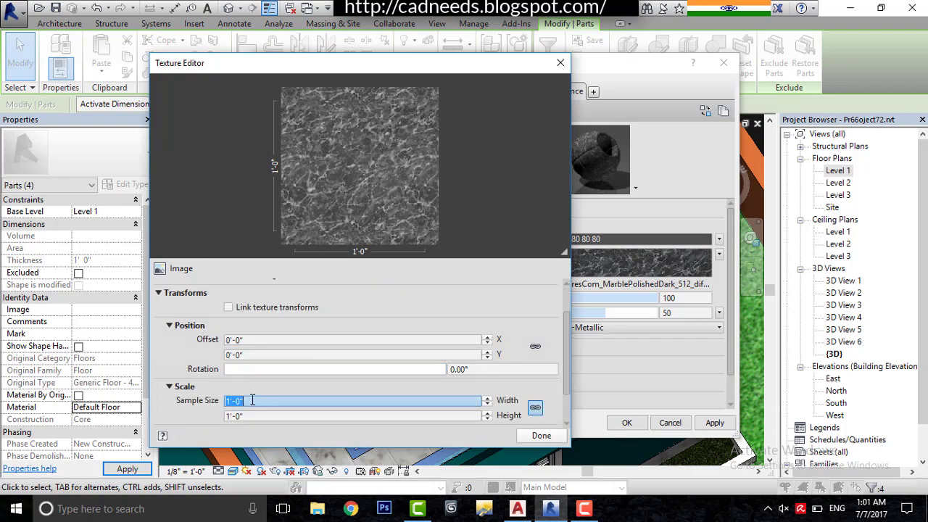
{"action": "left_click", "coordinate": [542, 434]}
{"action": "left_click", "coordinate": [627, 422]}
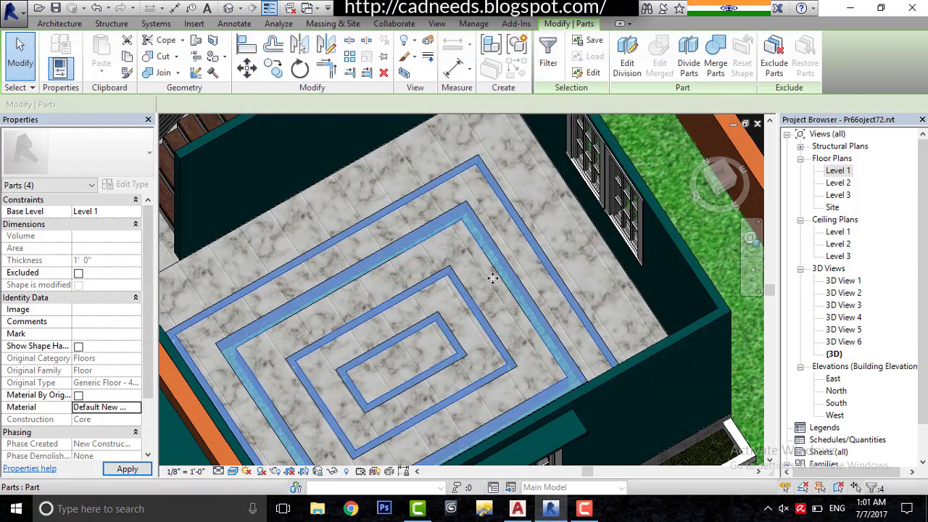
Clear the selection, orbit to view the whole floor pattern, and open the Level 1 ceiling plan.
{"action": "key", "text": "Escape"}
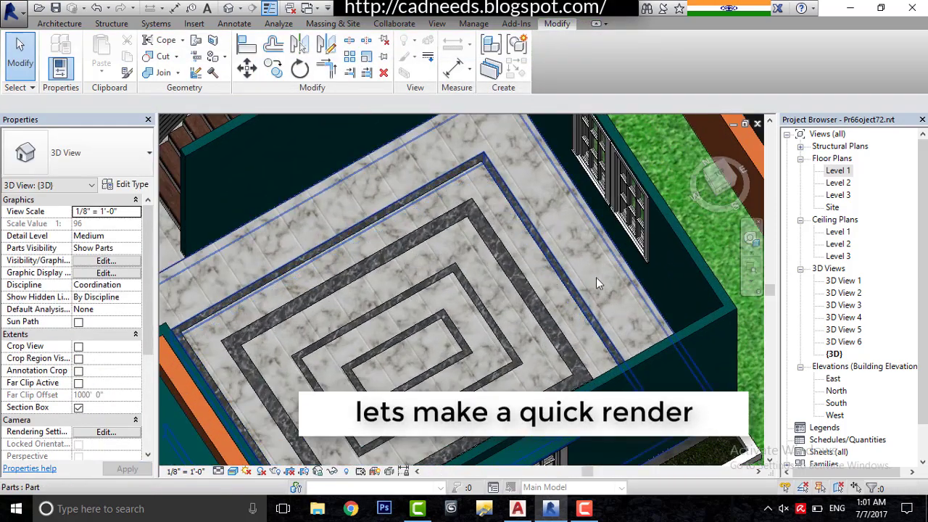
{"action": "middle_click_drag", "start_coordinate": [596, 282], "coordinate": [601, 308], "text": "shift"}
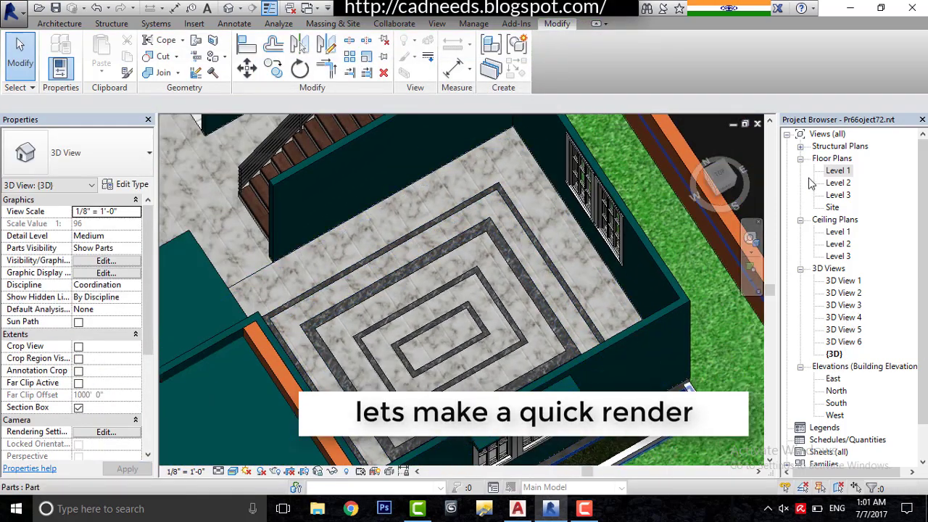
{"action": "double_click", "coordinate": [838, 231]}
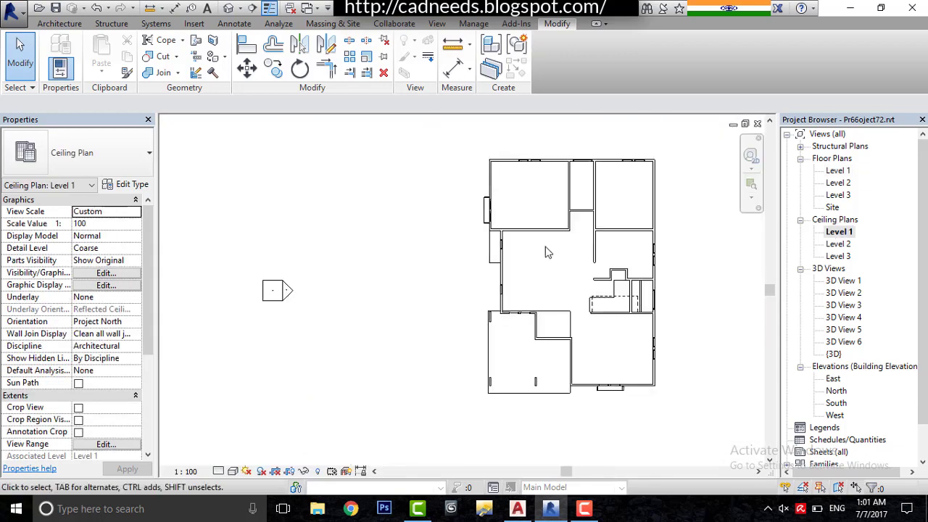
Sketch a rectangular Basic Ceiling Generic ceiling over the room.
{"action": "scroll", "coordinate": [547, 252], "scroll_direction": "up", "scroll_amount": 2}
{"action": "left_click", "coordinate": [60, 24]}
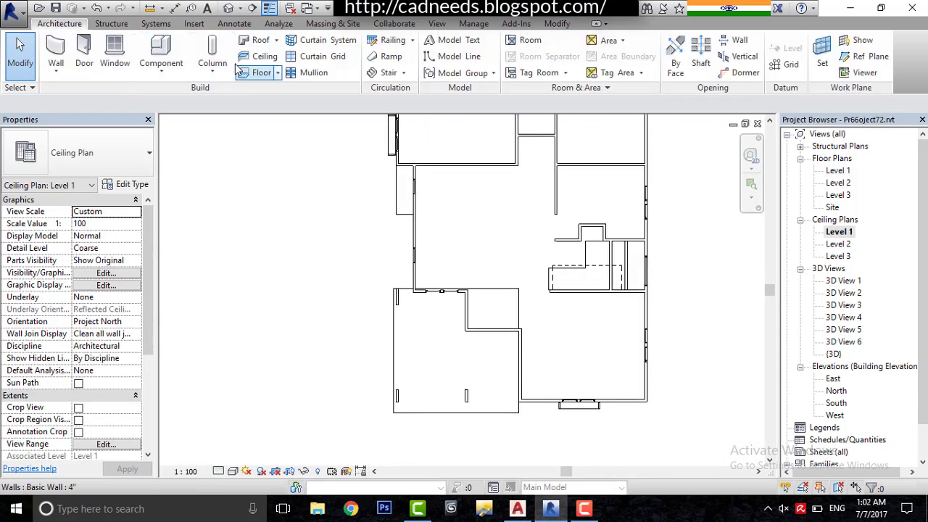
{"action": "left_click", "coordinate": [264, 56]}
{"action": "scroll", "coordinate": [667, 318], "scroll_direction": "up", "scroll_amount": 3}
{"action": "left_click", "coordinate": [608, 48]}
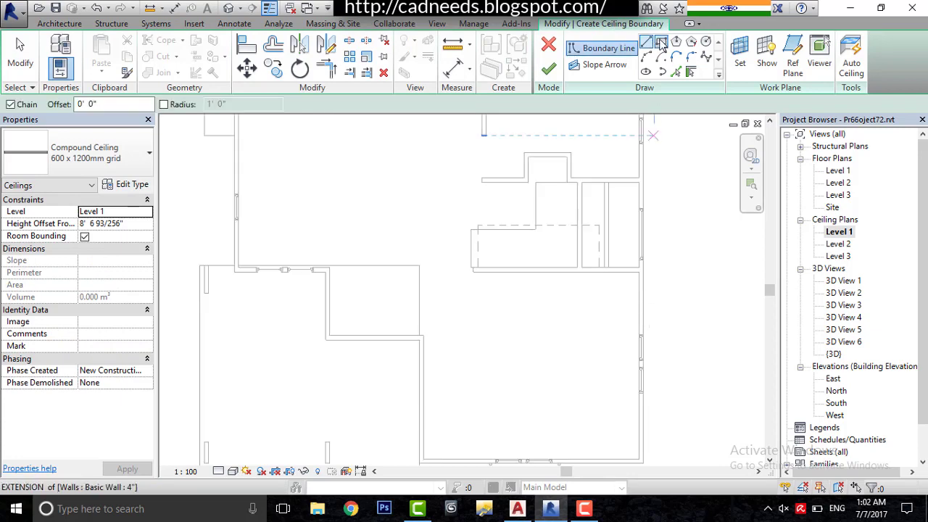
{"action": "scroll", "coordinate": [627, 274], "scroll_direction": "down", "scroll_amount": 2}
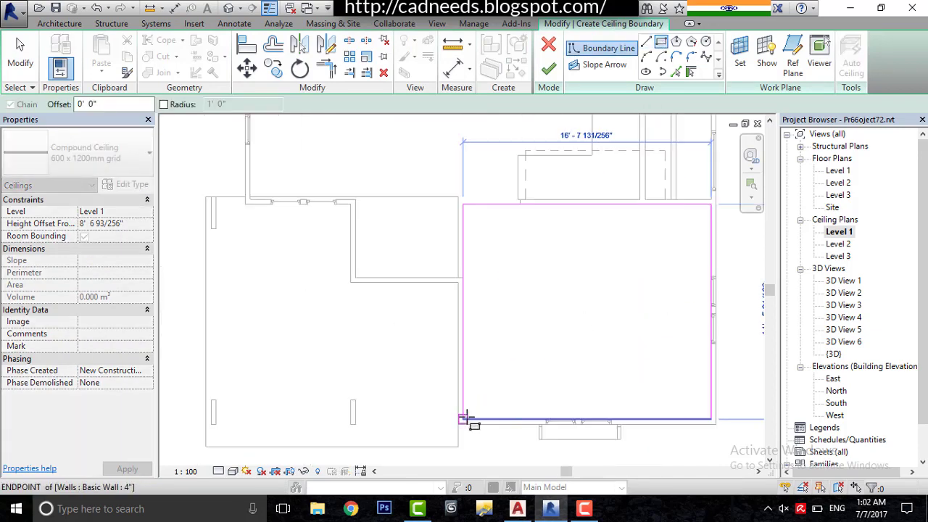
{"action": "left_click", "coordinate": [463, 419]}
{"action": "left_click", "coordinate": [80, 152]}
{"action": "left_click", "coordinate": [76, 219]}
{"action": "left_click", "coordinate": [549, 67]}
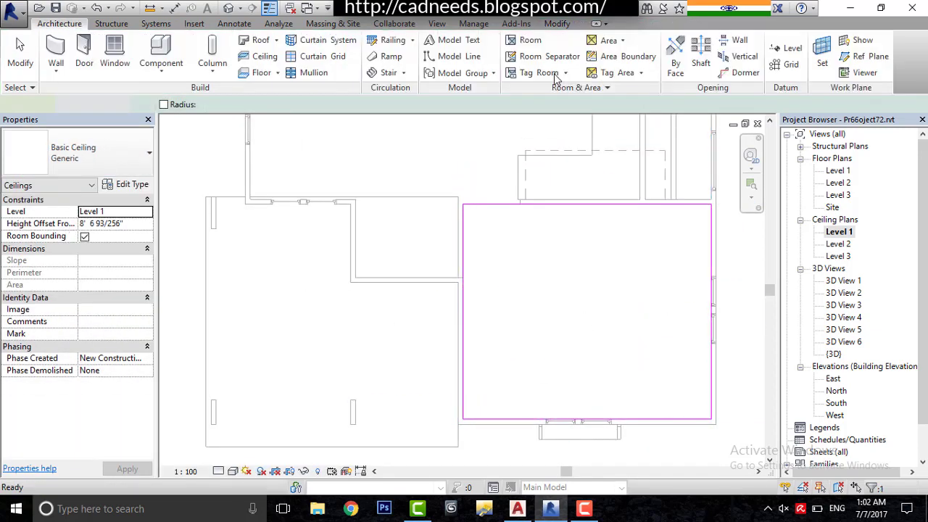
Load the M_Downlight - Recessed Can family from Lighting > Architectural > Internal.
{"action": "left_click", "coordinate": [59, 23]}
{"action": "left_click", "coordinate": [161, 51]}
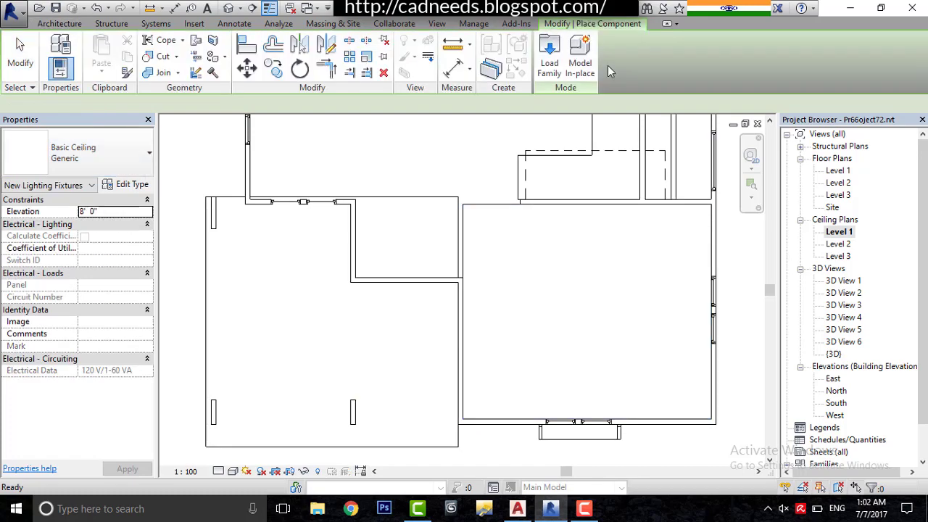
{"action": "left_click", "coordinate": [553, 58]}
{"action": "double_click", "coordinate": [165, 154]}
{"action": "double_click", "coordinate": [114, 85]}
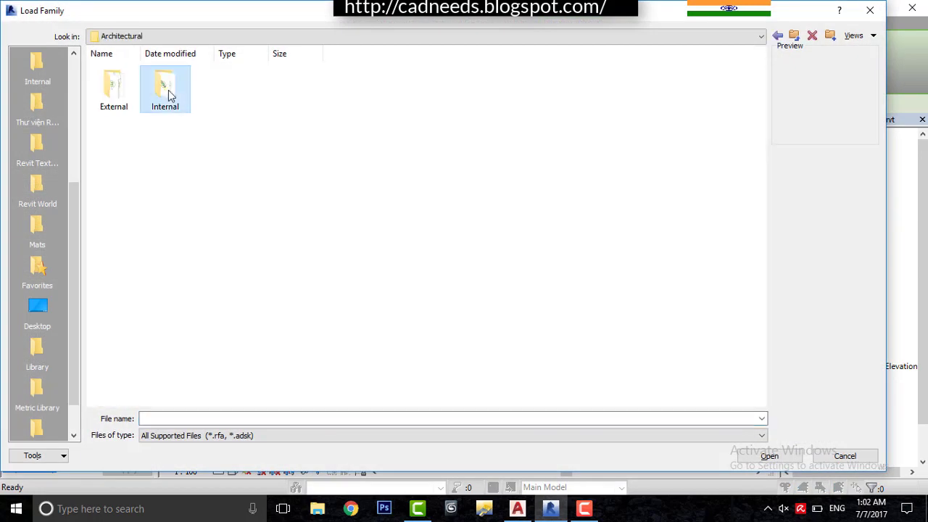
{"action": "double_click", "coordinate": [167, 88]}
{"action": "left_click", "coordinate": [268, 91]}
{"action": "double_click", "coordinate": [216, 96]}
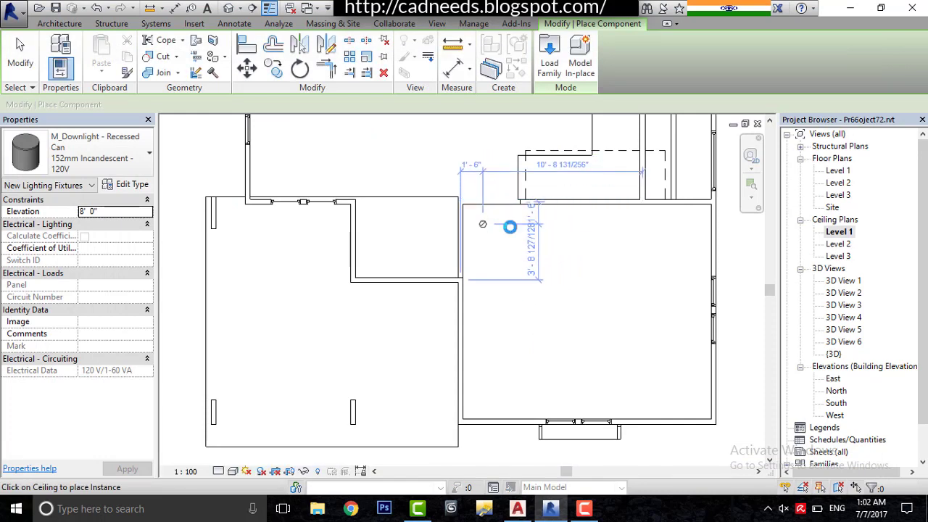
Place the first recessed can downlight on the ceiling and copy it once.
{"action": "left_click", "coordinate": [510, 227]}
{"action": "key", "text": "c"}
{"action": "key", "text": "c"}
{"action": "scroll", "coordinate": [491, 227], "scroll_direction": "up", "scroll_amount": 2}
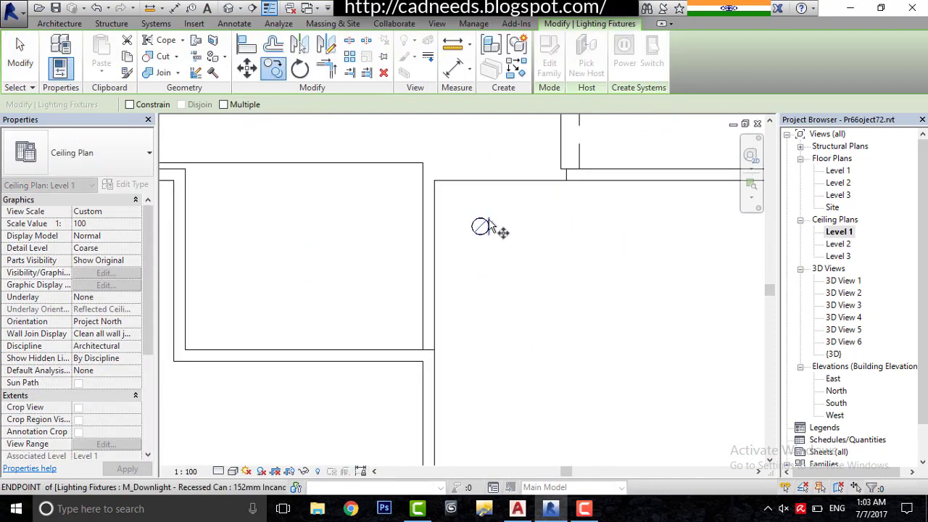
{"action": "scroll", "coordinate": [489, 226], "scroll_direction": "up", "scroll_amount": 1}
{"action": "left_click", "coordinate": [592, 228]}
{"action": "scroll", "coordinate": [592, 228], "scroll_direction": "down", "scroll_amount": 2}
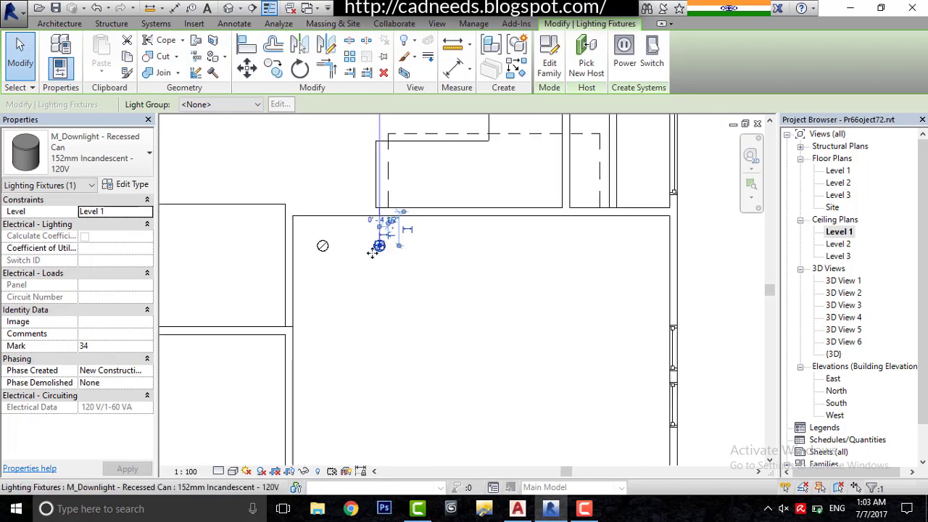
{"action": "key", "text": "Escape"}
Copy the downlight with Multiple enabled to complete a row of six.
{"action": "left_click", "coordinate": [379, 246]}
{"action": "left_click", "coordinate": [273, 67]}
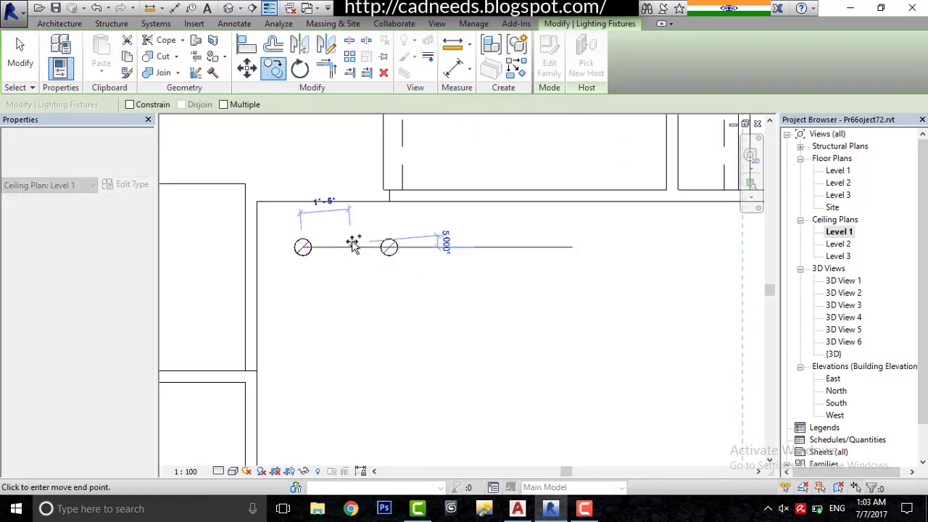
{"action": "scroll", "coordinate": [384, 248], "scroll_direction": "up", "scroll_amount": 2}
{"action": "left_click", "coordinate": [385, 248]}
{"action": "left_click", "coordinate": [224, 104]}
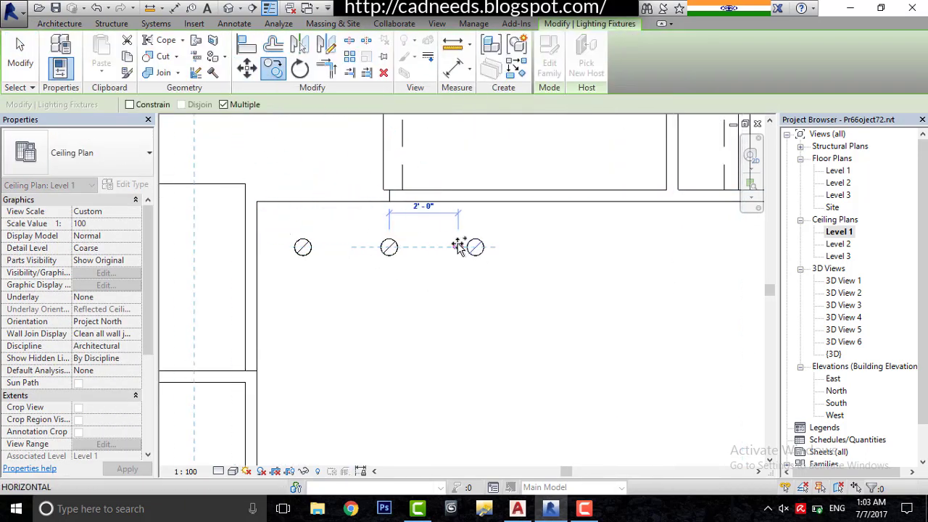
{"action": "left_click", "coordinate": [475, 247]}
{"action": "left_click", "coordinate": [567, 249]}
{"action": "left_click", "coordinate": [649, 248]}
{"action": "scroll", "coordinate": [706, 263], "scroll_direction": "down", "scroll_amount": 2}
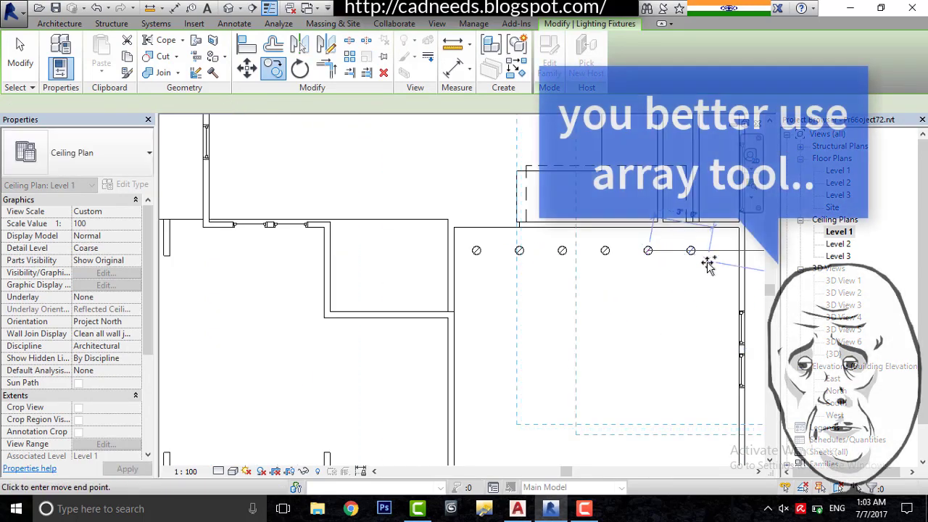
{"action": "scroll", "coordinate": [440, 232], "scroll_direction": "up", "scroll_amount": 1}
{"action": "key", "text": "Escape"}
Shift the six-light row slightly right, then copy it (CO) into five rows.
{"action": "left_click_drag", "start_coordinate": [391, 231], "coordinate": [678, 295]}
{"action": "left_click_drag", "start_coordinate": [400, 247], "coordinate": [747, 299]}
{"action": "key", "text": "Escape"}
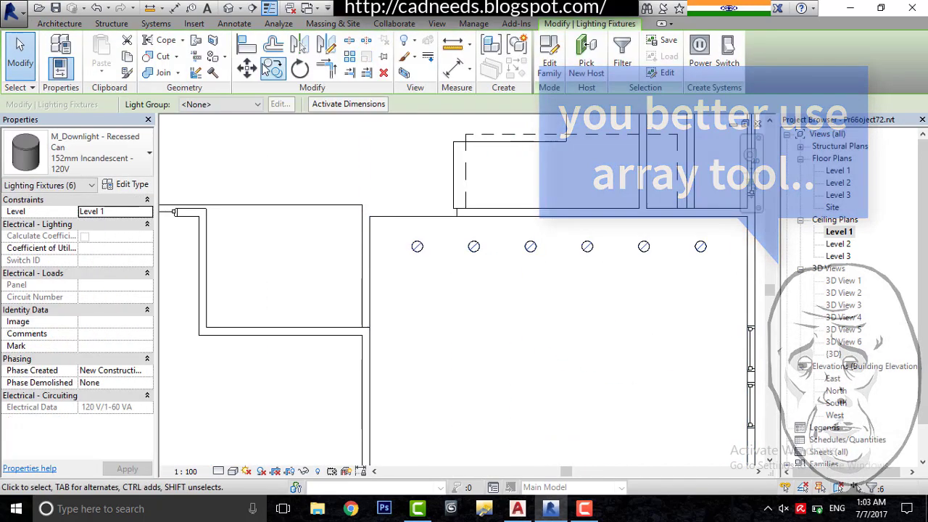
{"action": "key", "text": "c"}
{"action": "key", "text": "o"}
{"action": "left_click", "coordinate": [417, 247]}
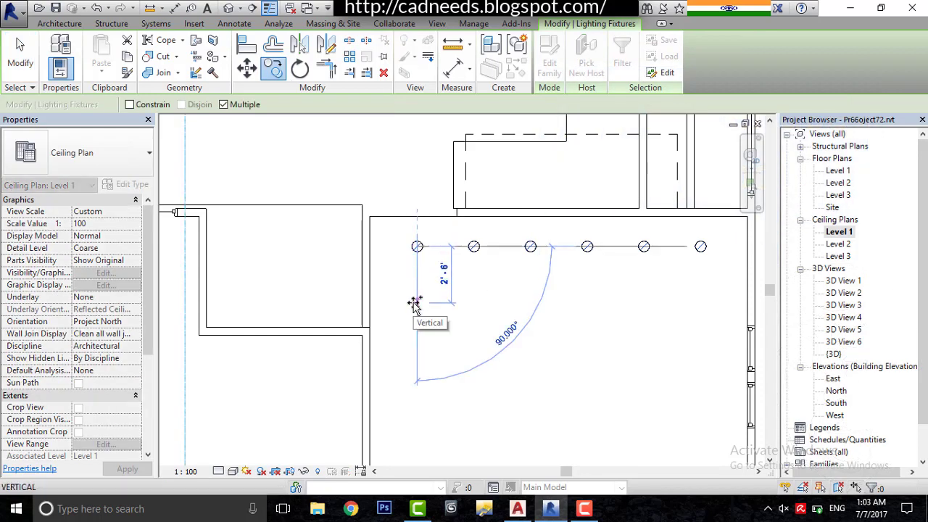
{"action": "left_click", "coordinate": [415, 304]}
{"action": "scroll", "coordinate": [456, 303], "scroll_direction": "down", "scroll_amount": 2}
{"action": "left_click", "coordinate": [430, 340]}
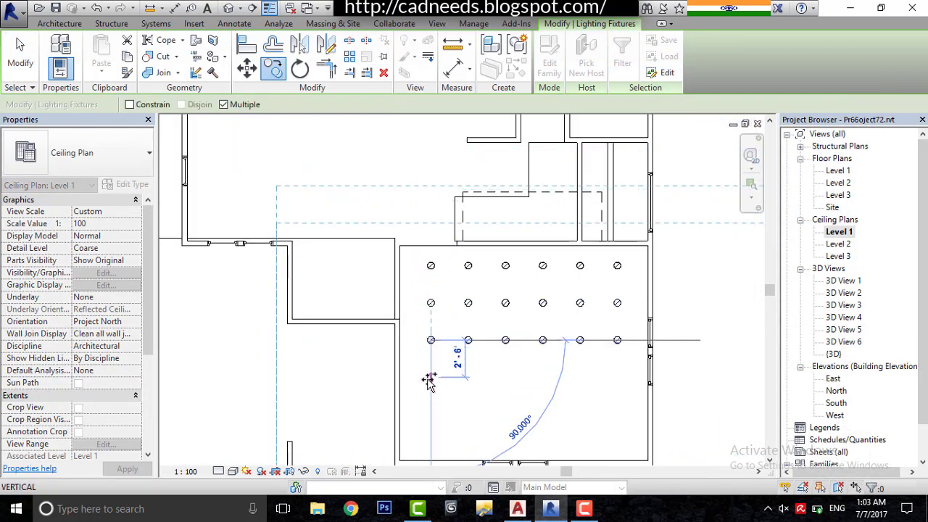
{"action": "left_click", "coordinate": [428, 379]}
{"action": "left_click", "coordinate": [430, 415]}
{"action": "key", "text": "Escape"}
{"action": "key", "text": "Escape"}
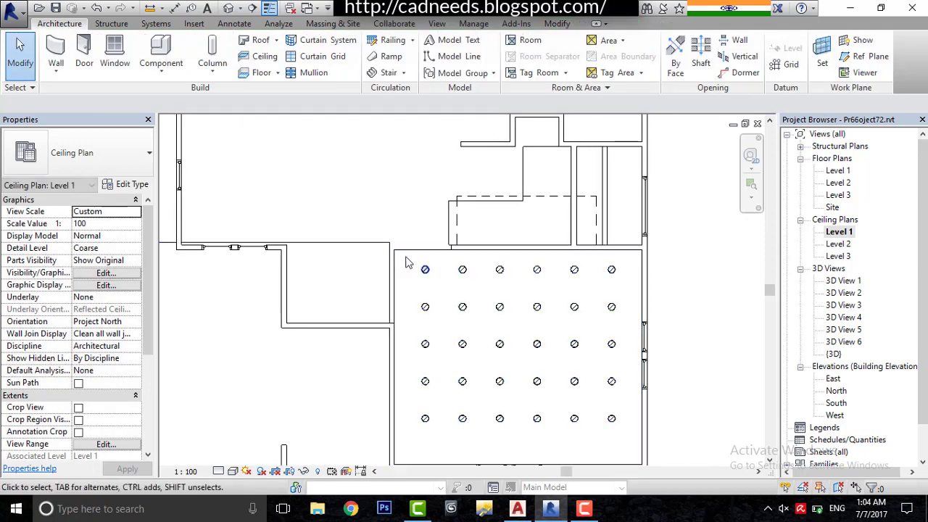
Select all 30 downlights to check the grid, then clear the selection.
{"action": "scroll", "coordinate": [458, 255], "scroll_direction": "up", "scroll_amount": 2}
{"action": "left_click_drag", "start_coordinate": [459, 255], "coordinate": [710, 464]}
{"action": "scroll", "coordinate": [703, 420], "scroll_direction": "down", "scroll_amount": 2}
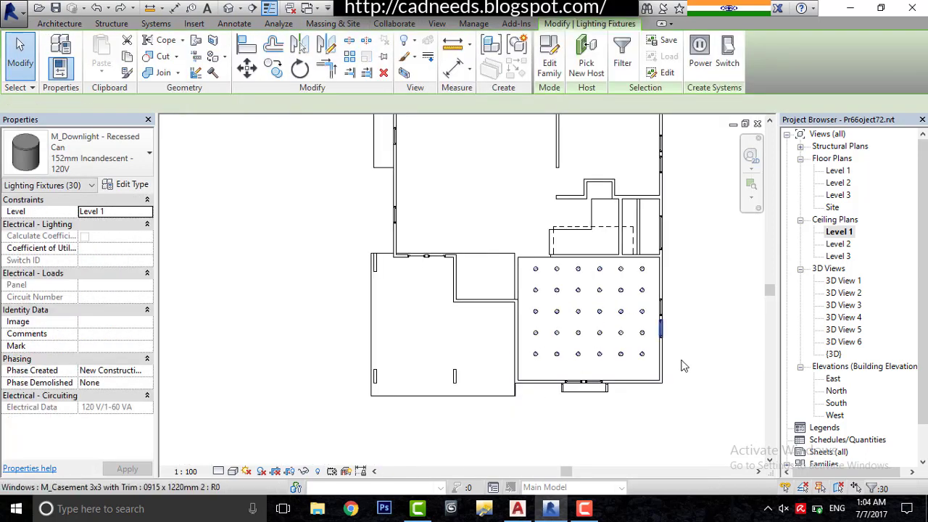
{"action": "key", "text": "Escape"}
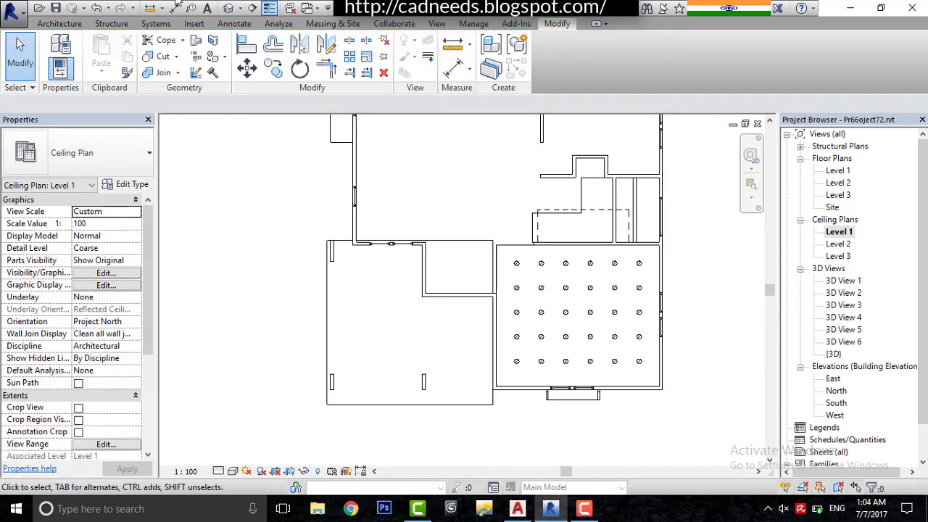
From the Level 1 floor plan, place a camera across the room and open 3D View 7.
{"action": "double_click", "coordinate": [838, 170]}
{"action": "left_click", "coordinate": [243, 10]}
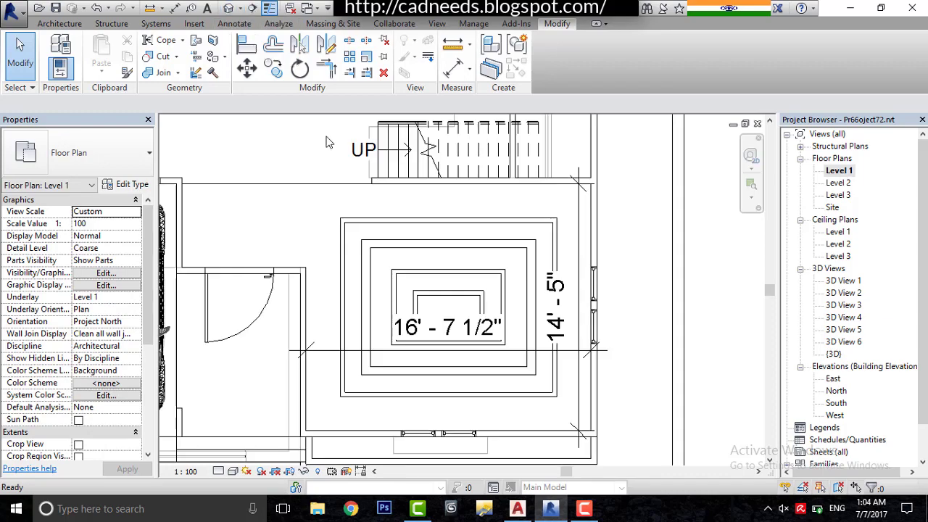
{"action": "left_click", "coordinate": [258, 38]}
{"action": "left_click", "coordinate": [321, 197]}
{"action": "scroll", "coordinate": [321, 197], "scroll_direction": "down", "scroll_amount": 3}
{"action": "scroll", "coordinate": [342, 216], "scroll_direction": "up", "scroll_amount": 3}
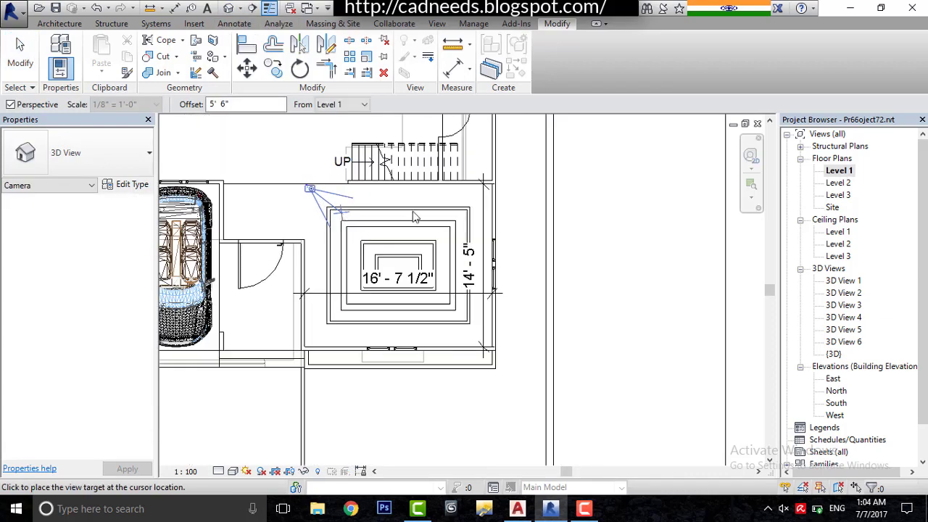
{"action": "left_click", "coordinate": [438, 286]}
{"action": "left_click_drag", "start_coordinate": [476, 307], "coordinate": [647, 352]}
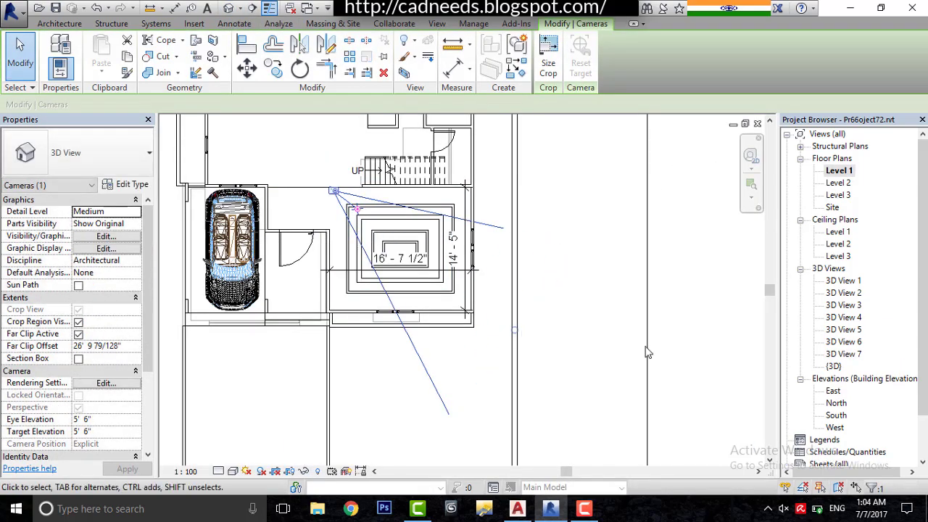
{"action": "double_click", "coordinate": [844, 354]}
Enlarge the 3D View 7 crop frame downward, left and right.
{"action": "left_click_drag", "start_coordinate": [456, 429], "coordinate": [452, 443]}
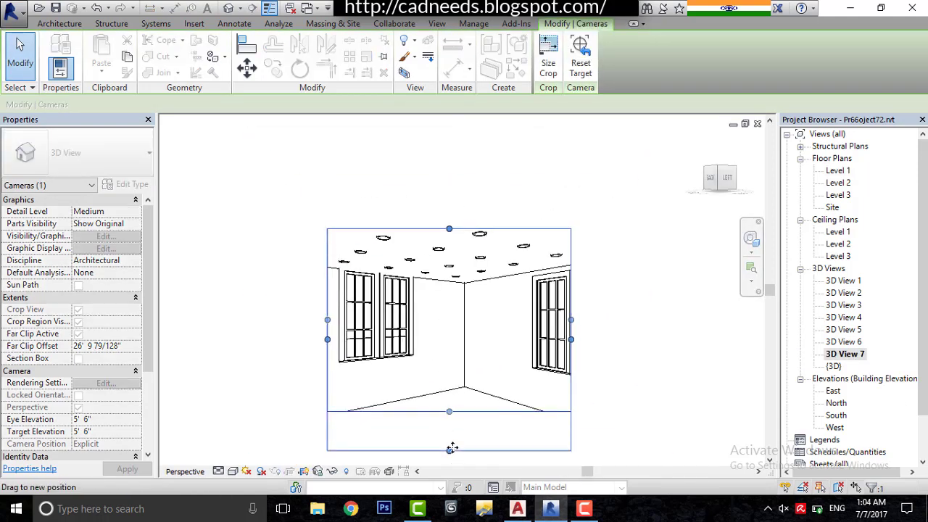
{"action": "left_click_drag", "start_coordinate": [376, 359], "coordinate": [328, 355]}
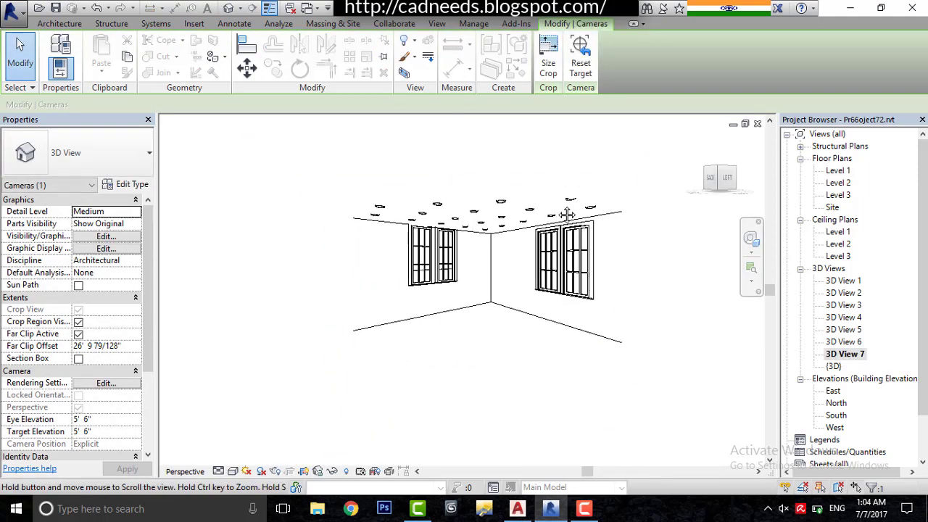
{"action": "left_click", "coordinate": [404, 286]}
{"action": "left_click", "coordinate": [403, 287], "text": "ctrl"}
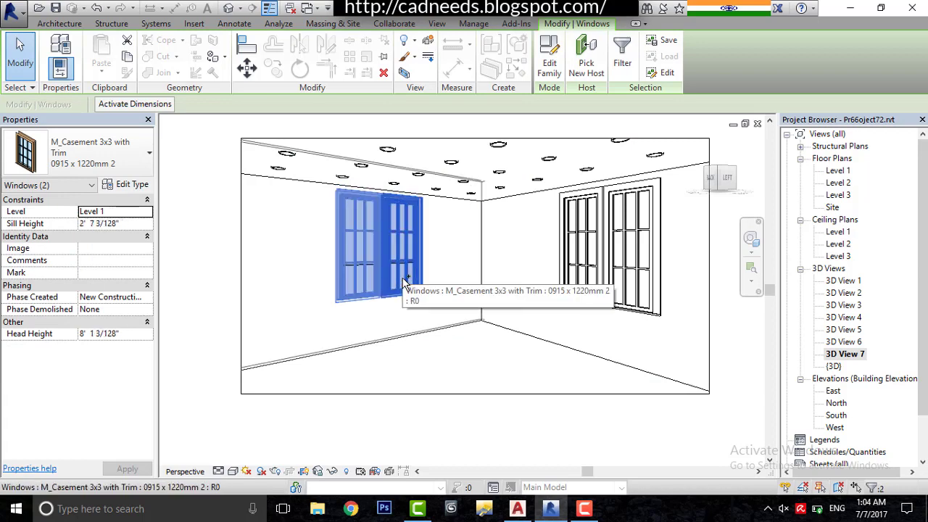
{"action": "left_click", "coordinate": [217, 297]}
{"action": "scroll", "coordinate": [224, 295], "scroll_direction": "down", "scroll_amount": 1}
{"action": "left_click", "coordinate": [415, 370]}
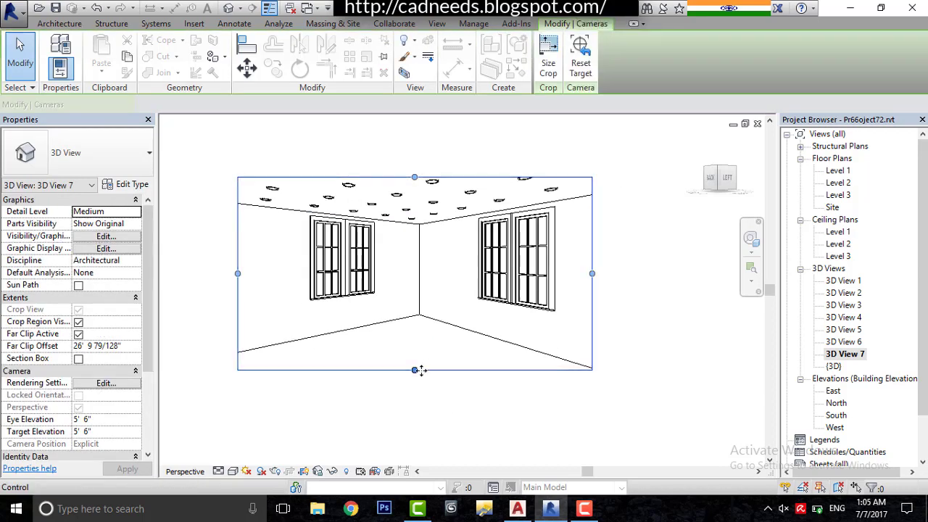
{"action": "left_click_drag", "start_coordinate": [414, 369], "coordinate": [415, 415]}
{"action": "left_click_drag", "start_coordinate": [238, 296], "coordinate": [198, 296]}
{"action": "left_click_drag", "start_coordinate": [591, 295], "coordinate": [621, 296]}
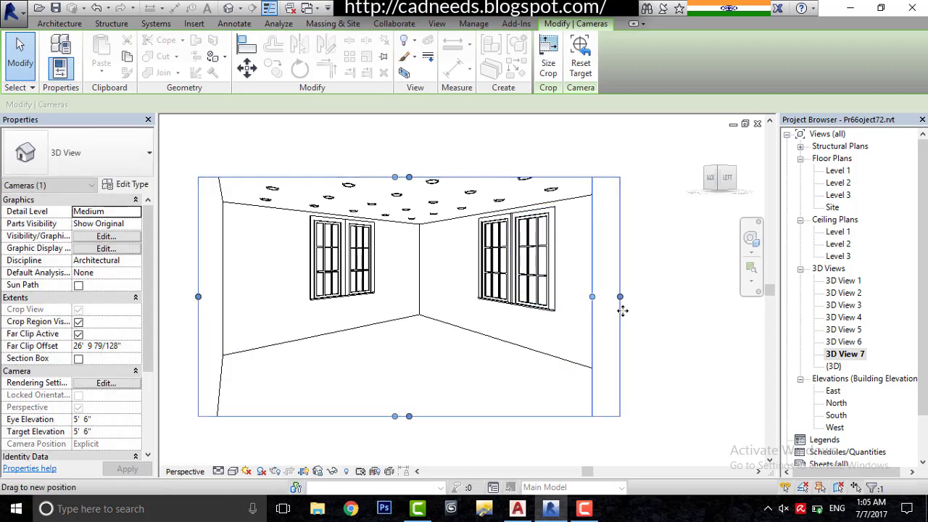
Switch the camera view to Realistic style and set Parts Visibility to Show Parts.
{"action": "left_click", "coordinate": [233, 471]}
{"action": "left_click", "coordinate": [258, 443]}
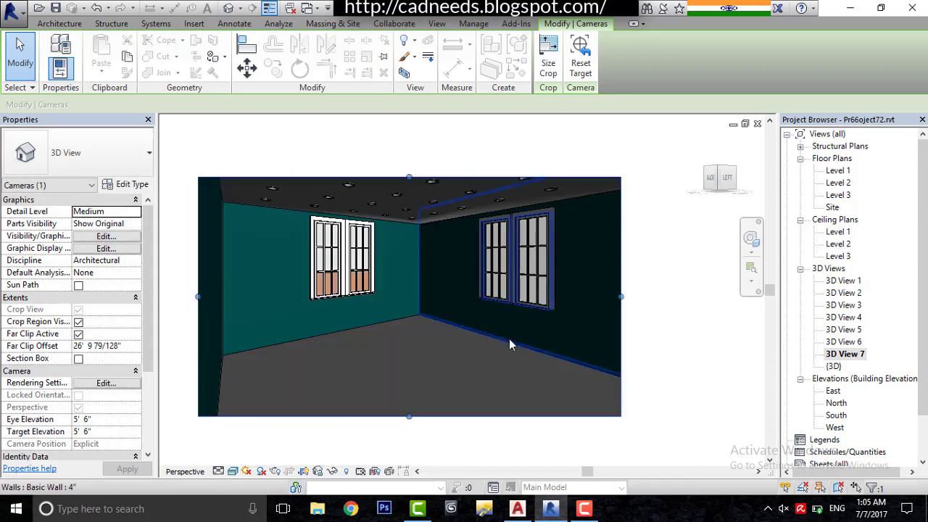
{"action": "left_click", "coordinate": [516, 387]}
{"action": "right_click", "coordinate": [356, 344]}
{"action": "left_click", "coordinate": [321, 357]}
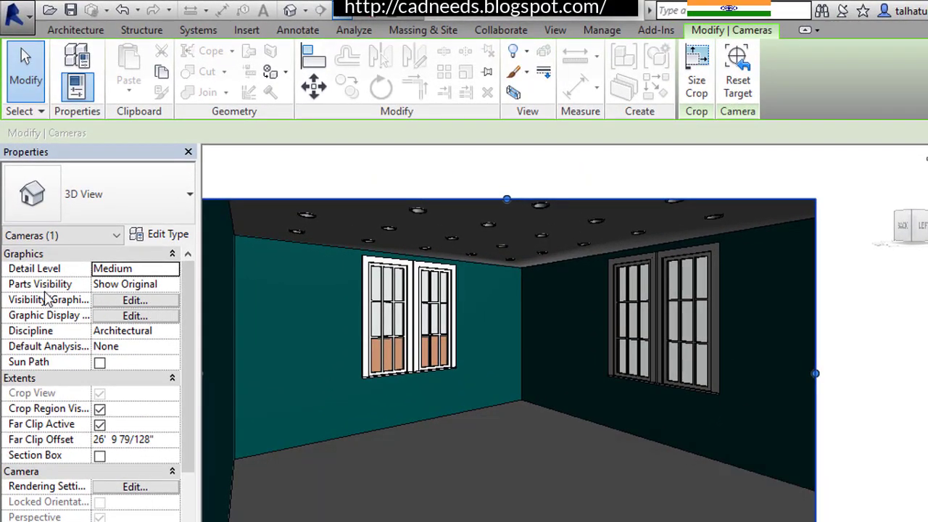
{"action": "left_click", "coordinate": [172, 285]}
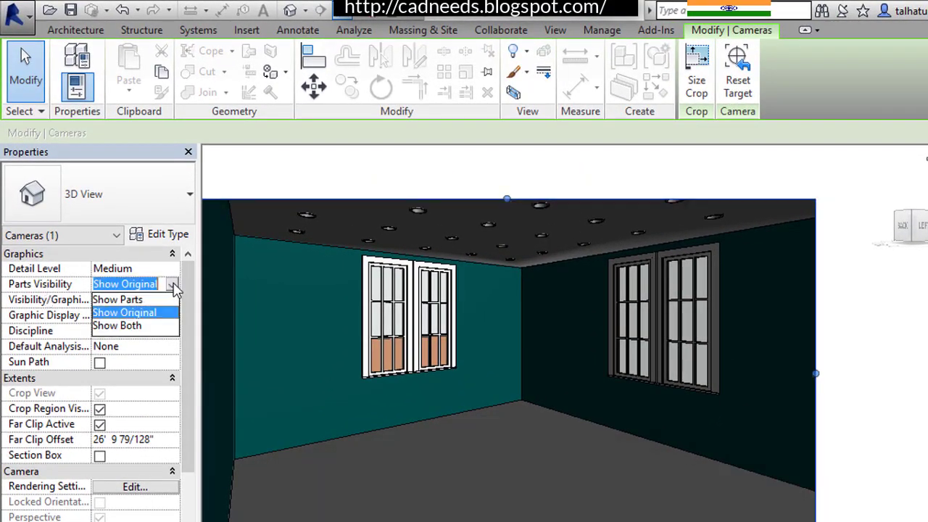
{"action": "left_click", "coordinate": [116, 299]}
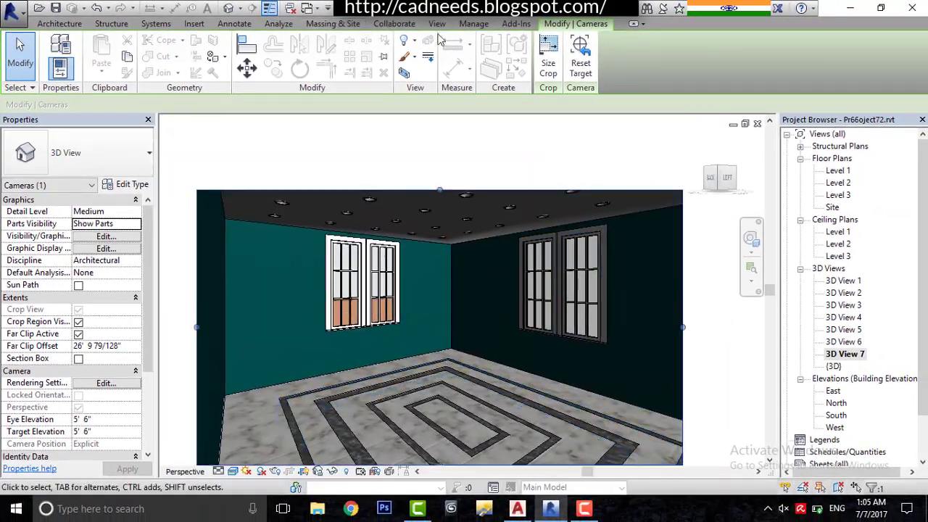
{"action": "left_click", "coordinate": [437, 24]}
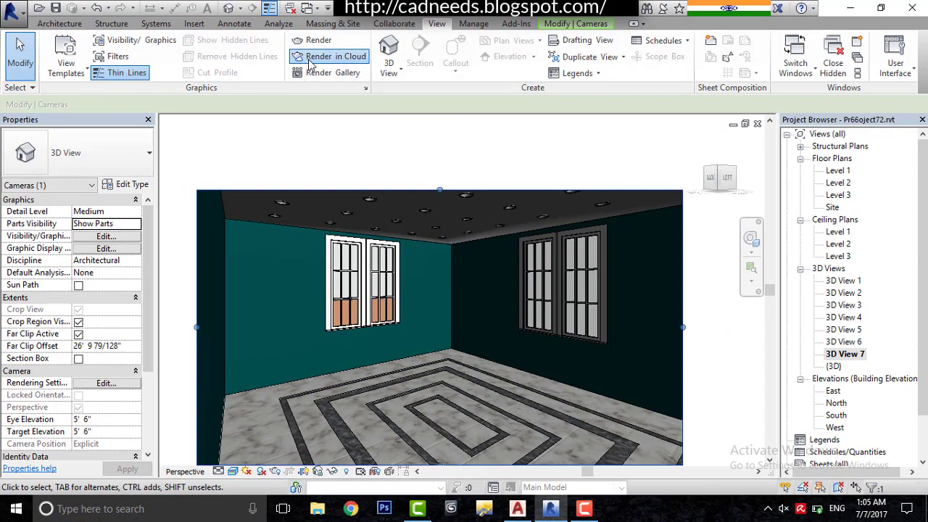
Bring up Render in Cloud for 3D View 7 as a Standard-quality PNG still.
{"action": "left_click", "coordinate": [329, 57]}
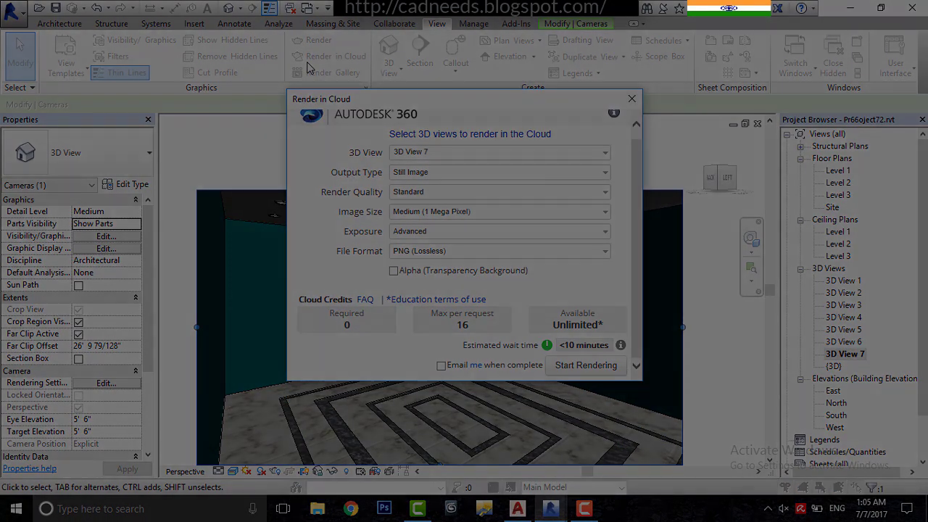